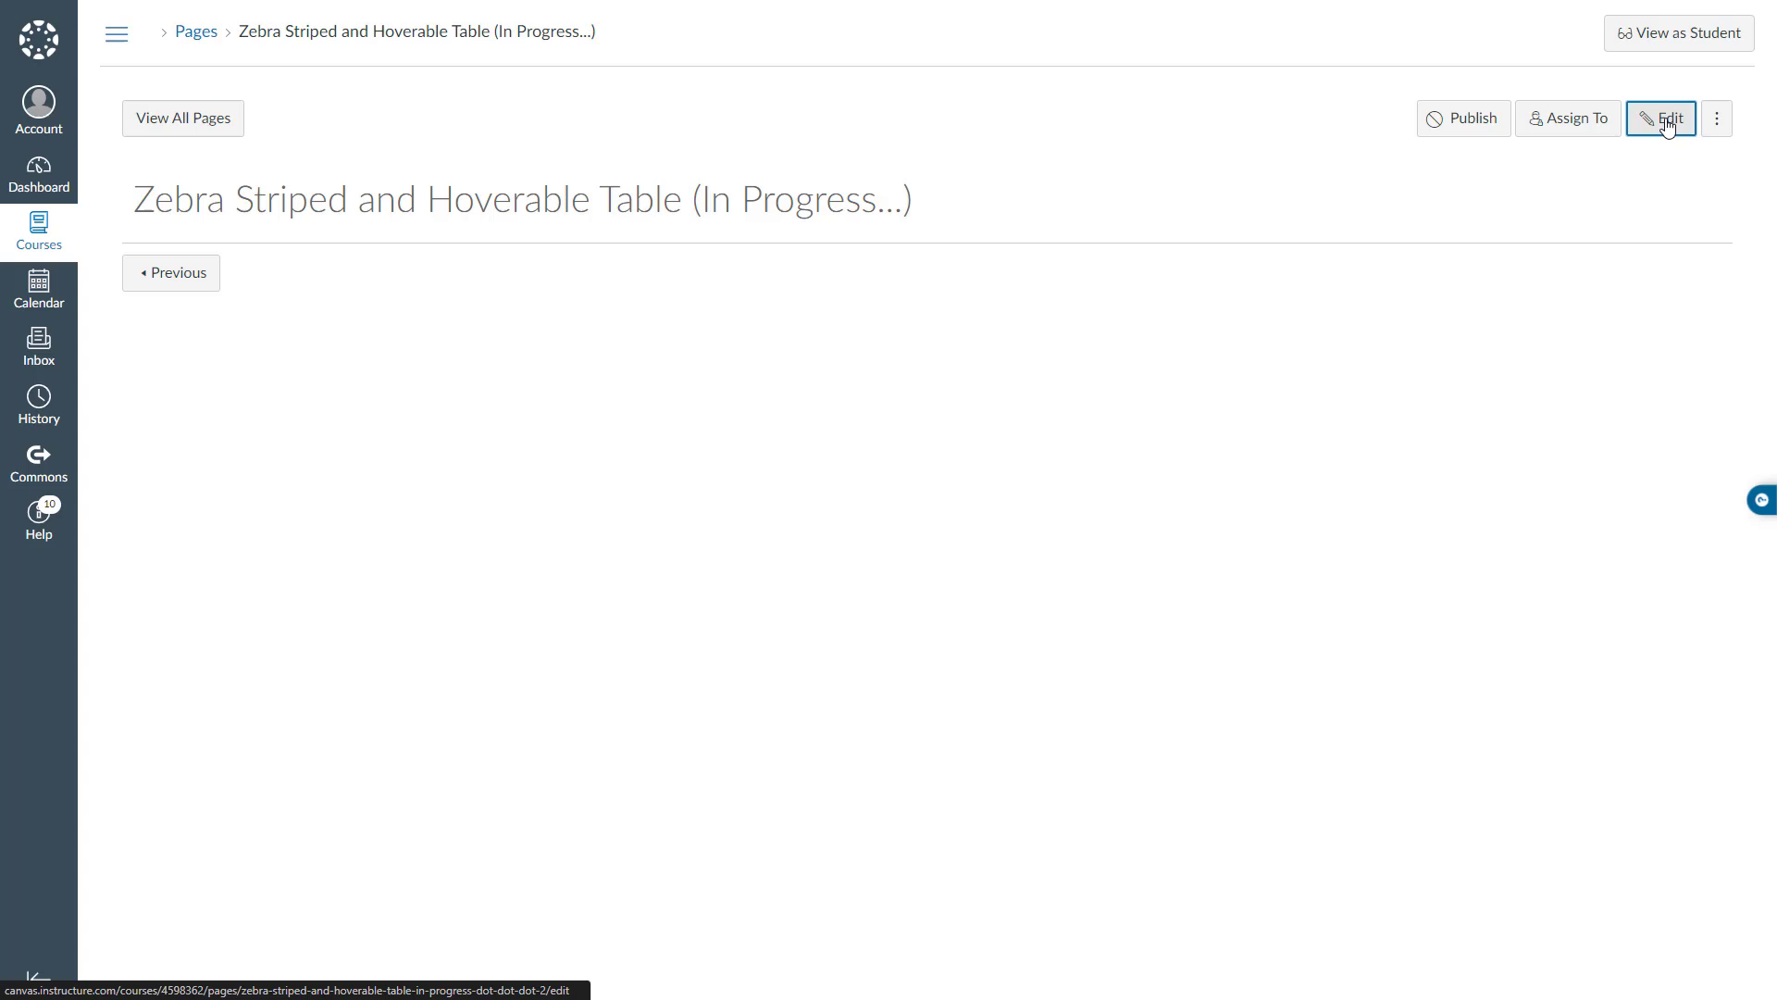
- Start editing the page and insert an empty 2x9 table
{"action": "left_click", "coordinate": [1663, 118]}
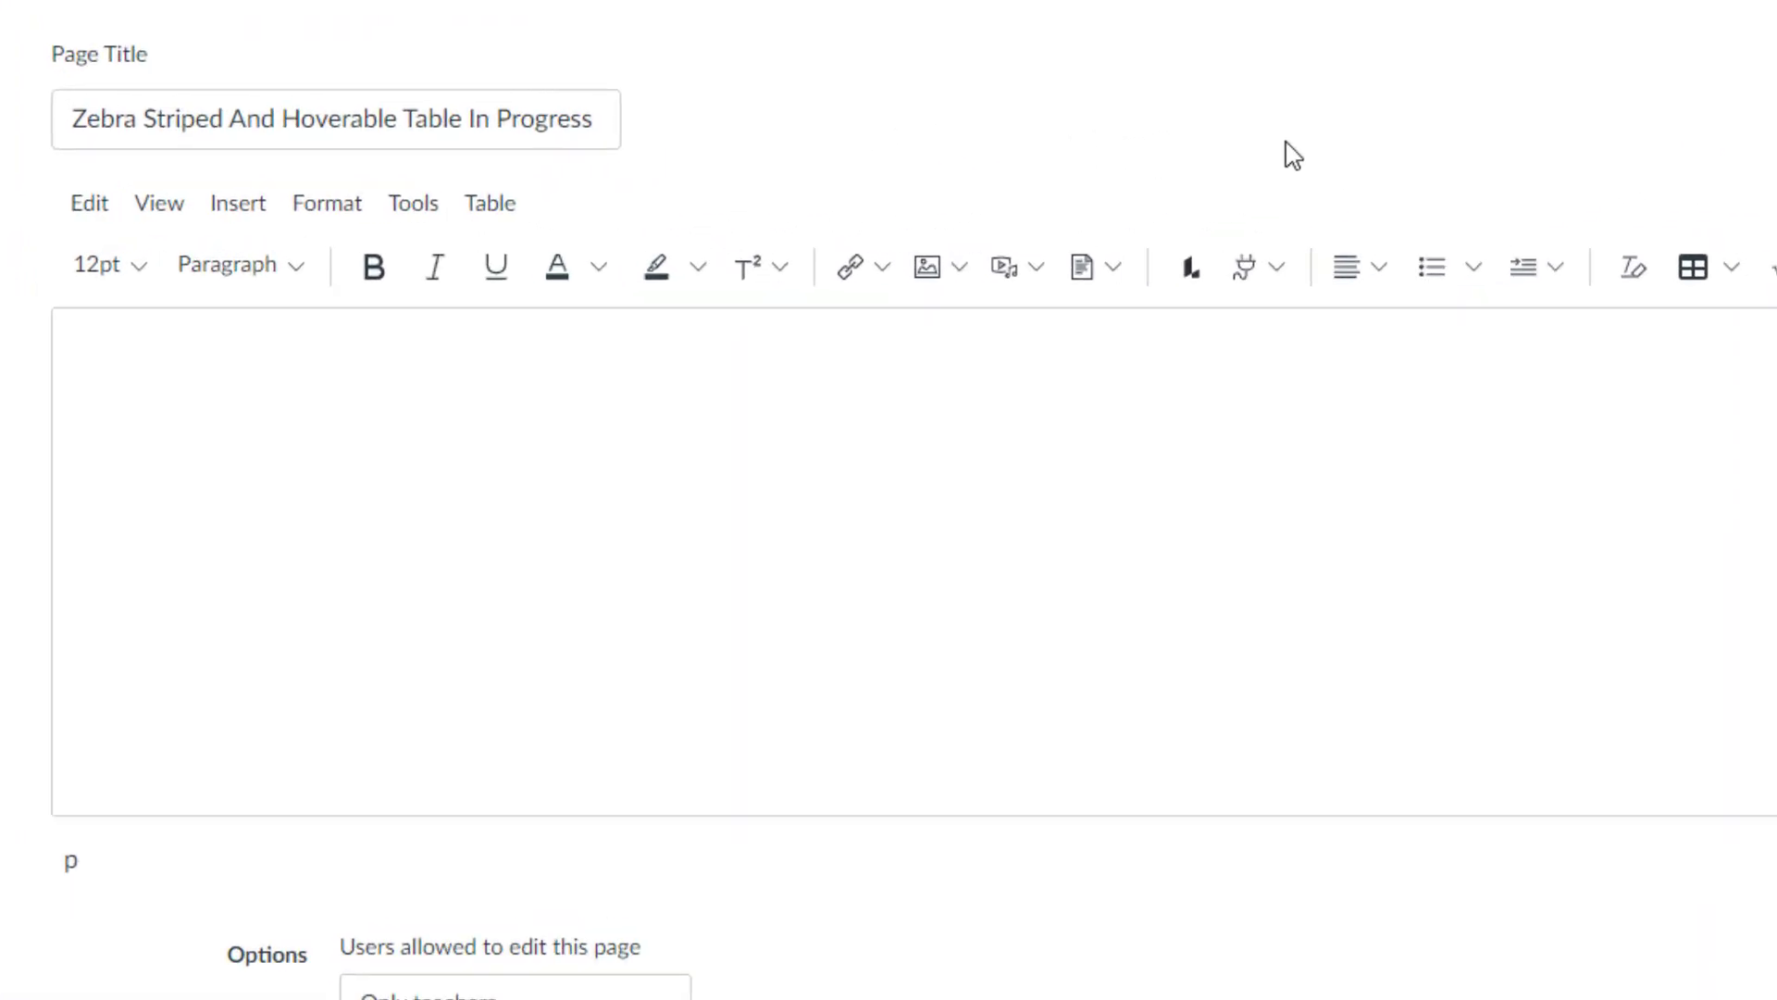
{"action": "left_click", "coordinate": [234, 209]}
{"action": "mouse_move", "coordinate": [335, 589]}
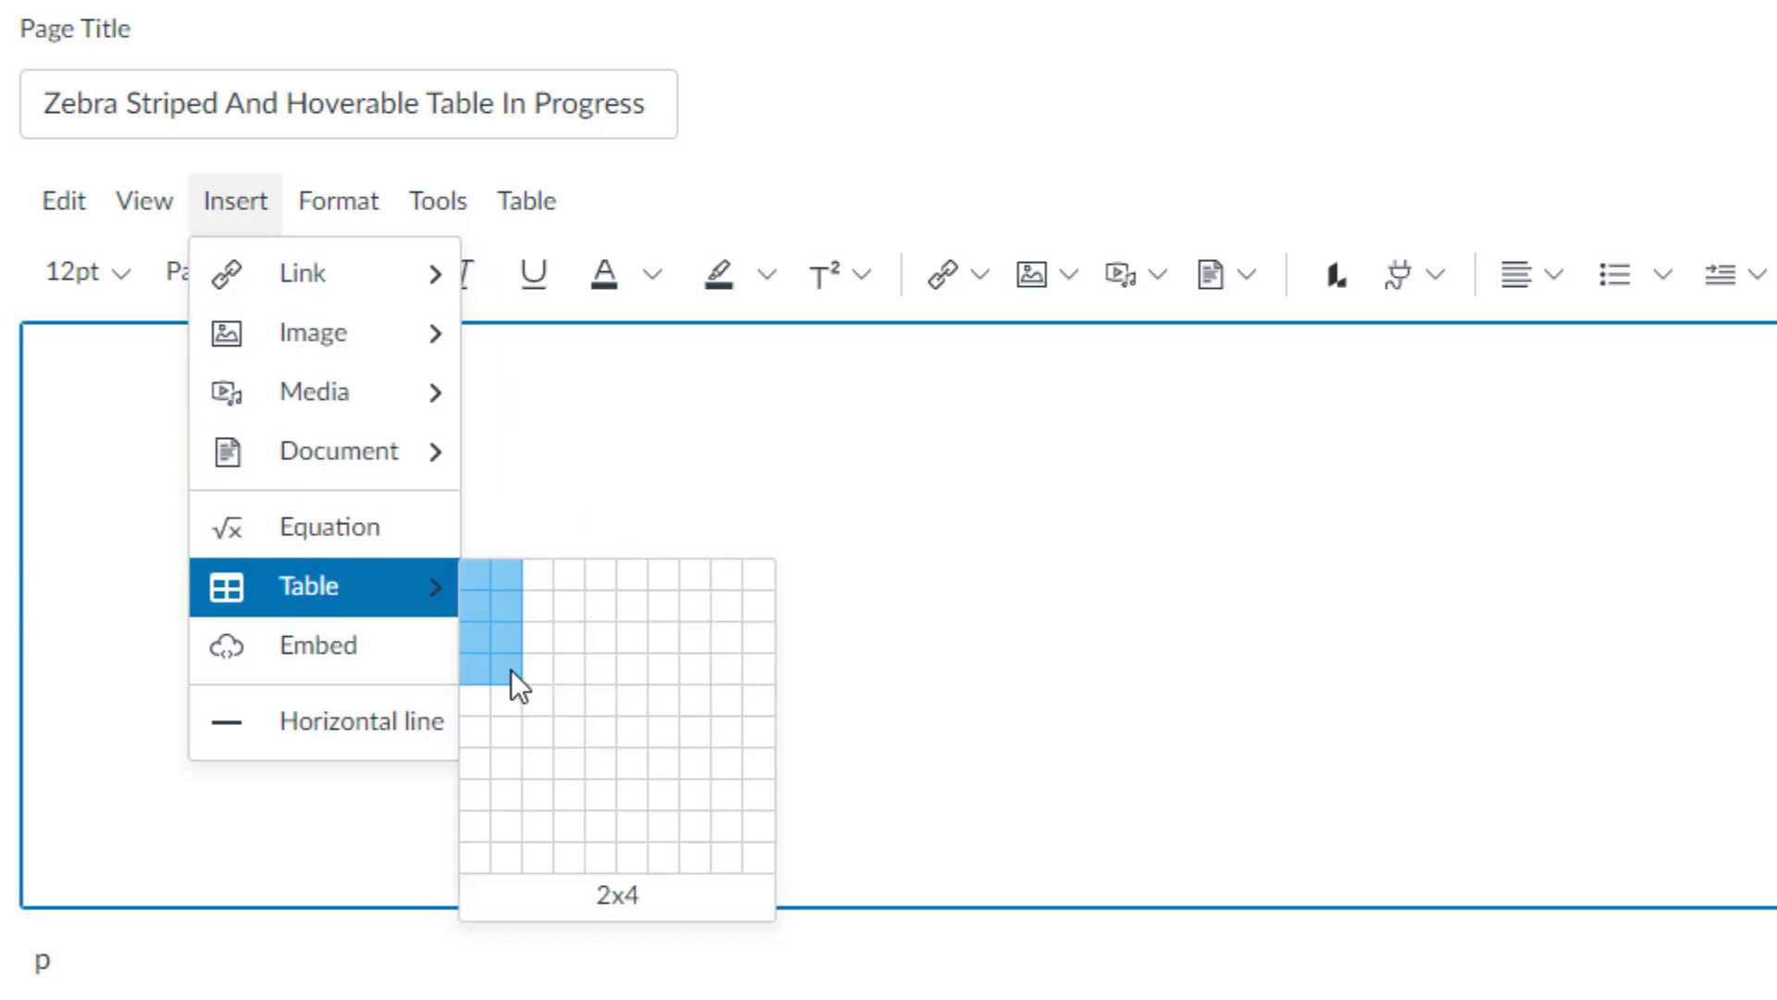
{"action": "left_click", "coordinate": [511, 813]}
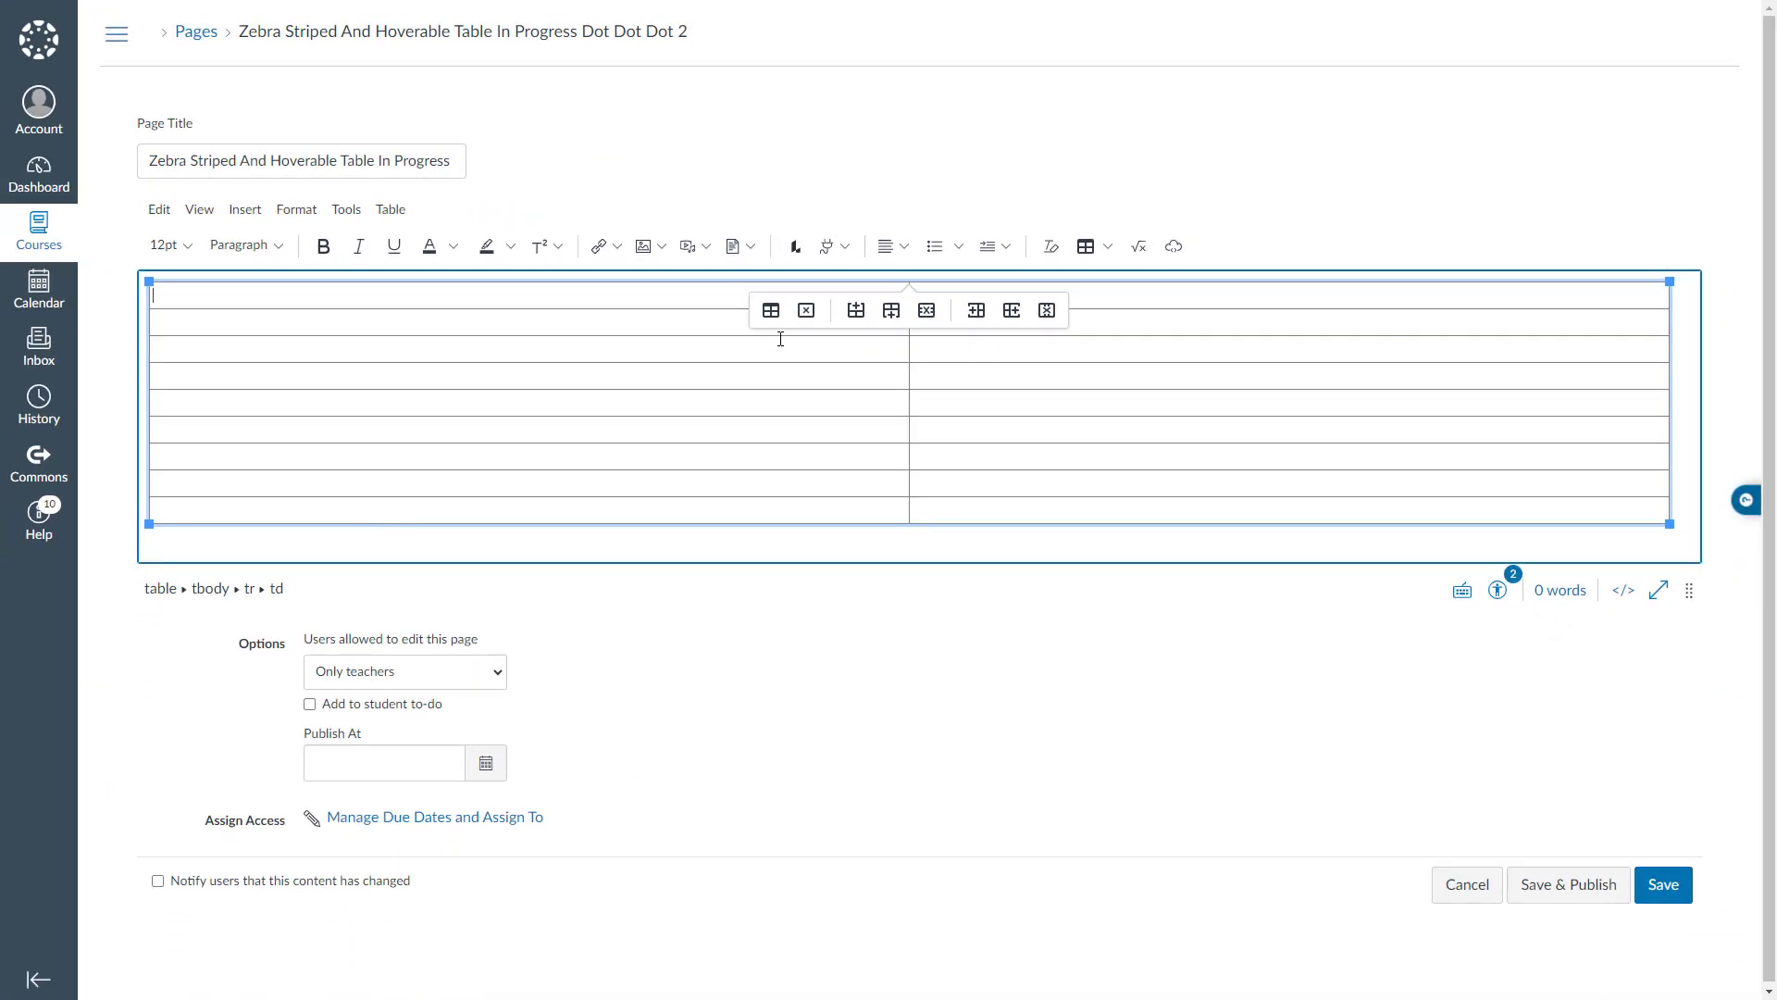
- Turn on Show caption in Table Properties and save the change
{"action": "left_click", "coordinate": [772, 311]}
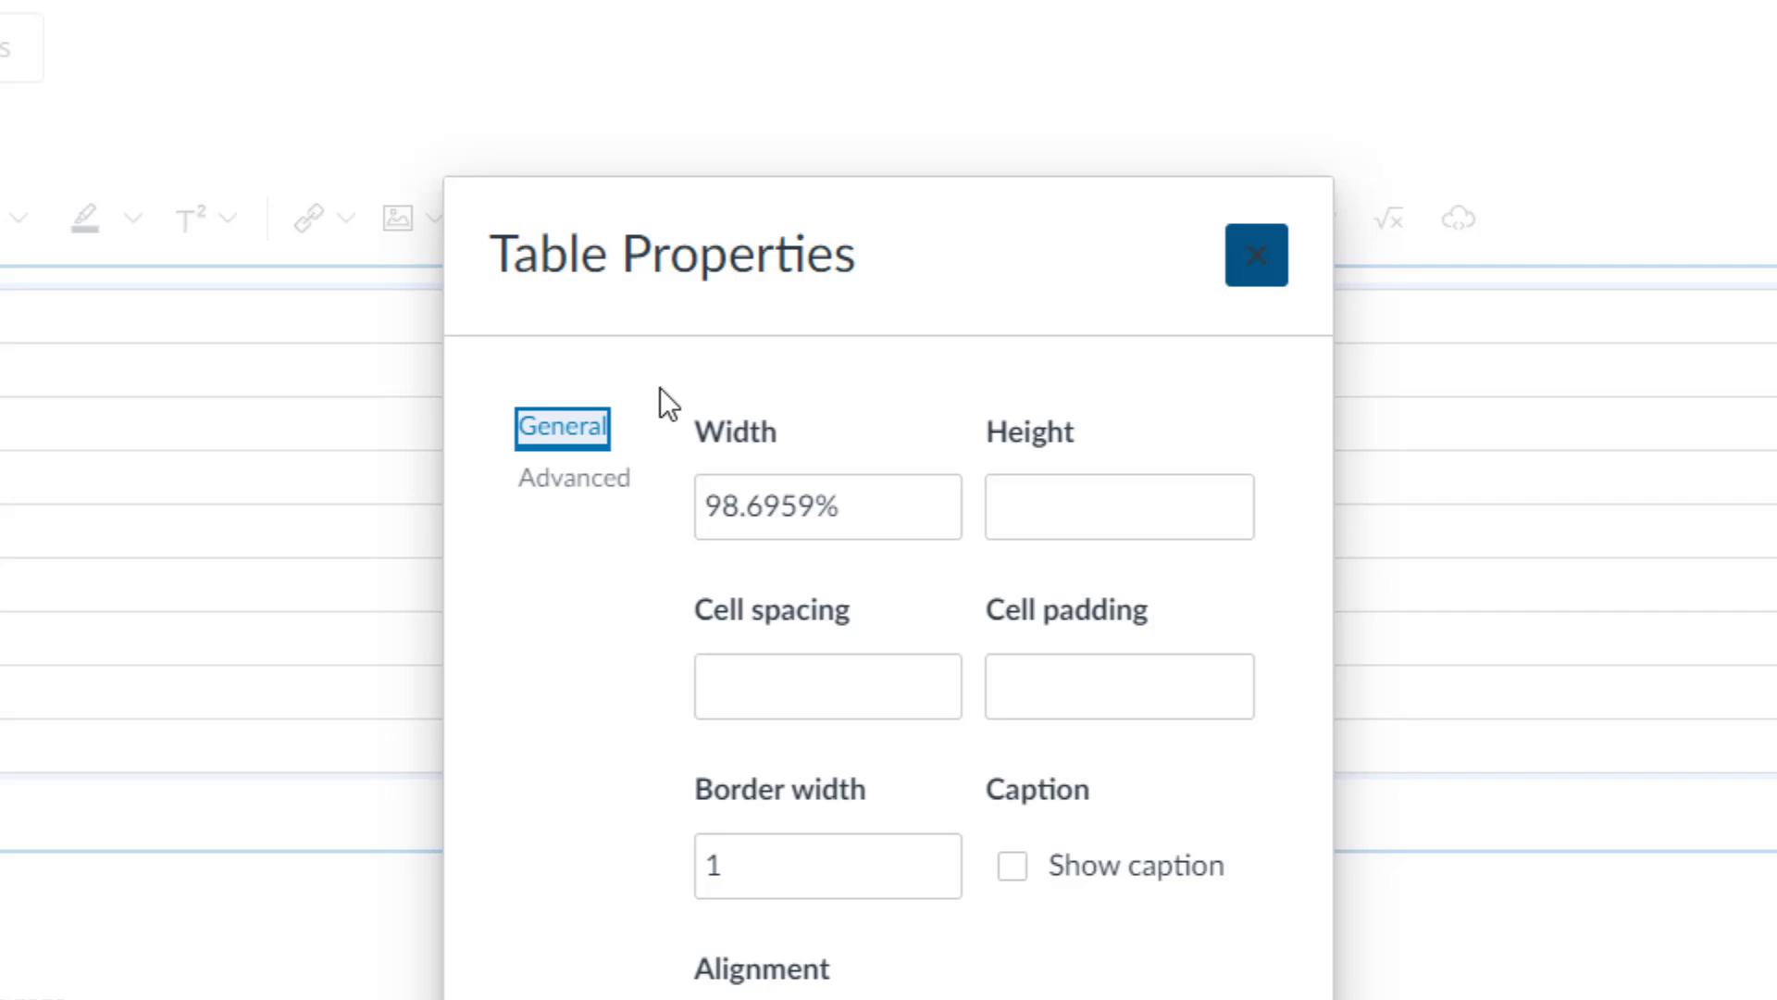
{"action": "left_click", "coordinate": [1011, 870]}
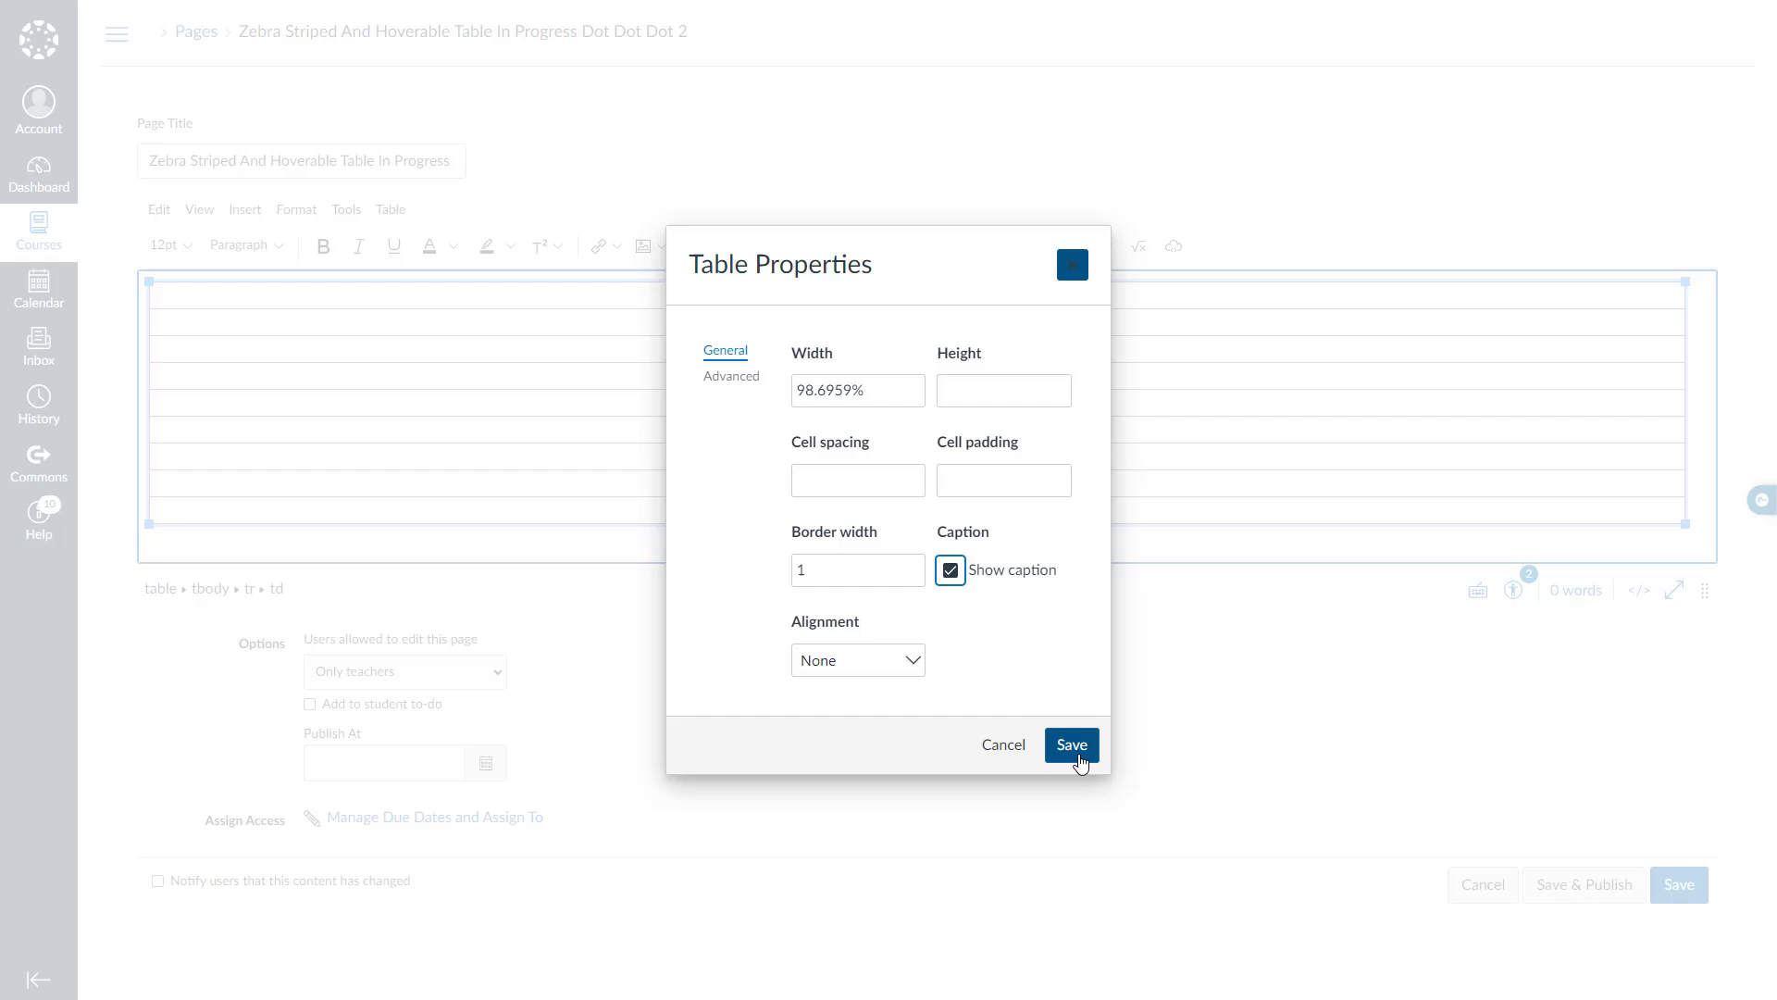
{"action": "left_click", "coordinate": [1096, 810]}
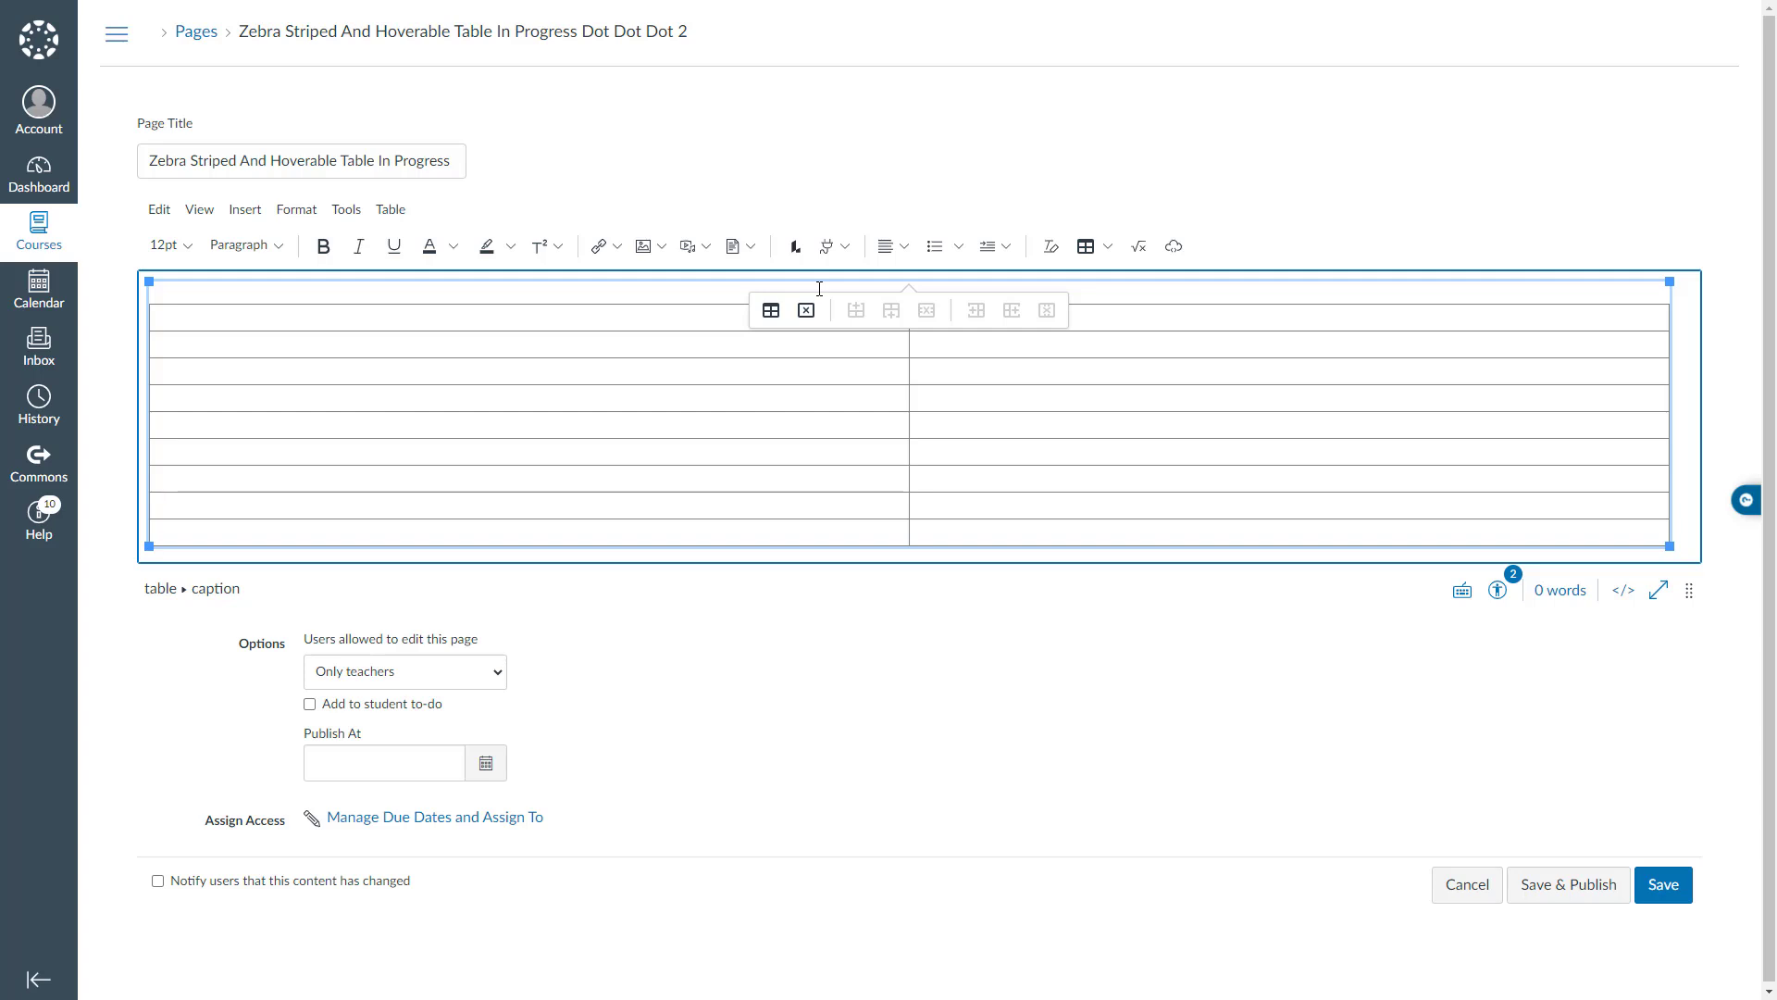
- Paste 'Table 1. Development Standard Statements' as the caption and format it bold 18pt
{"action": "type", "text": "Table 1 Development Standard Statements"}
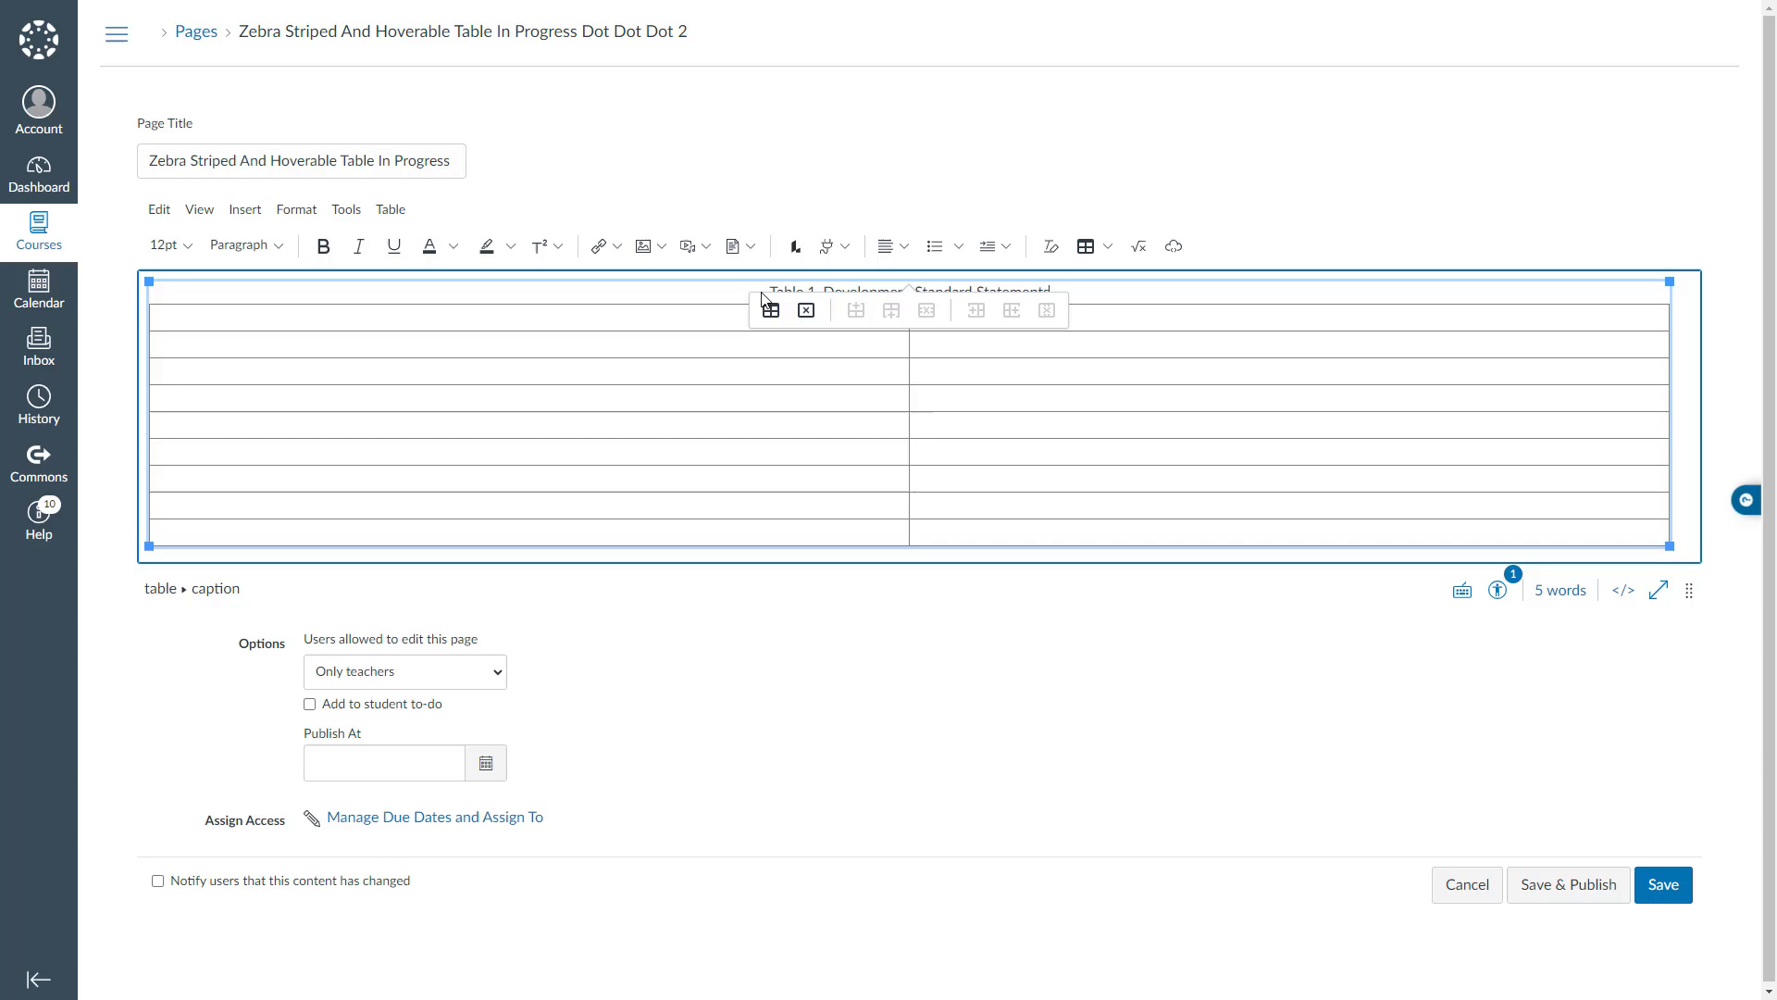
{"action": "left_click_drag", "start_coordinate": [771, 293], "coordinate": [1086, 295]}
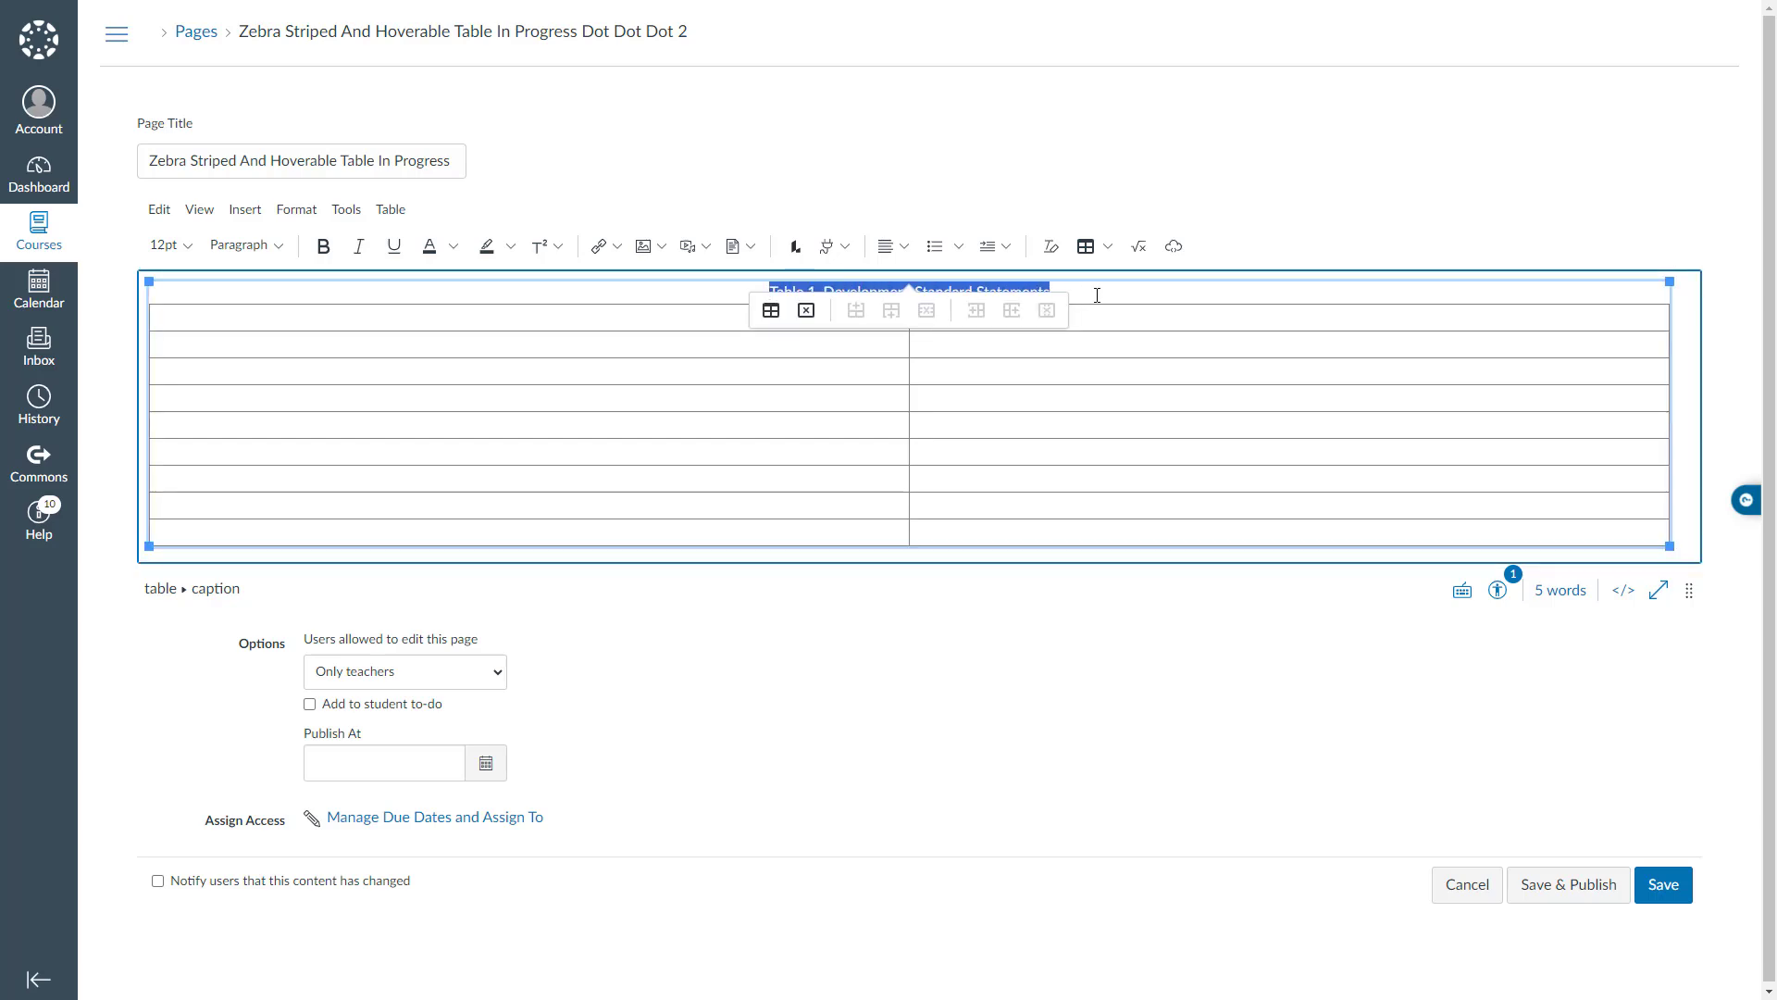
{"action": "left_click", "coordinate": [185, 246]}
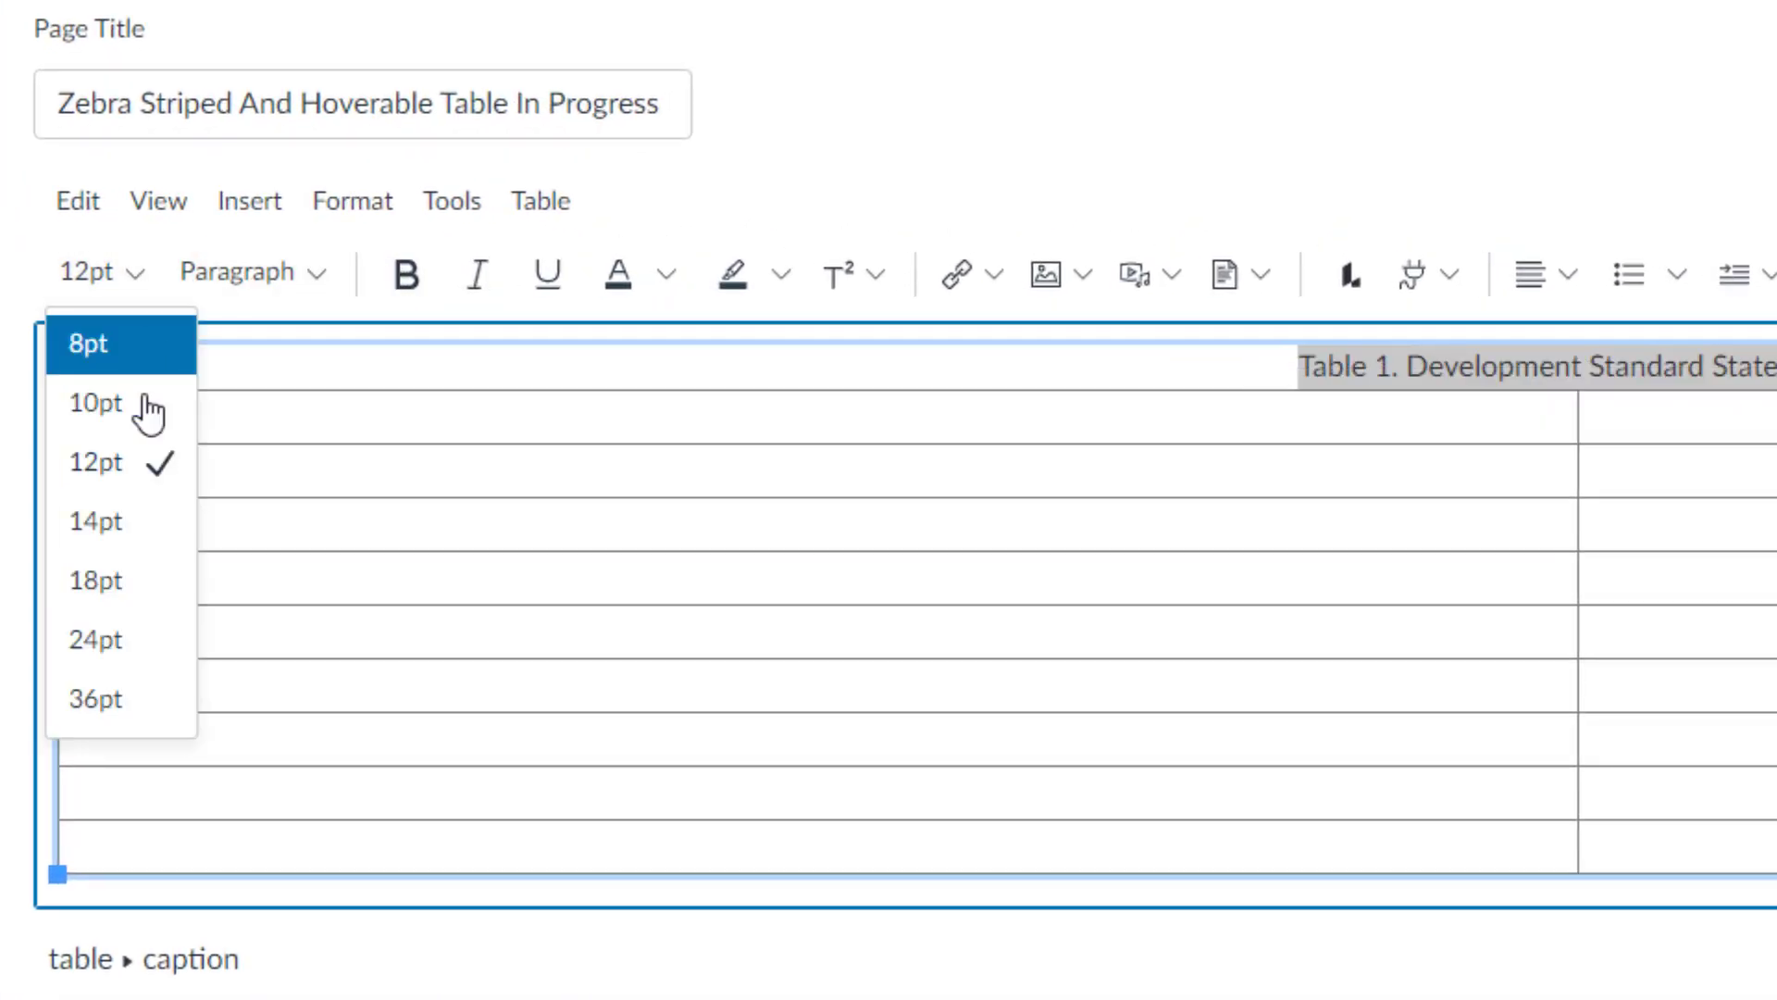
{"action": "left_click", "coordinate": [143, 585]}
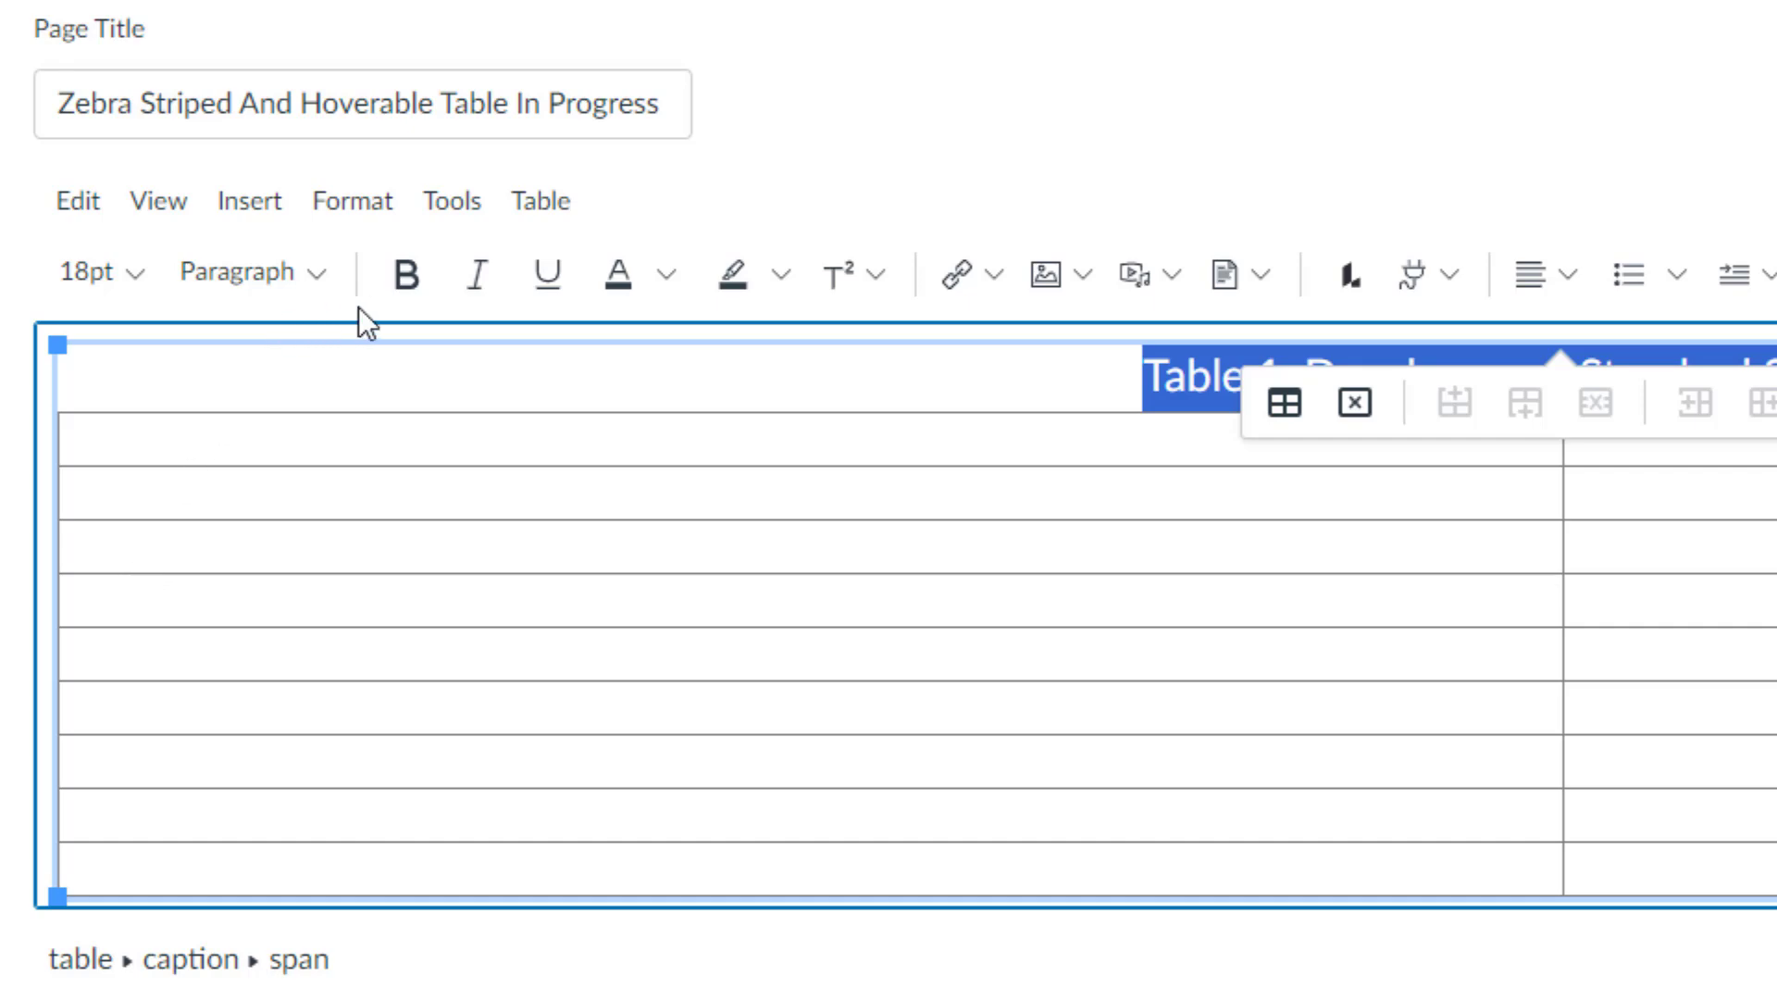
{"action": "left_click", "coordinate": [403, 275]}
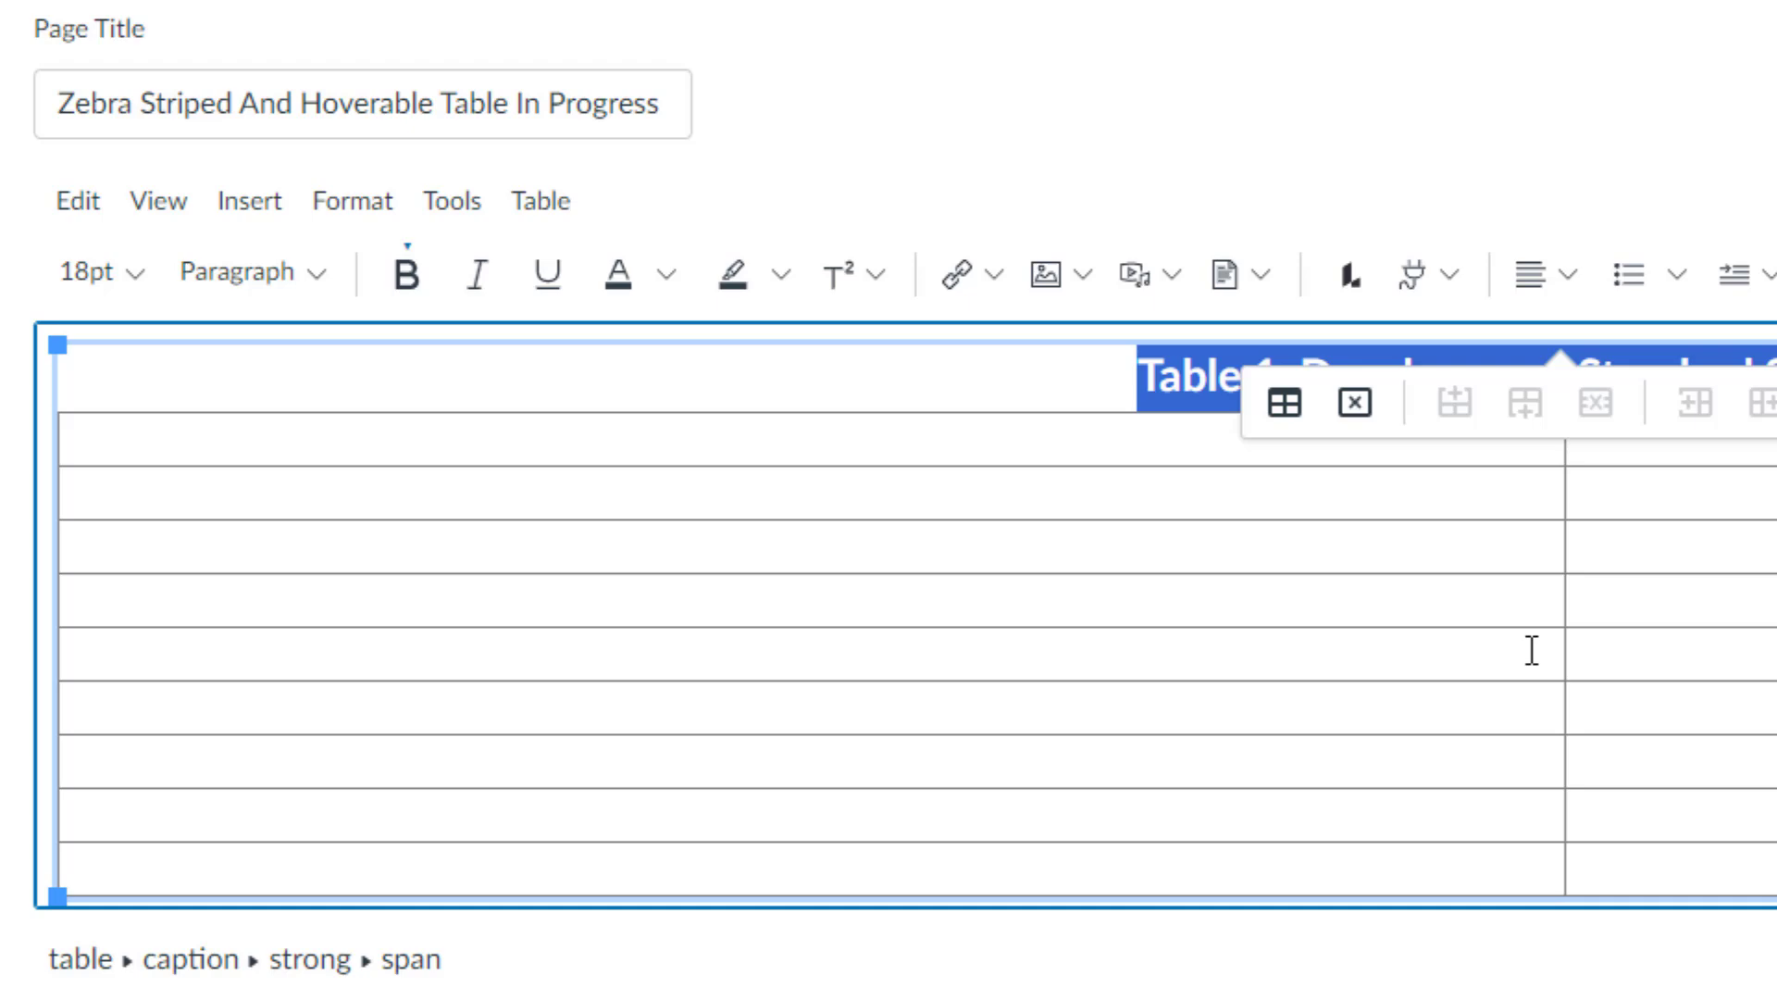
- Narrow the first column and enter the headings Number and Statement in the top row
{"action": "left_click_drag", "start_coordinate": [1564, 647], "coordinate": [682, 701]}
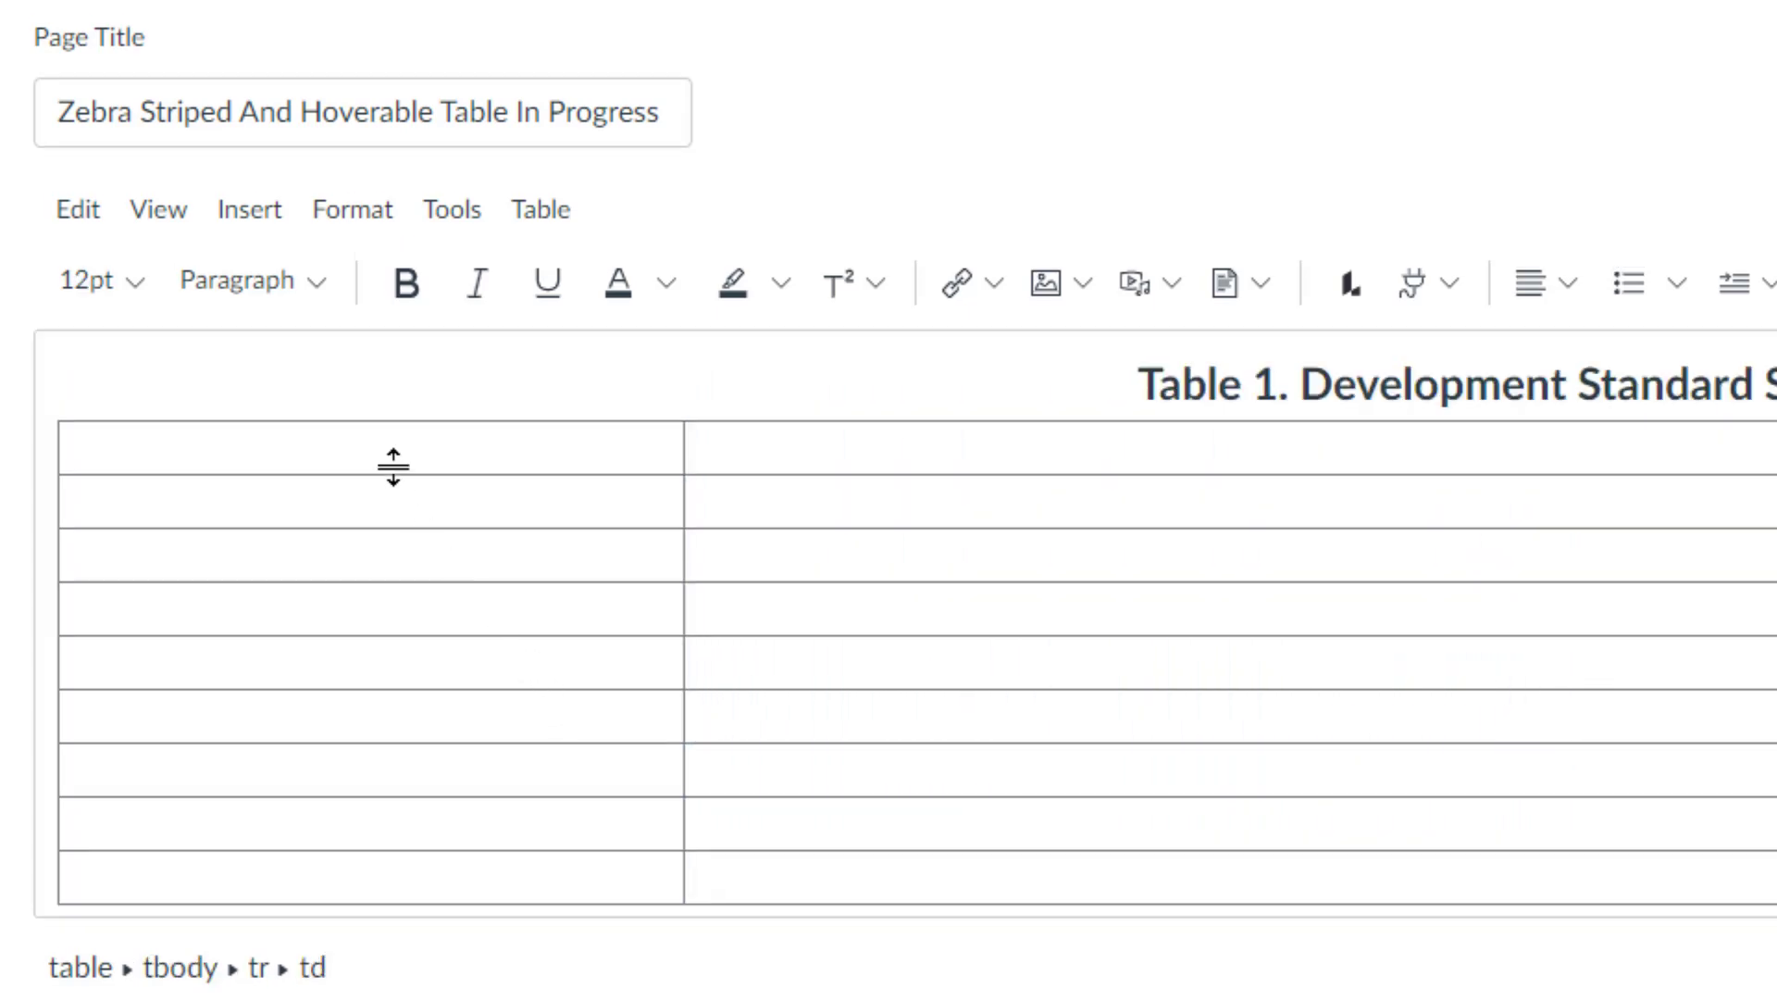
{"action": "left_click", "coordinate": [392, 451]}
{"action": "type", "text": "Number"}
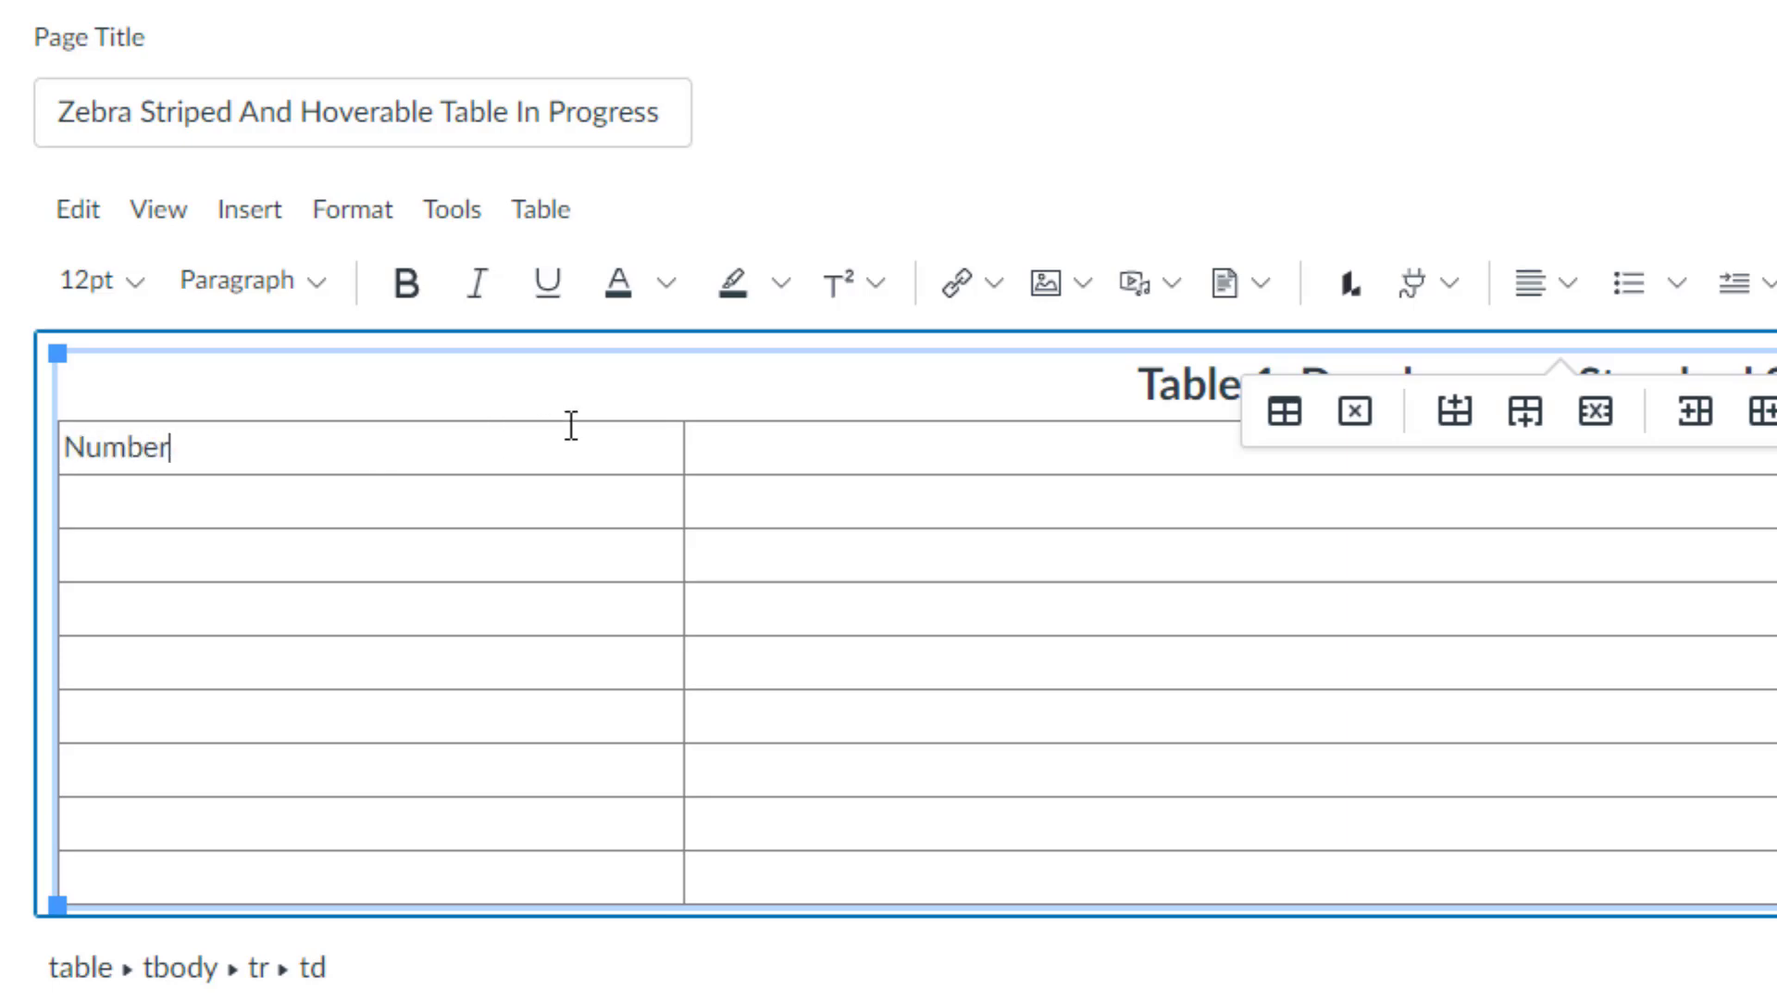
{"action": "type", "text": "Statement"}
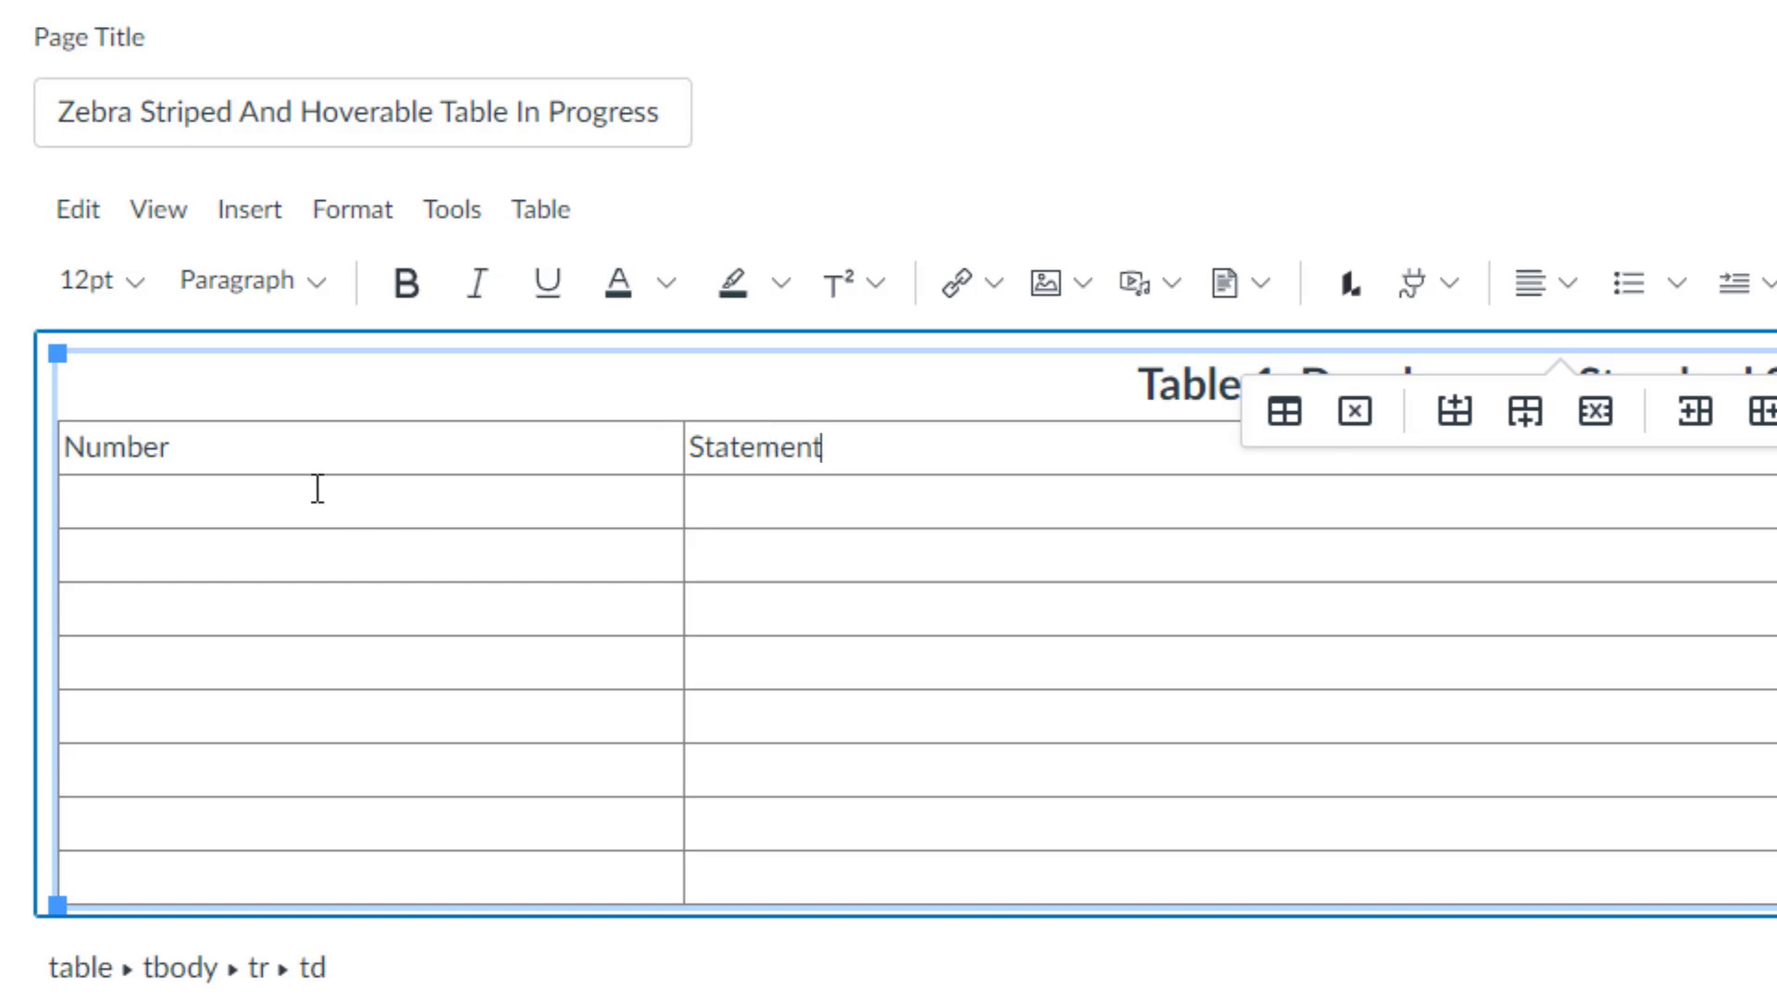
- Center-align both the Number and Statement headings
{"action": "left_click_drag", "start_coordinate": [186, 440], "coordinate": [52, 441]}
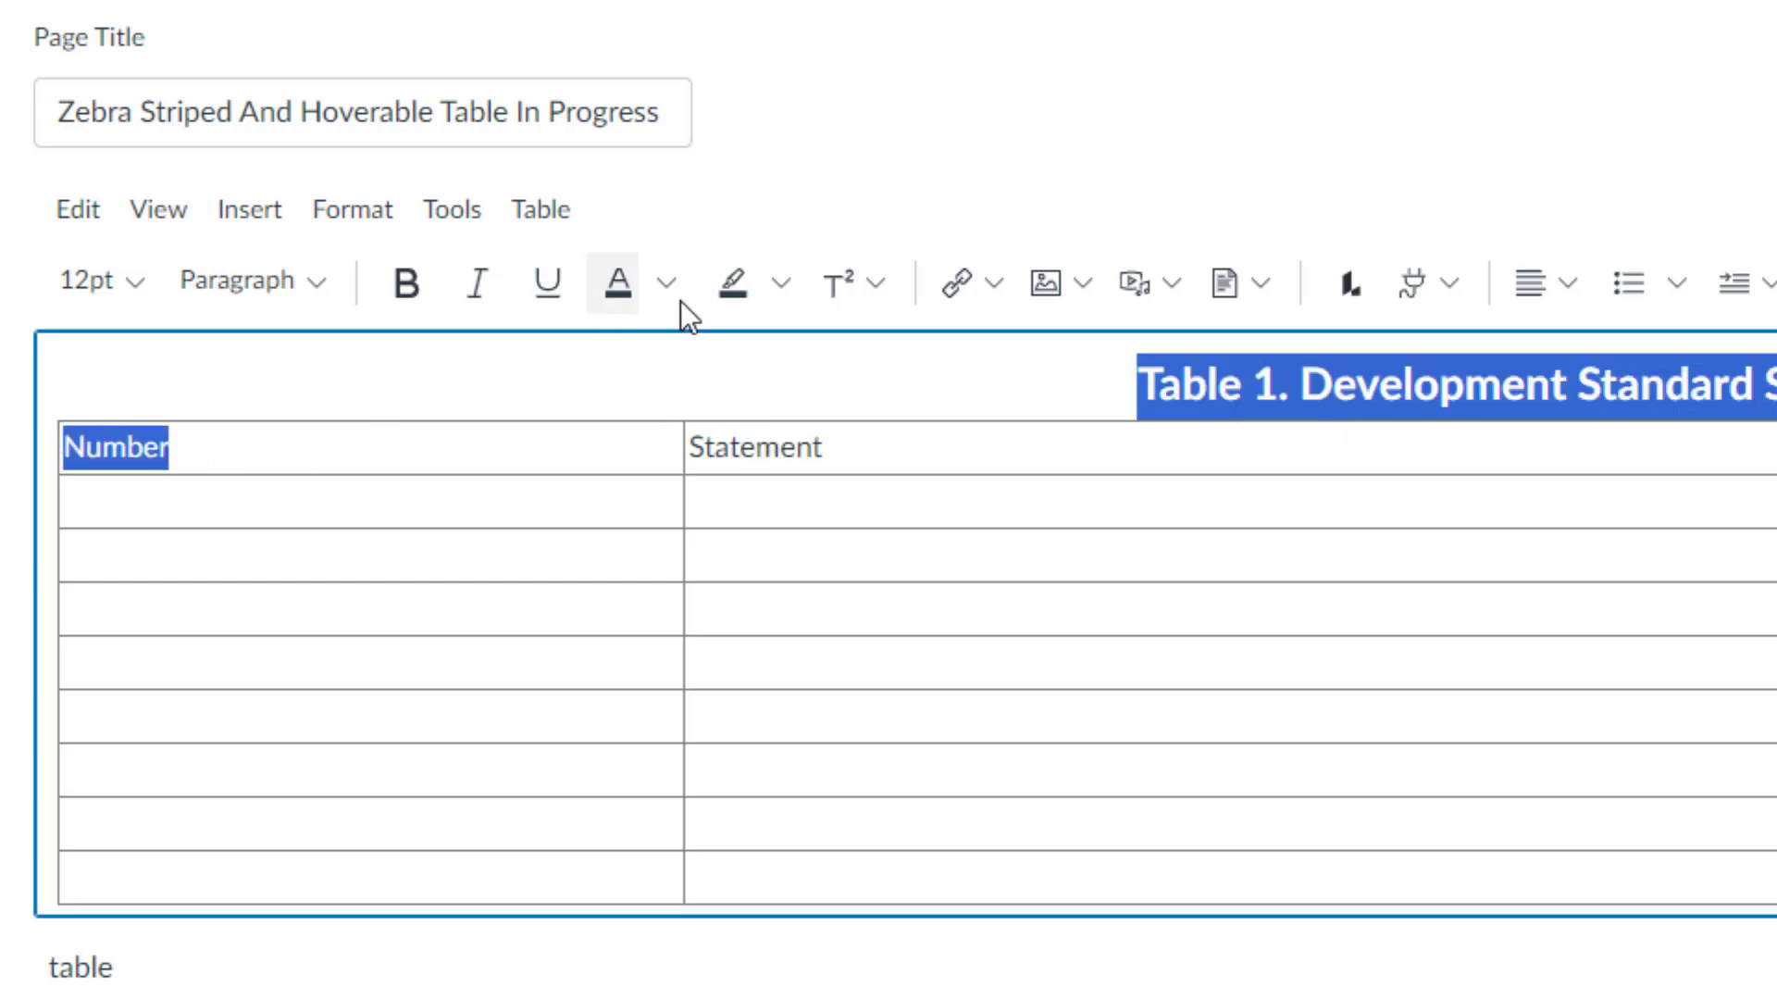
{"action": "left_click", "coordinate": [1552, 282]}
{"action": "left_click", "coordinate": [1649, 428]}
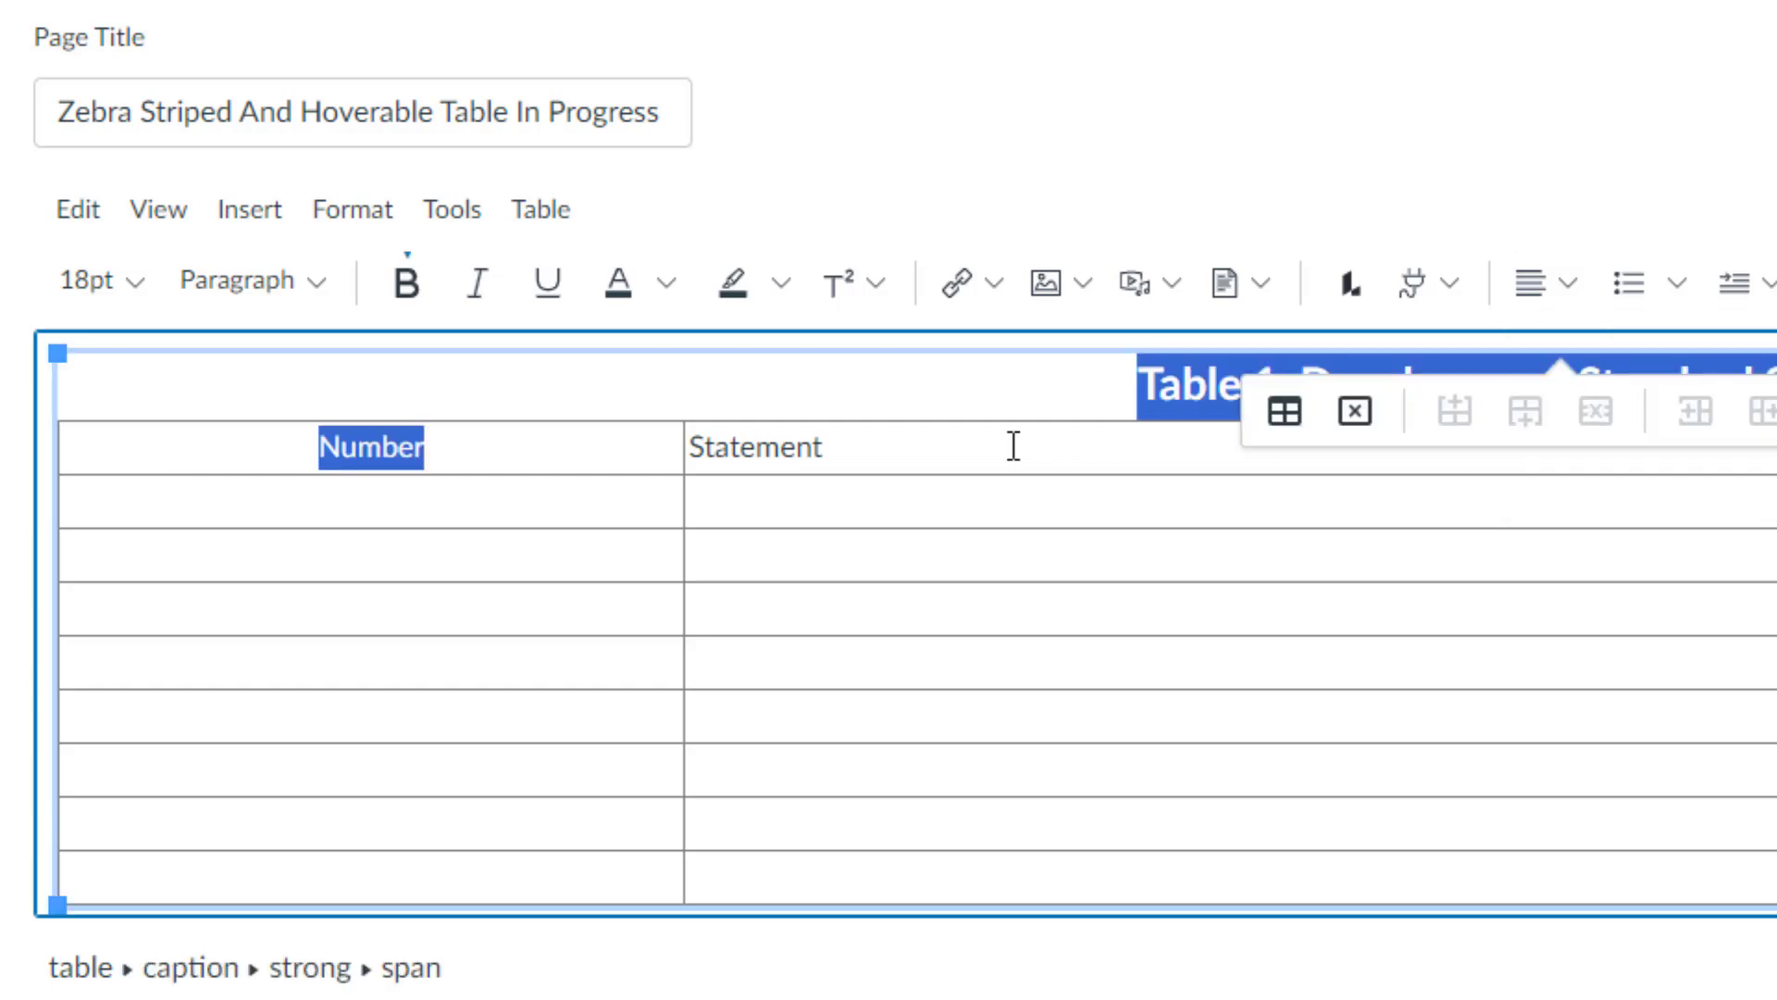
{"action": "left_click_drag", "start_coordinate": [1012, 444], "coordinate": [690, 446]}
{"action": "left_click", "coordinate": [1583, 283]}
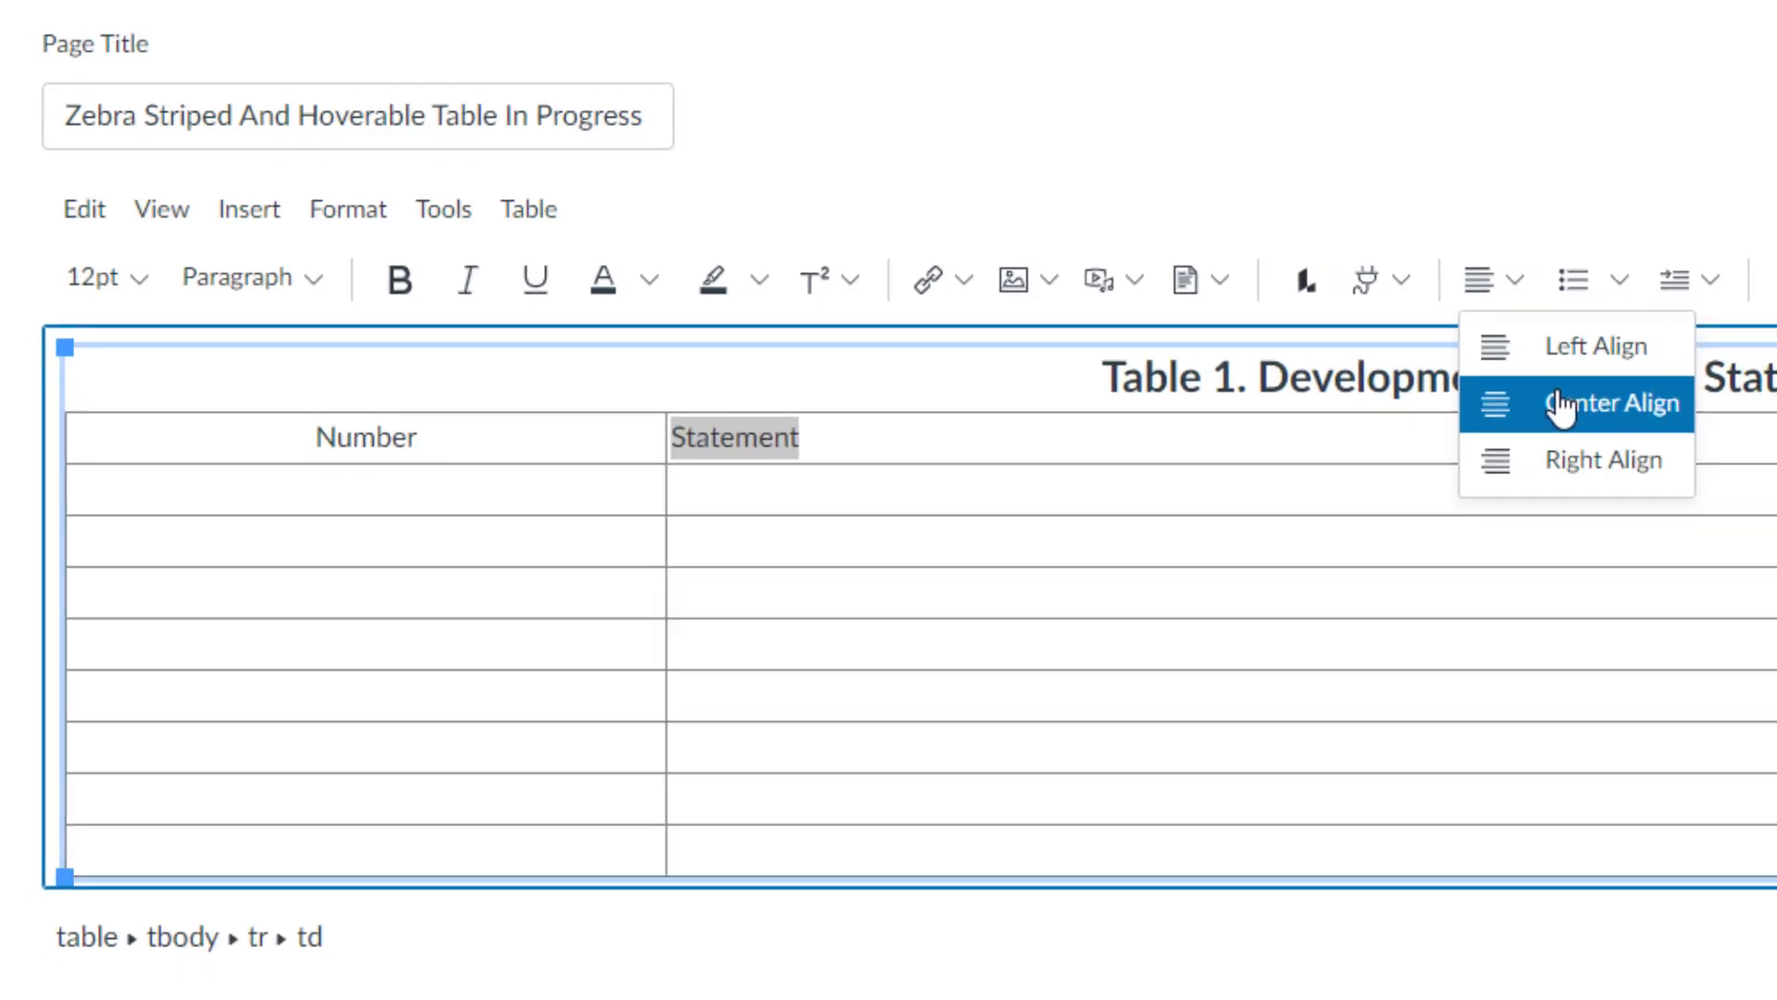
{"action": "left_click", "coordinate": [1504, 403]}
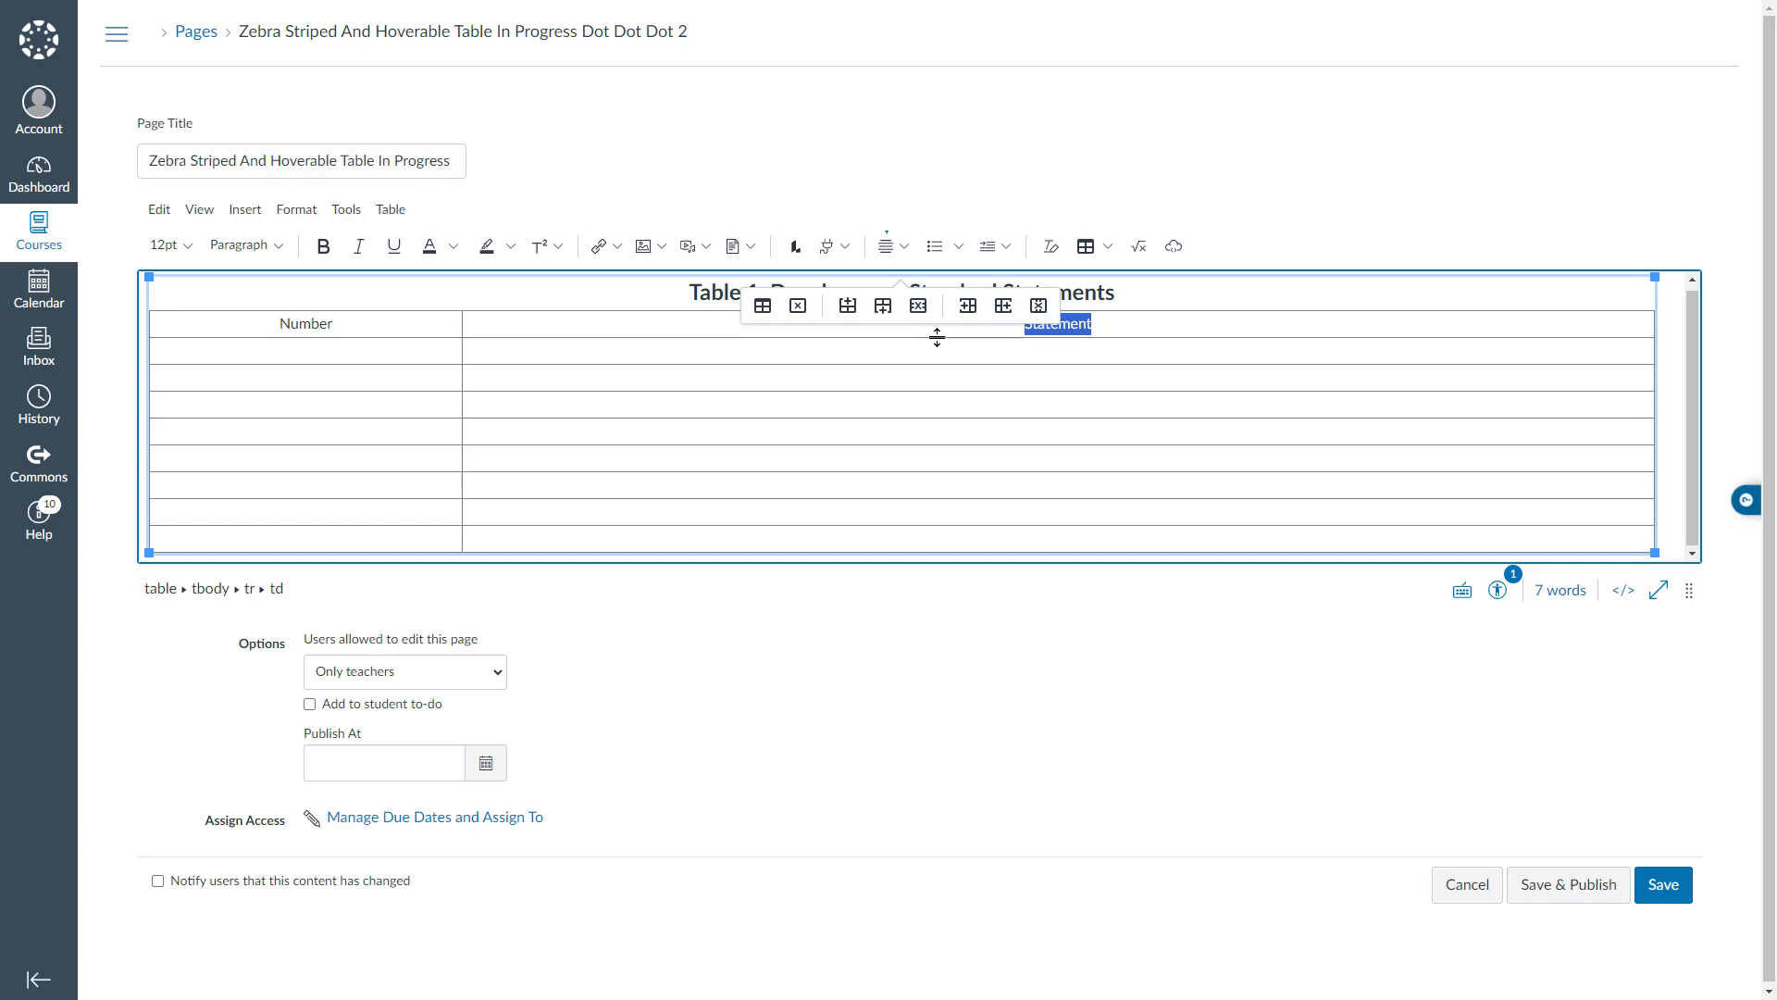
- In the HTML view, give the Number cell background-color #058933 and the Statement cell #3c99d5
{"action": "left_click", "coordinate": [1624, 590]}
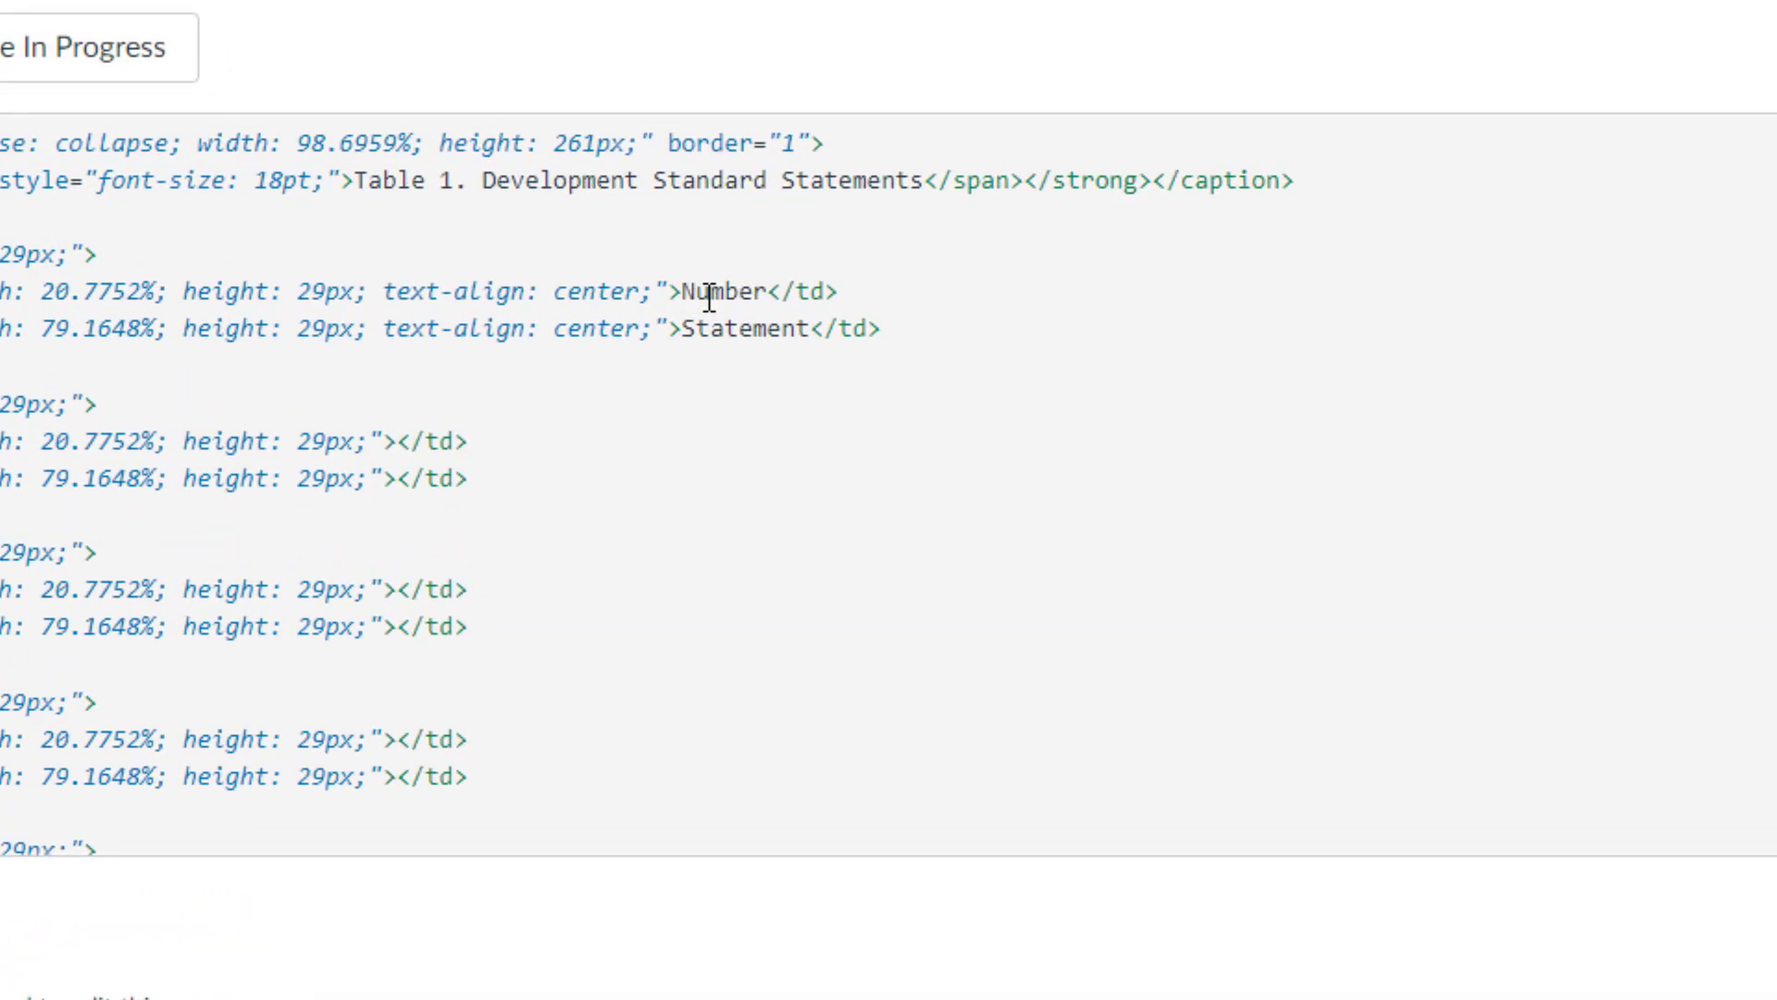
{"action": "left_click", "coordinate": [658, 292]}
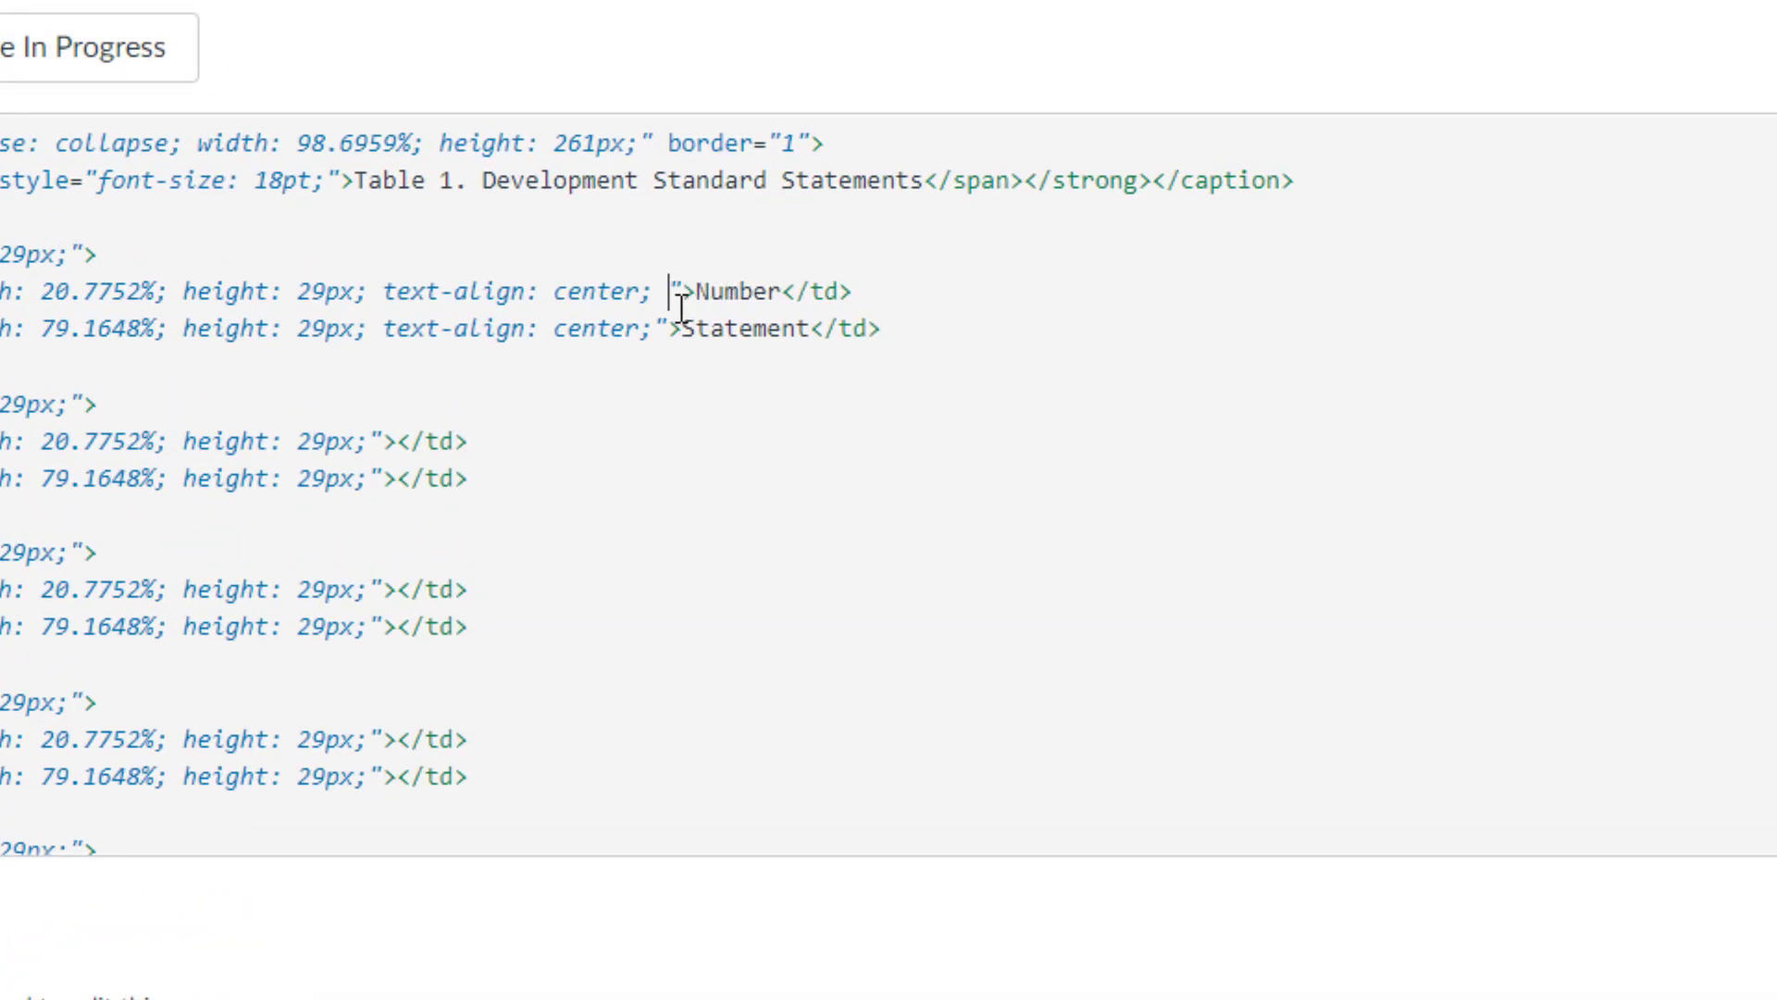
{"action": "type", "text": "backgroun"}
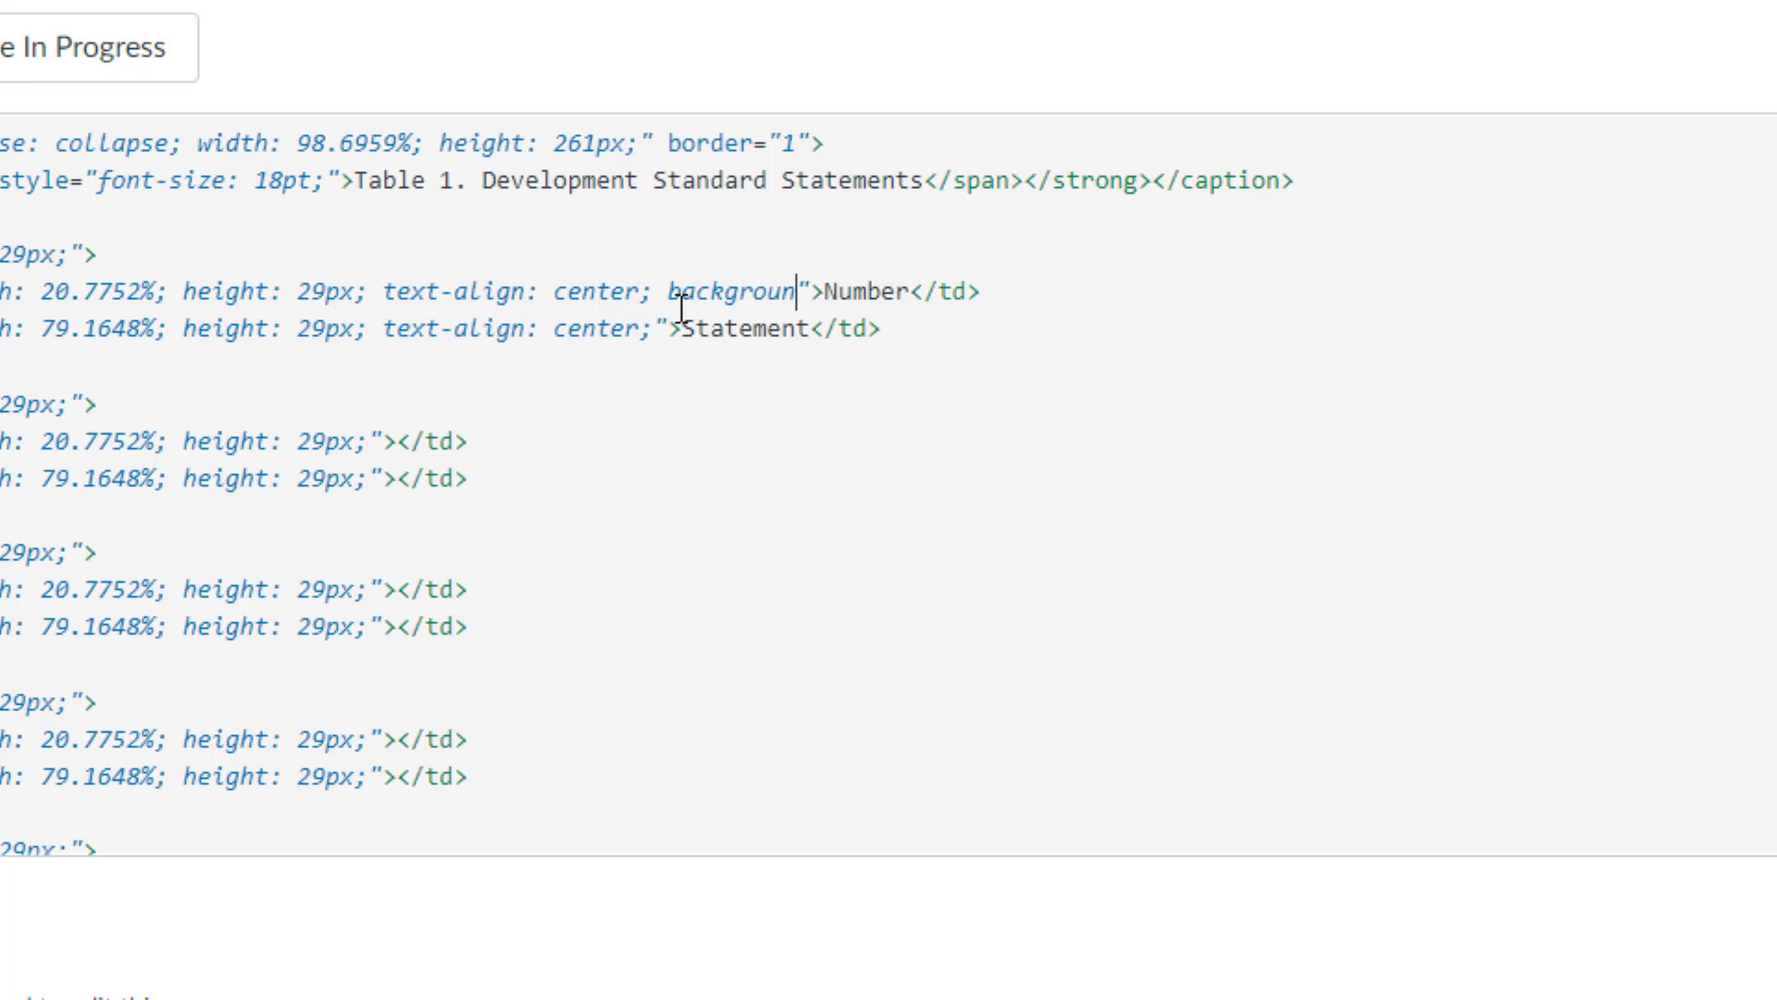
{"action": "type", "text": "d-color: #"}
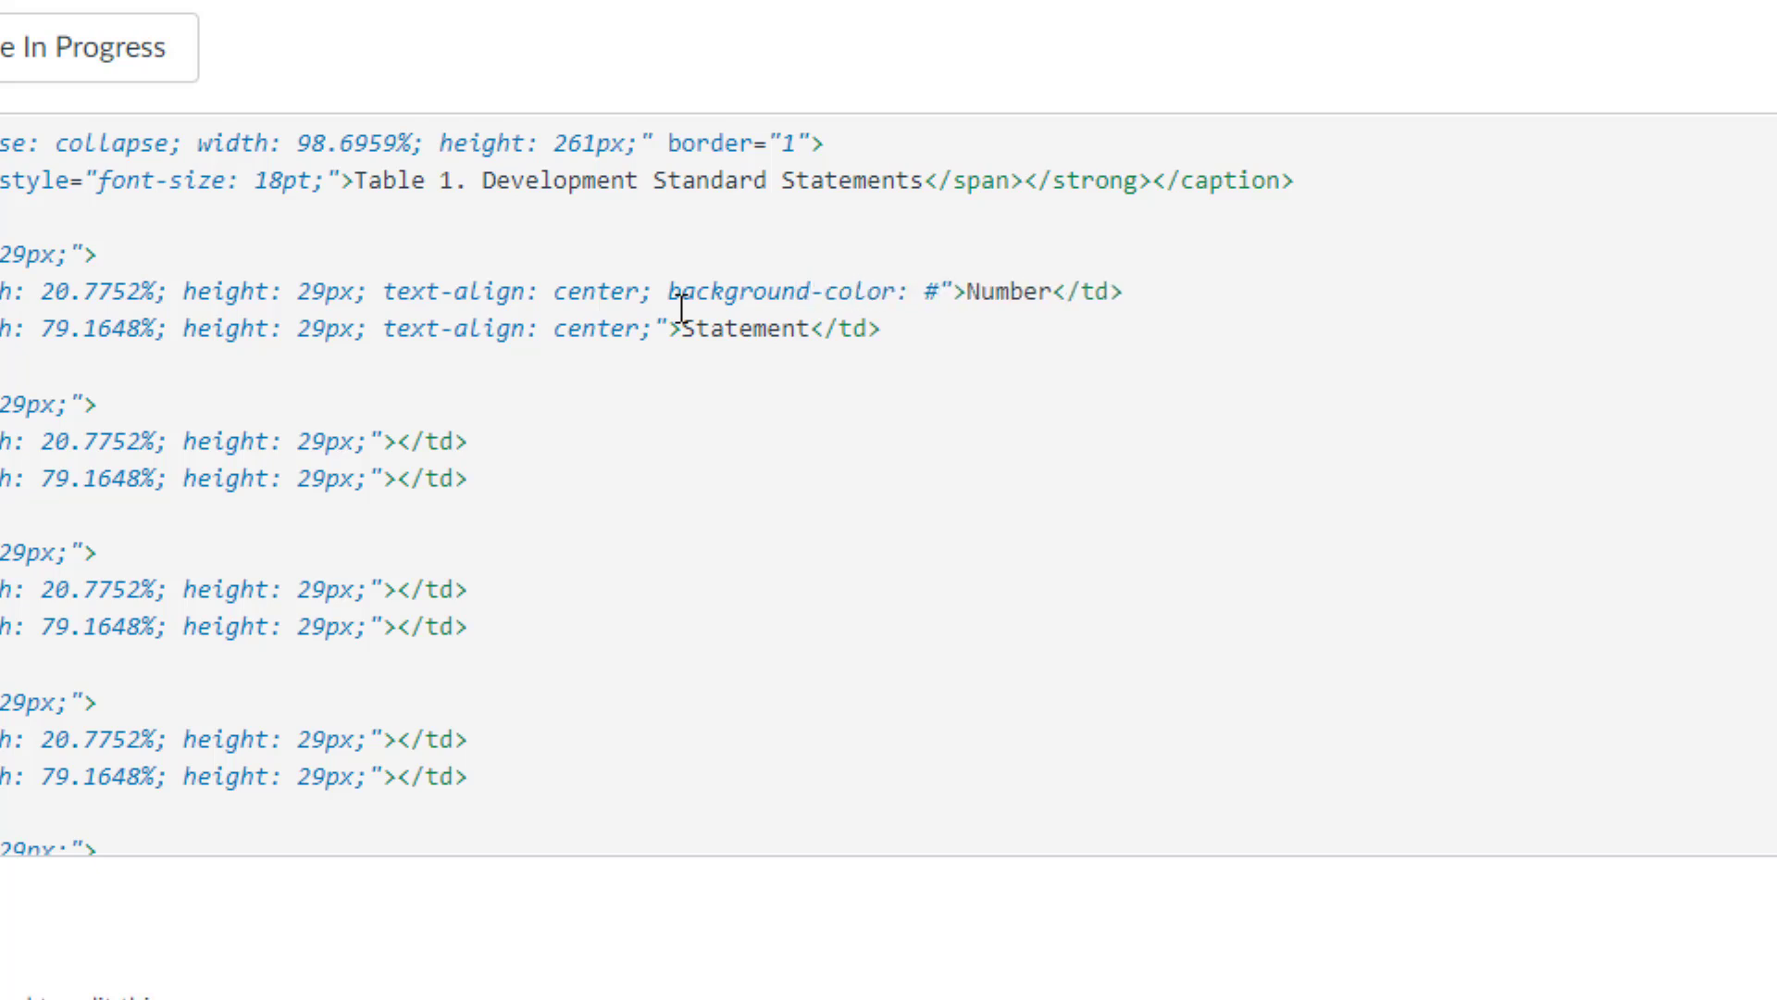
{"action": "type", "text": "058933"}
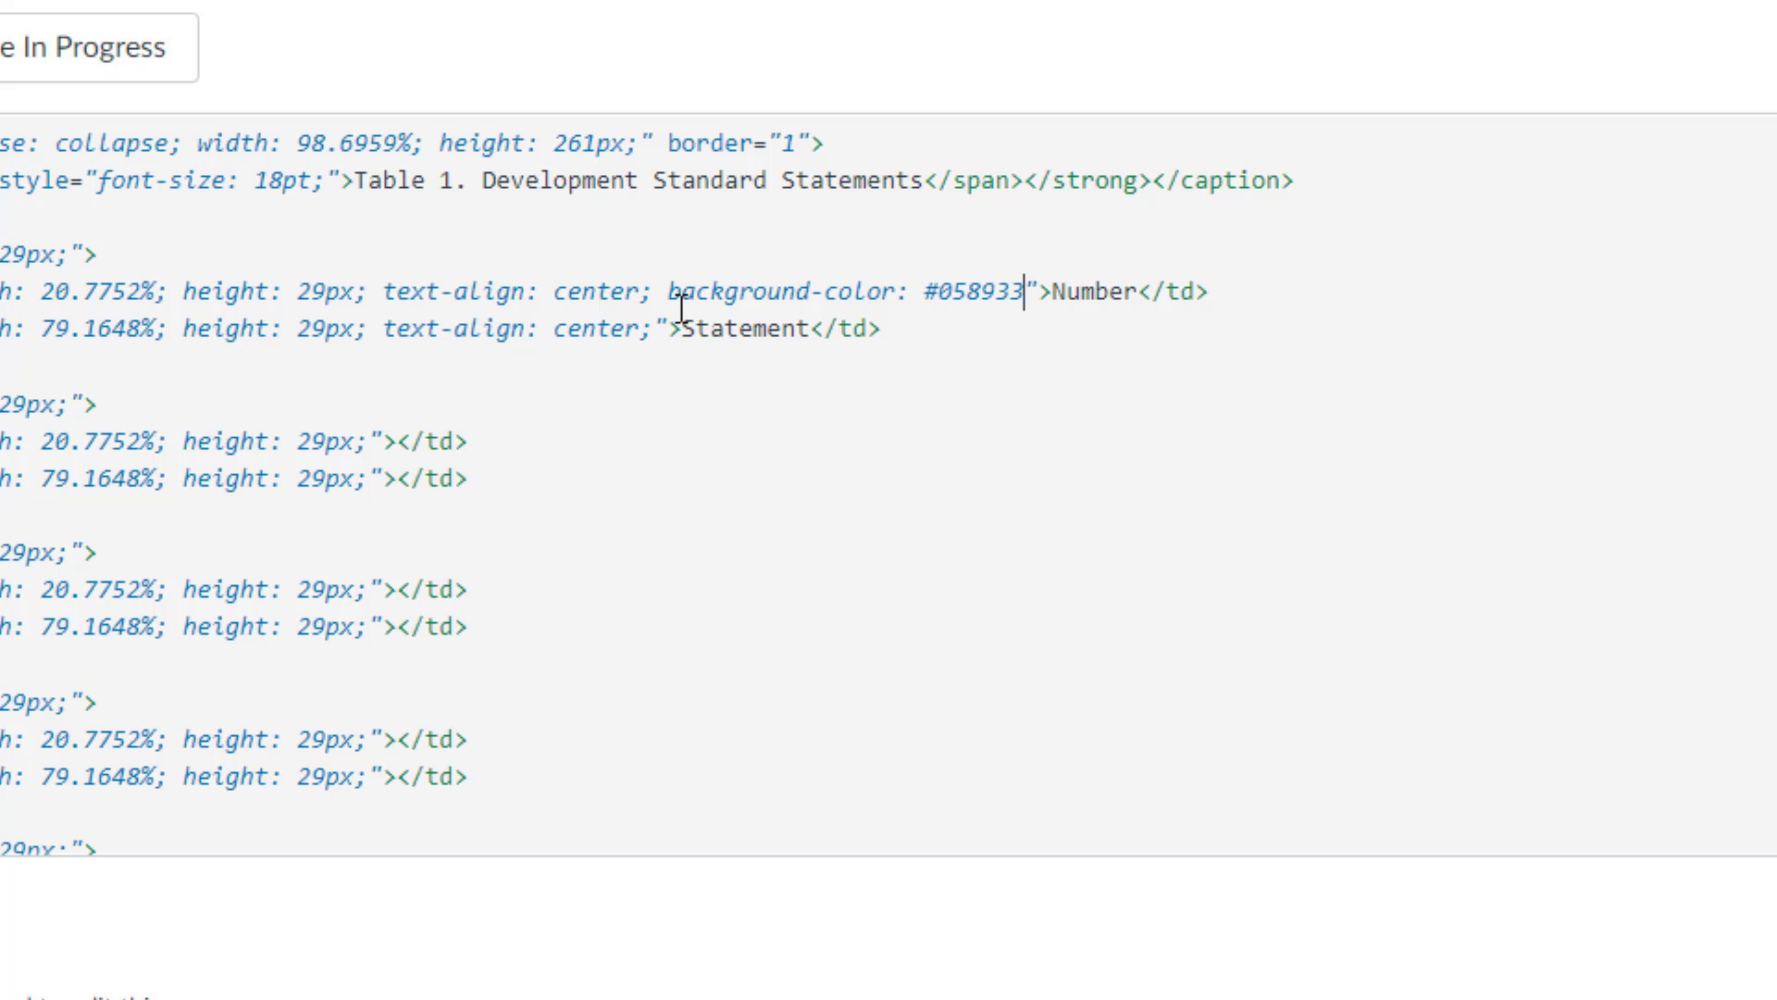
{"action": "type", "text": ";"}
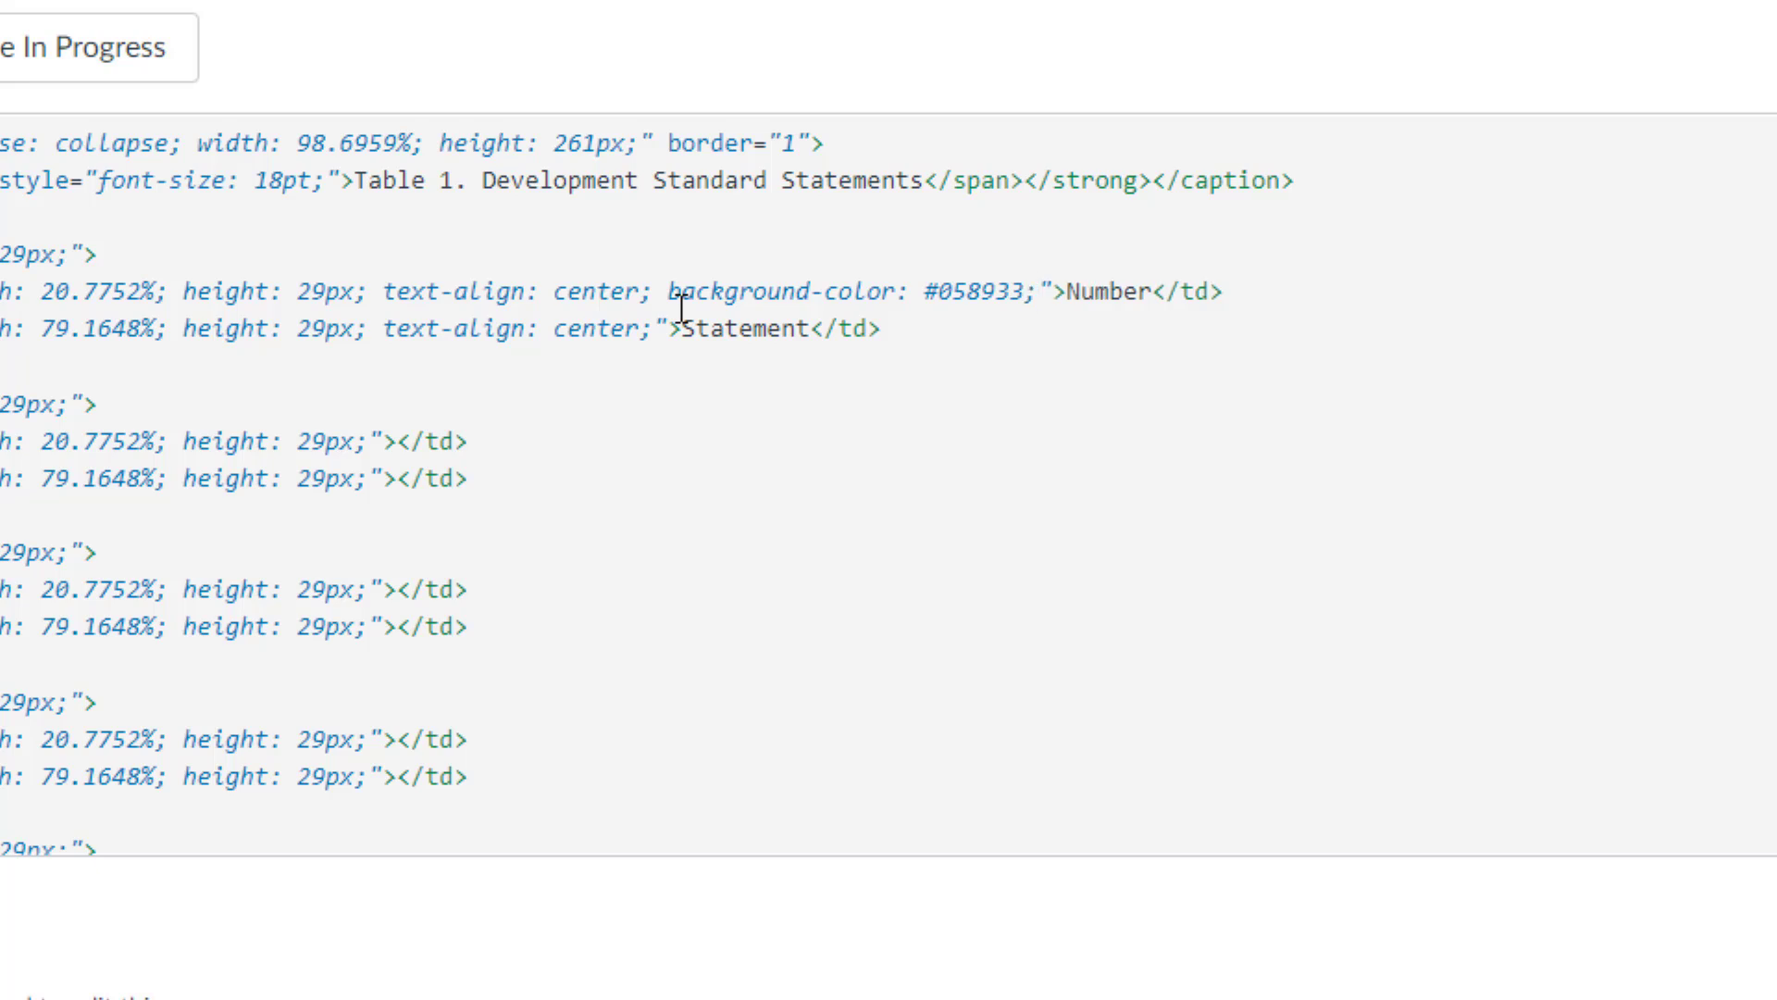
{"action": "left_click", "coordinate": [654, 328]}
{"action": "type", "text": "backgro"}
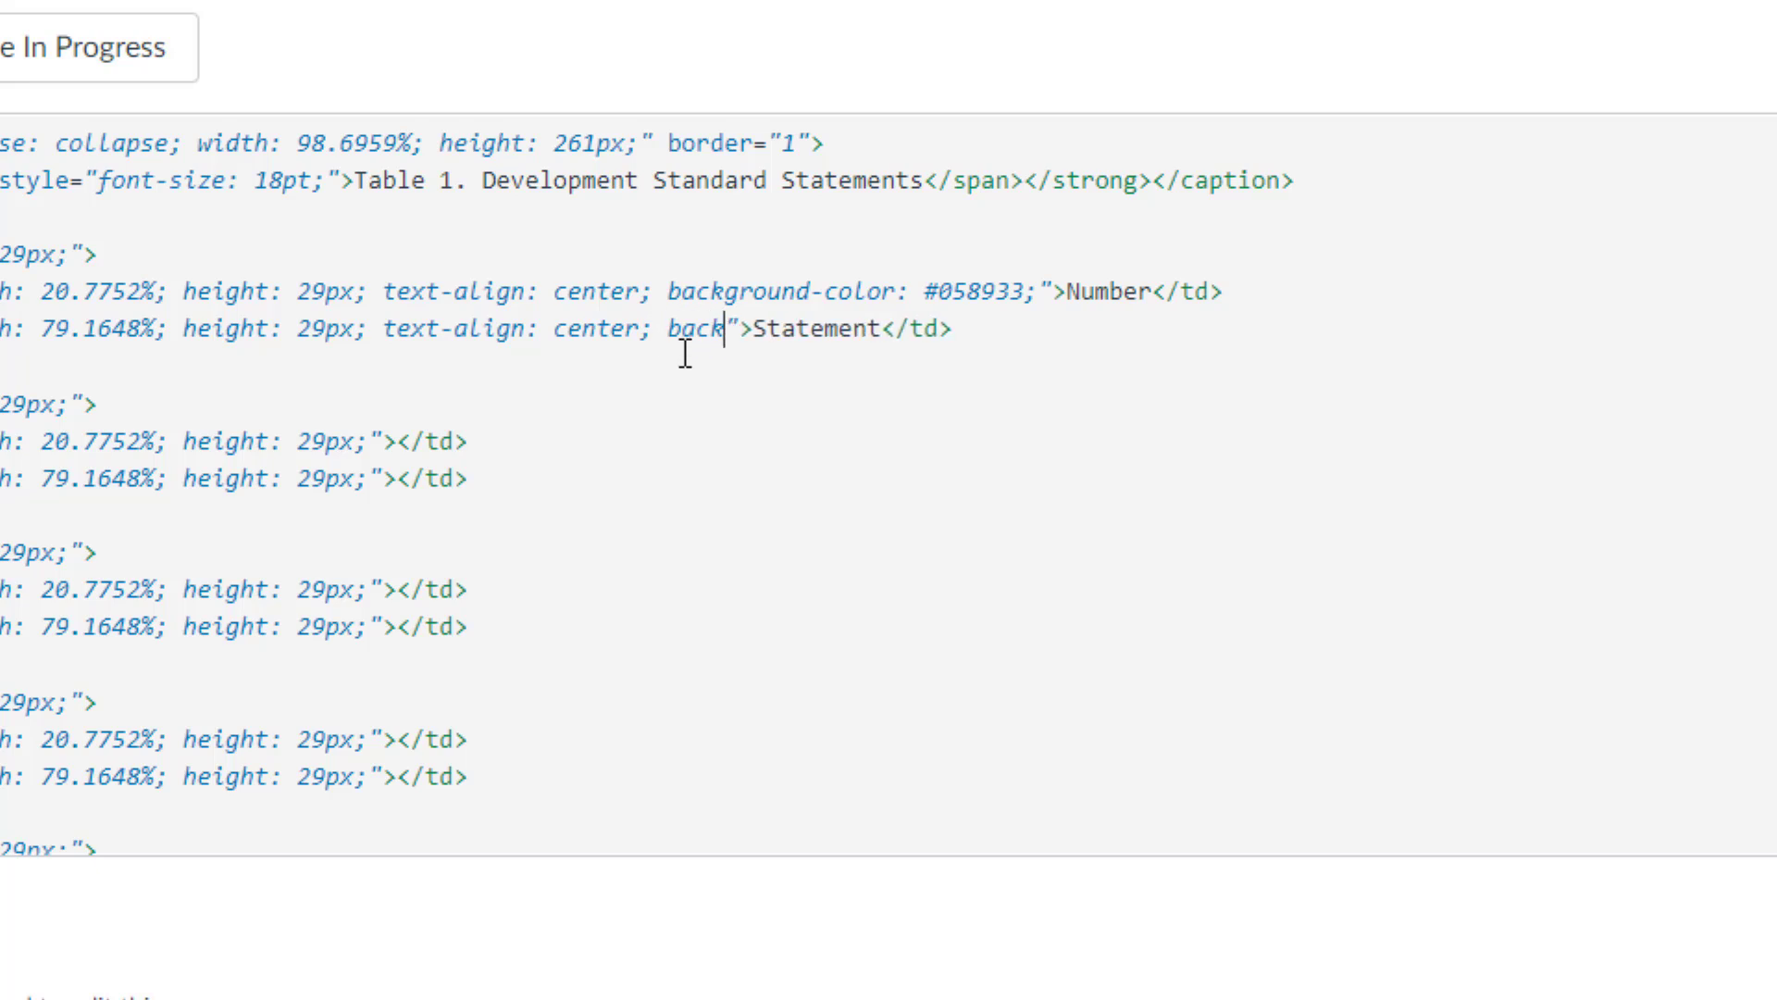
{"action": "type", "text": "und-color"}
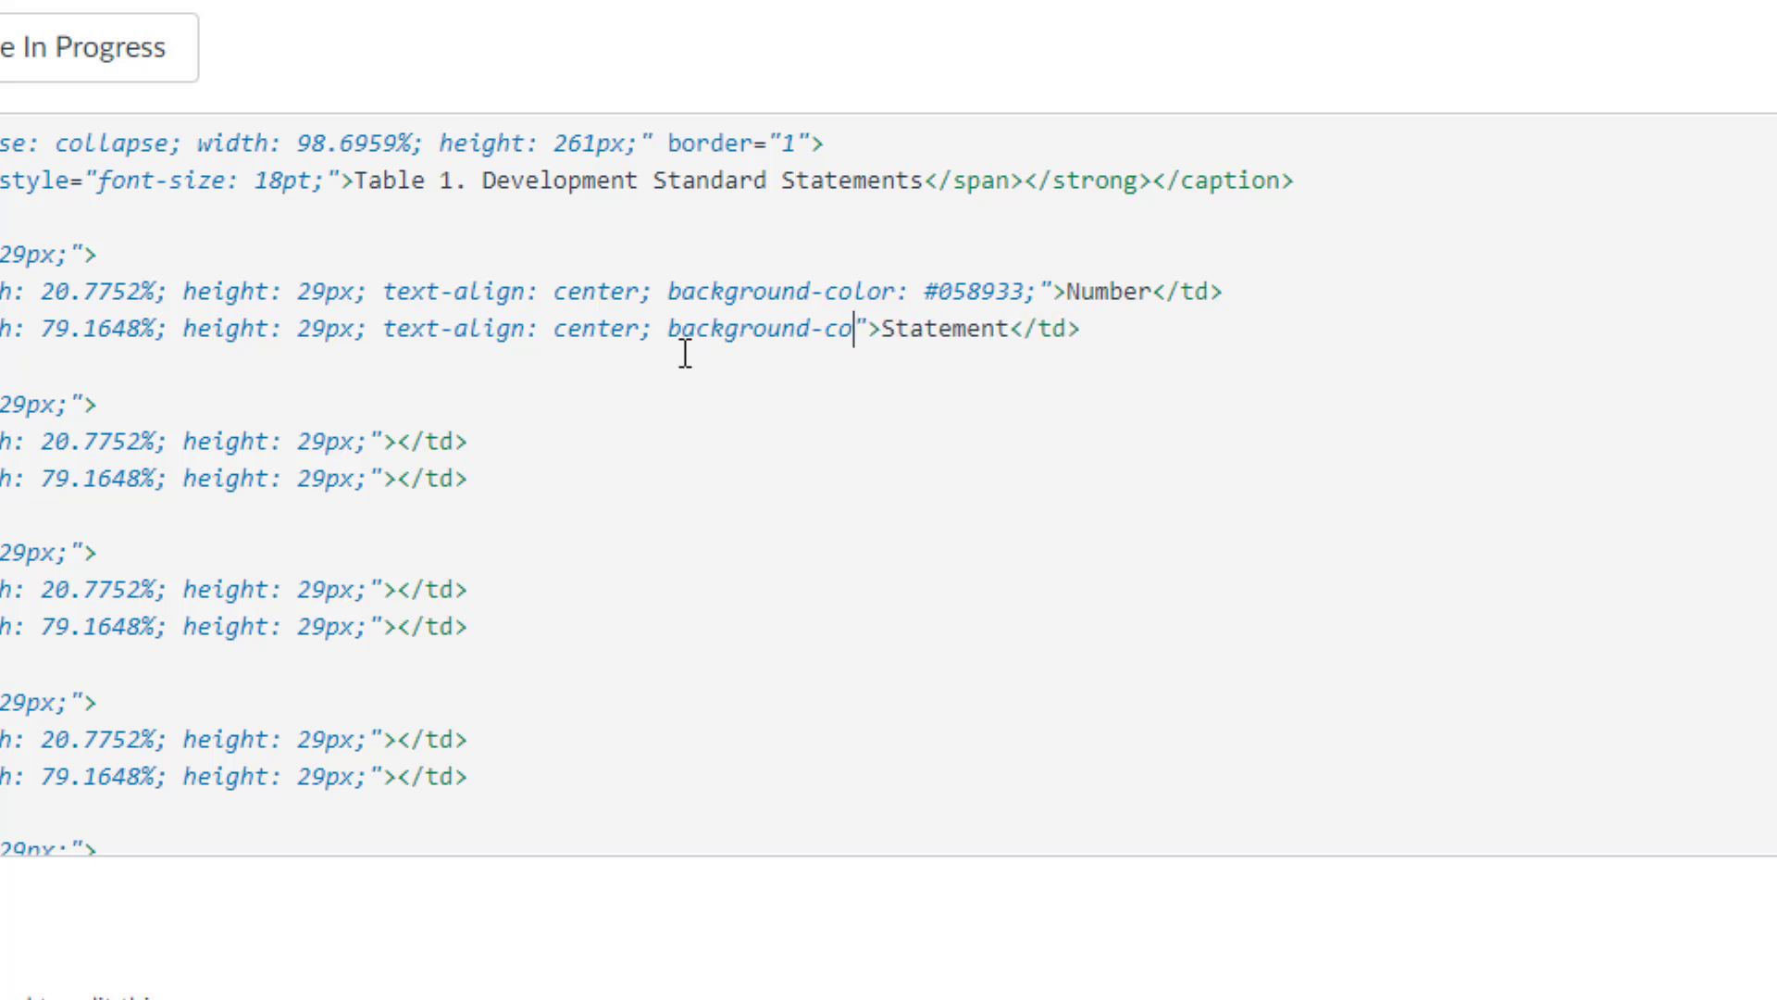
{"action": "type", "text": ": #"}
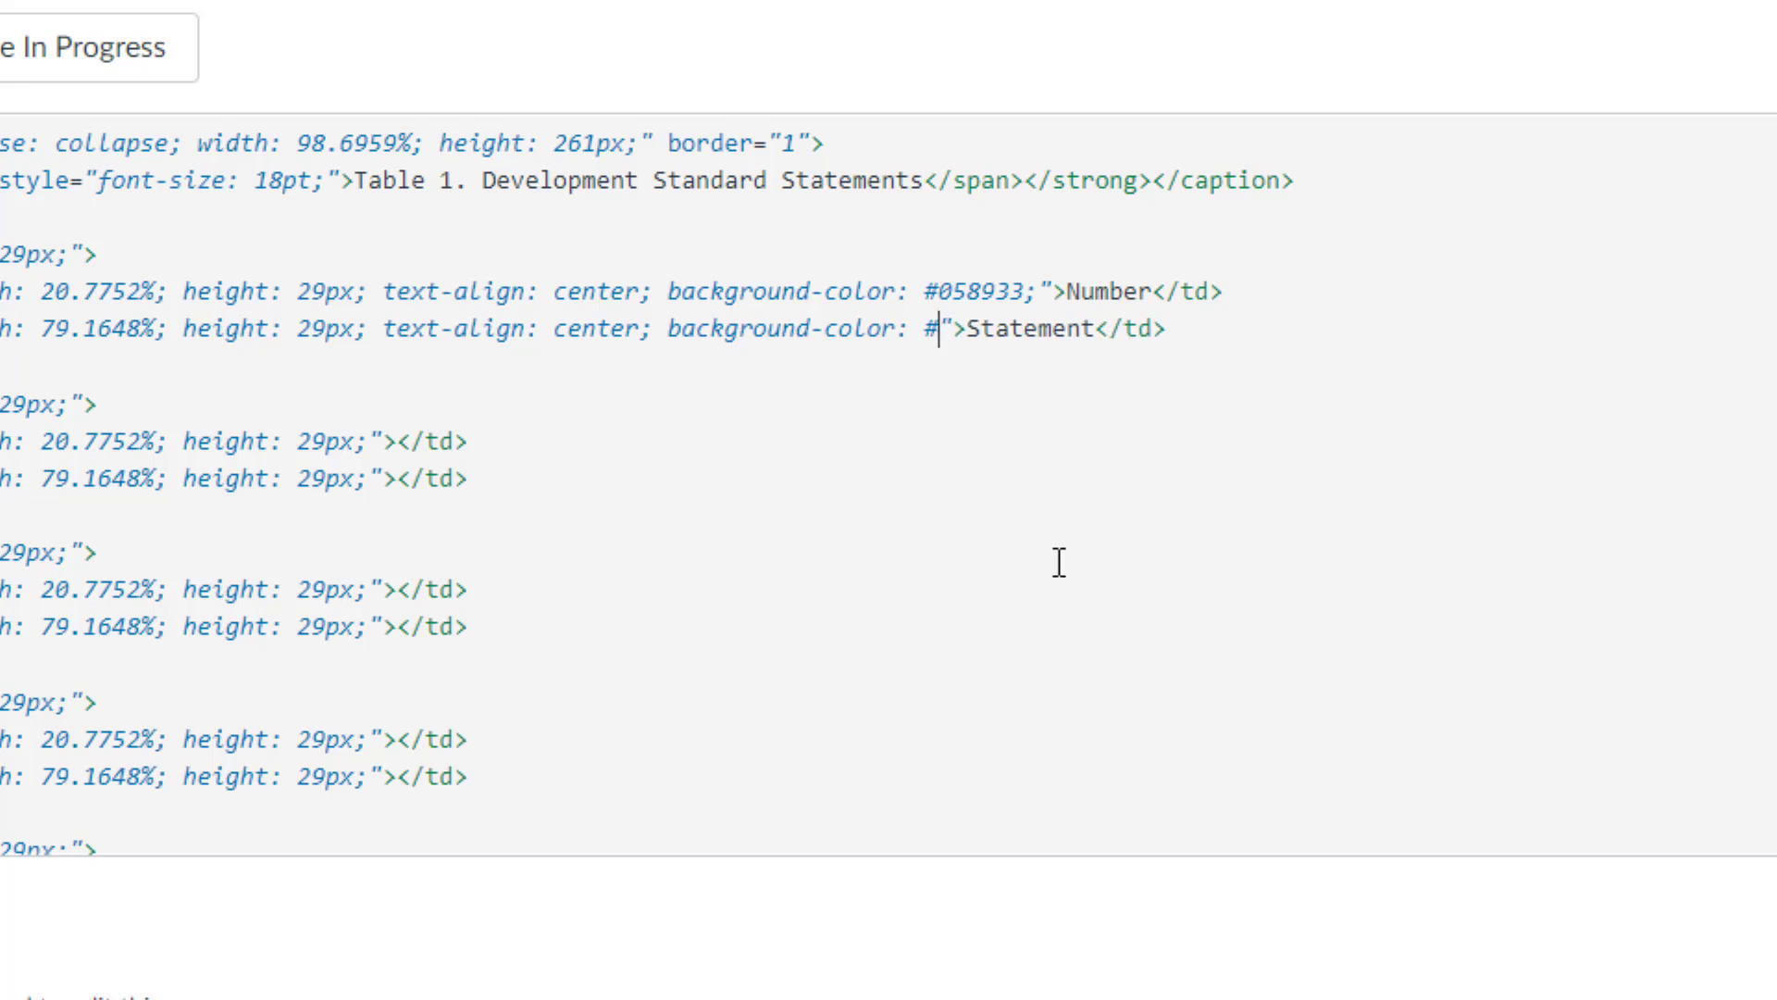
{"action": "type", "text": "3c99d5"}
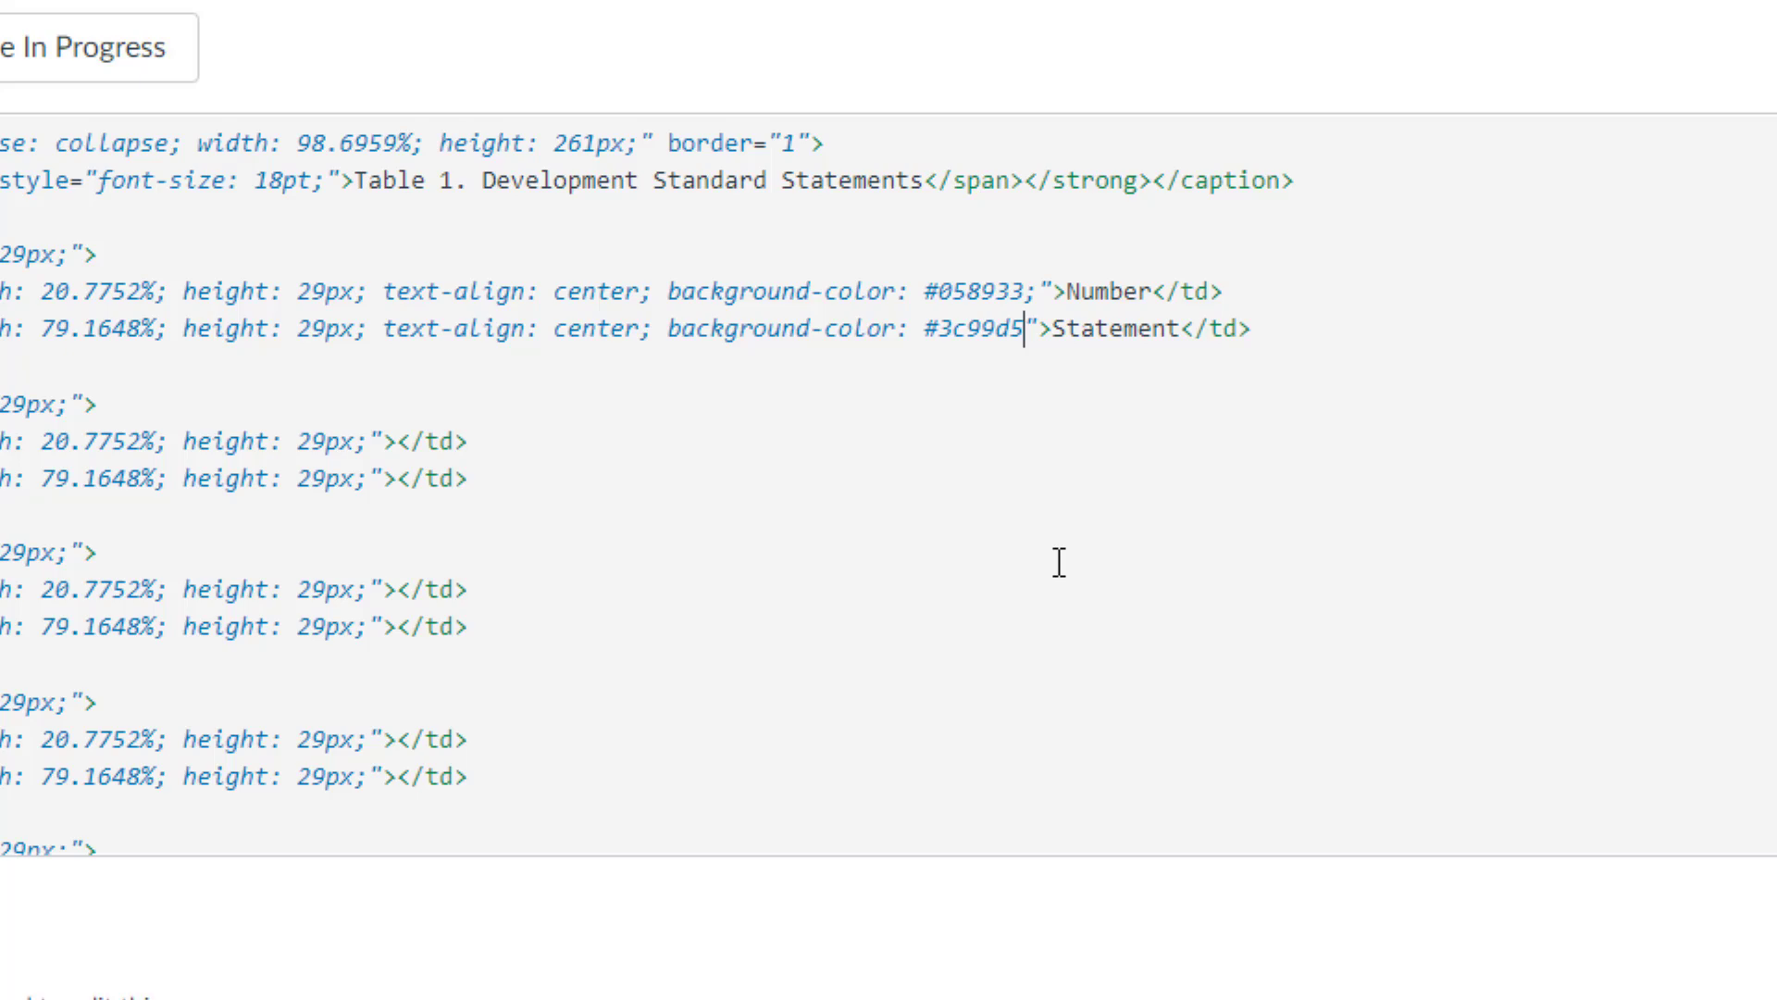
{"action": "type", "text": ";"}
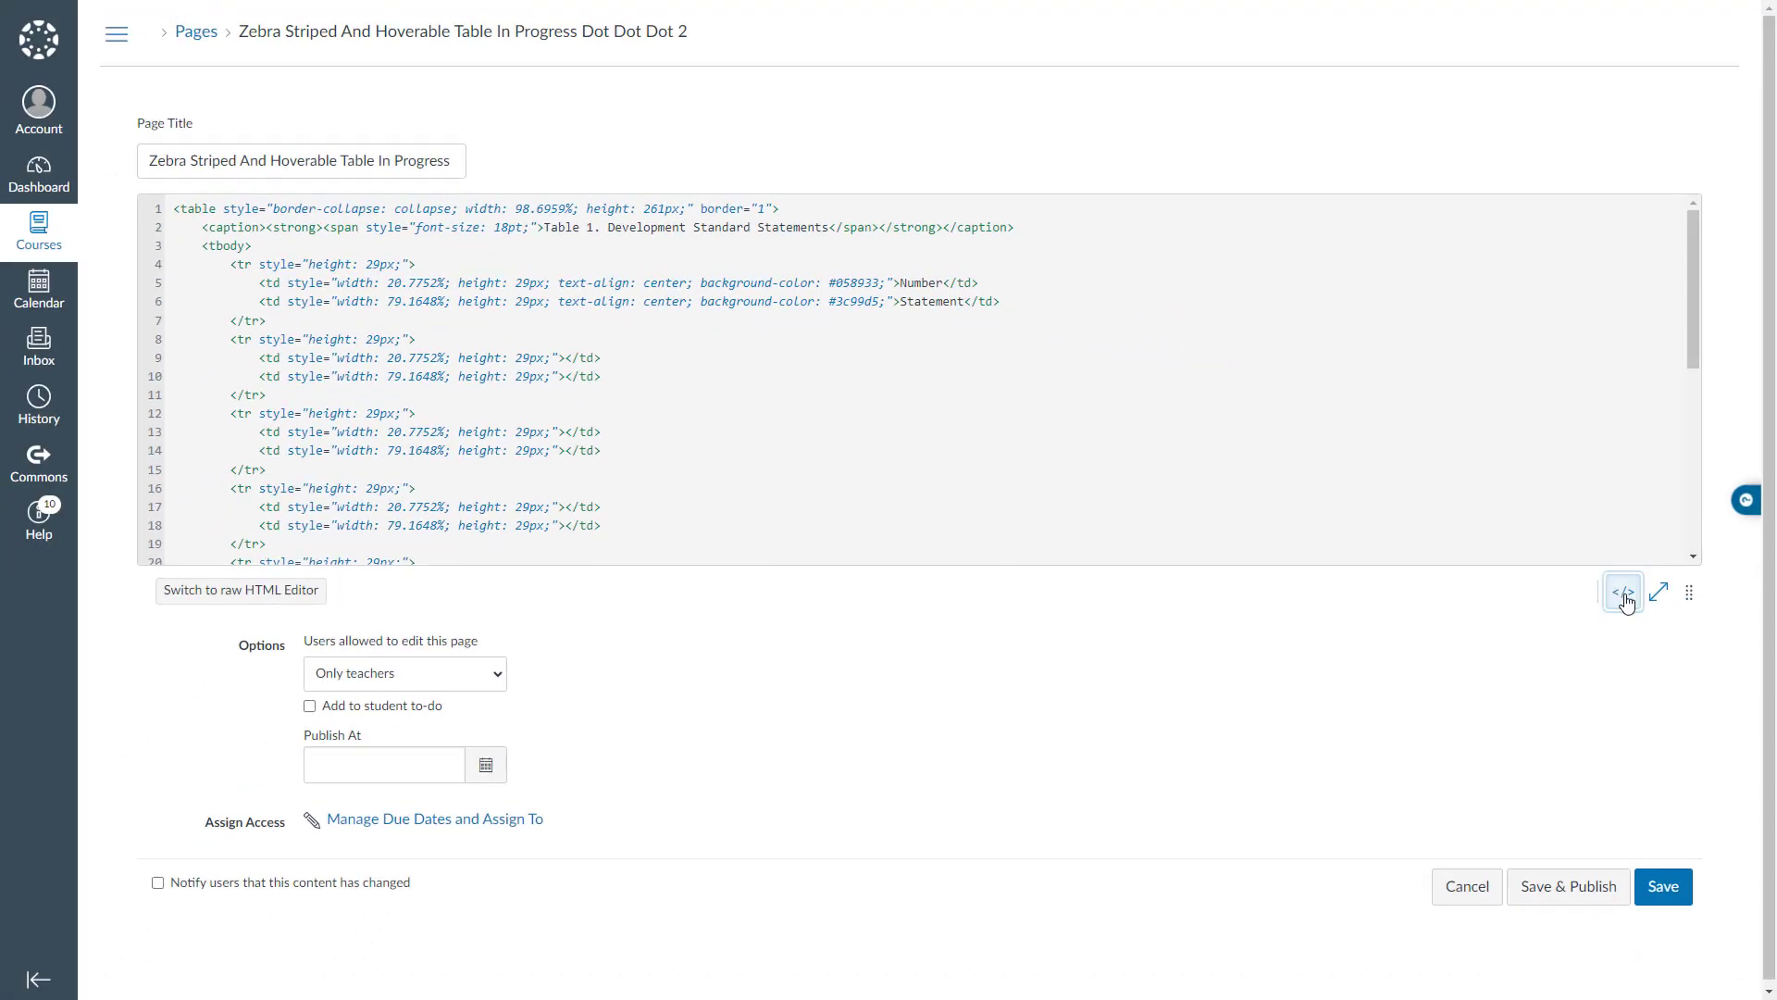
- Back in the rich-text editor, make the Number and Statement headers bold
{"action": "left_click", "coordinate": [1624, 593]}
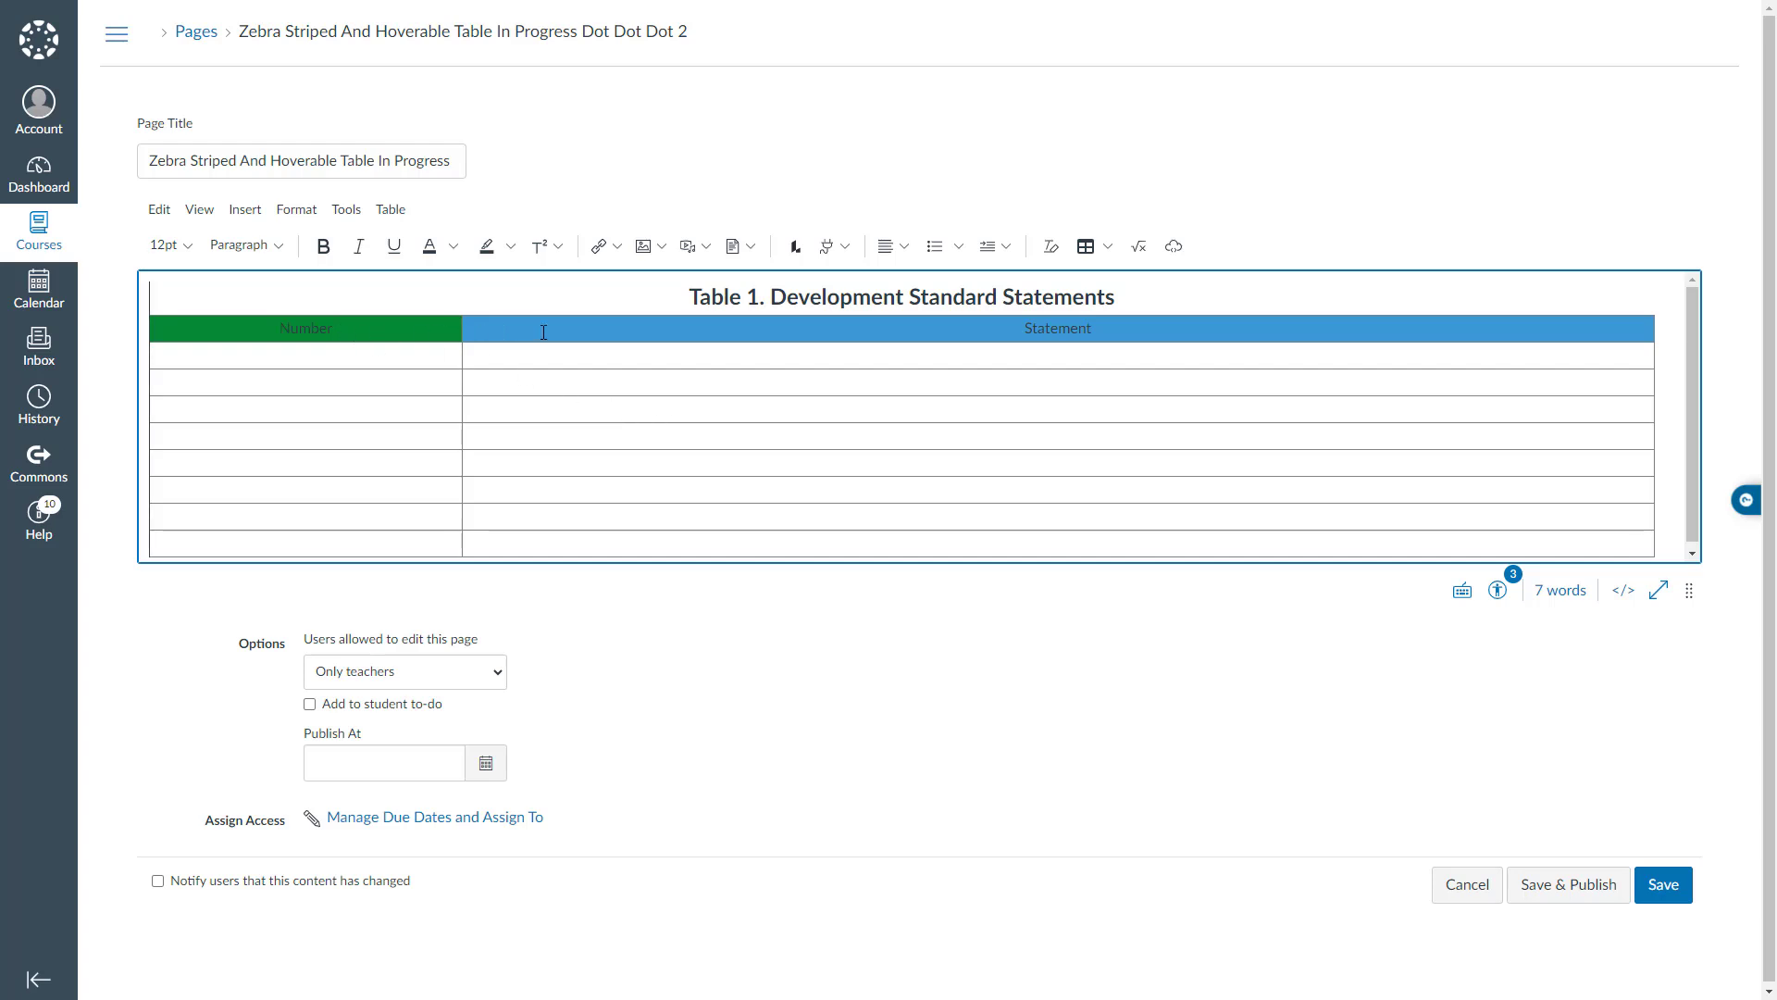
{"action": "left_click", "coordinate": [688, 438]}
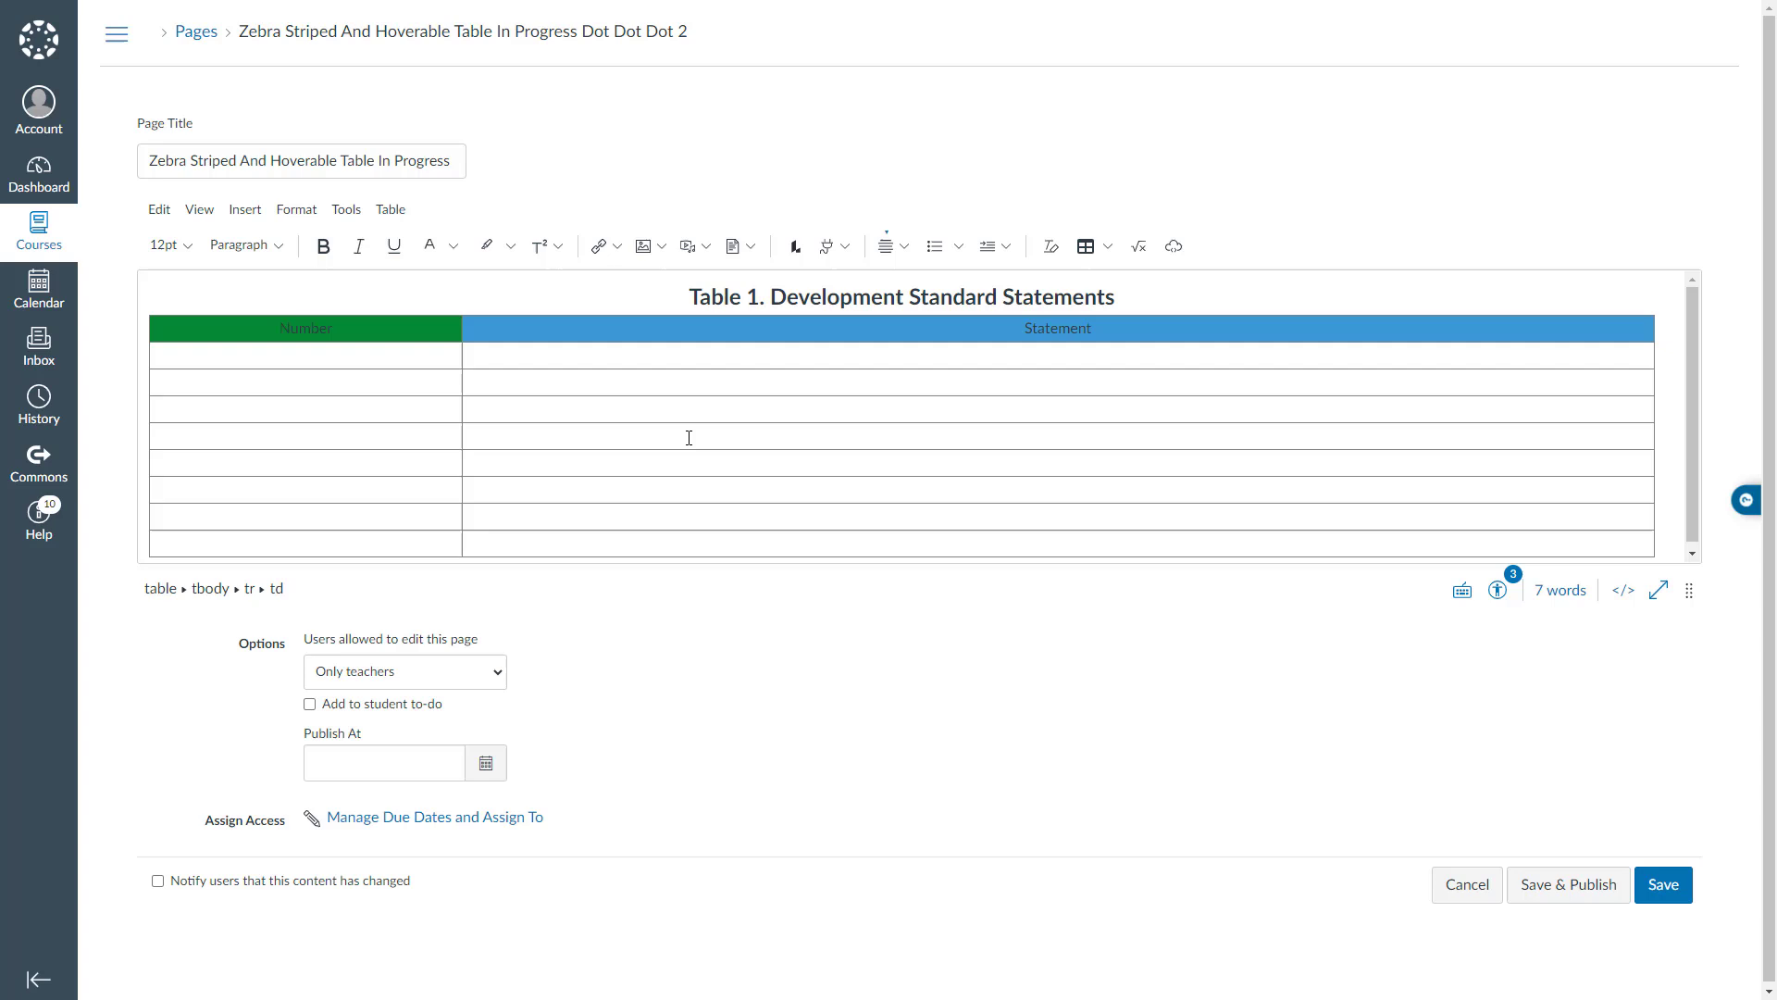
{"action": "double_click", "coordinate": [305, 328]}
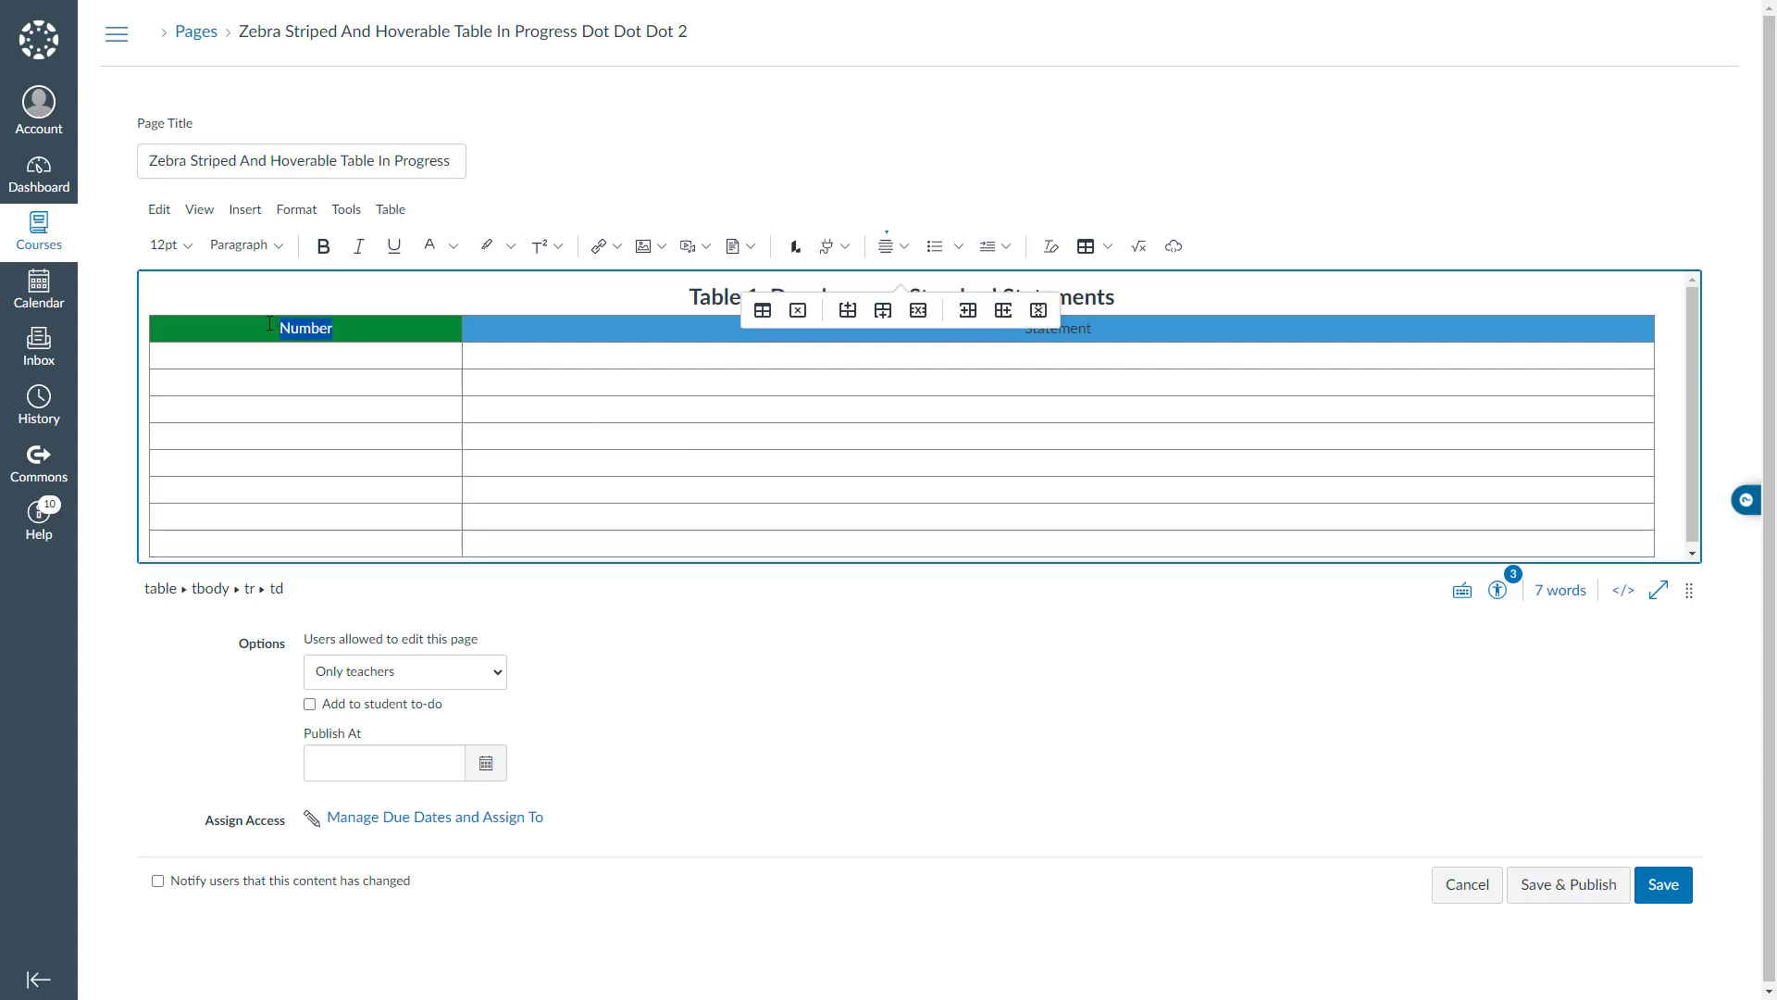
{"action": "left_click", "coordinate": [326, 247]}
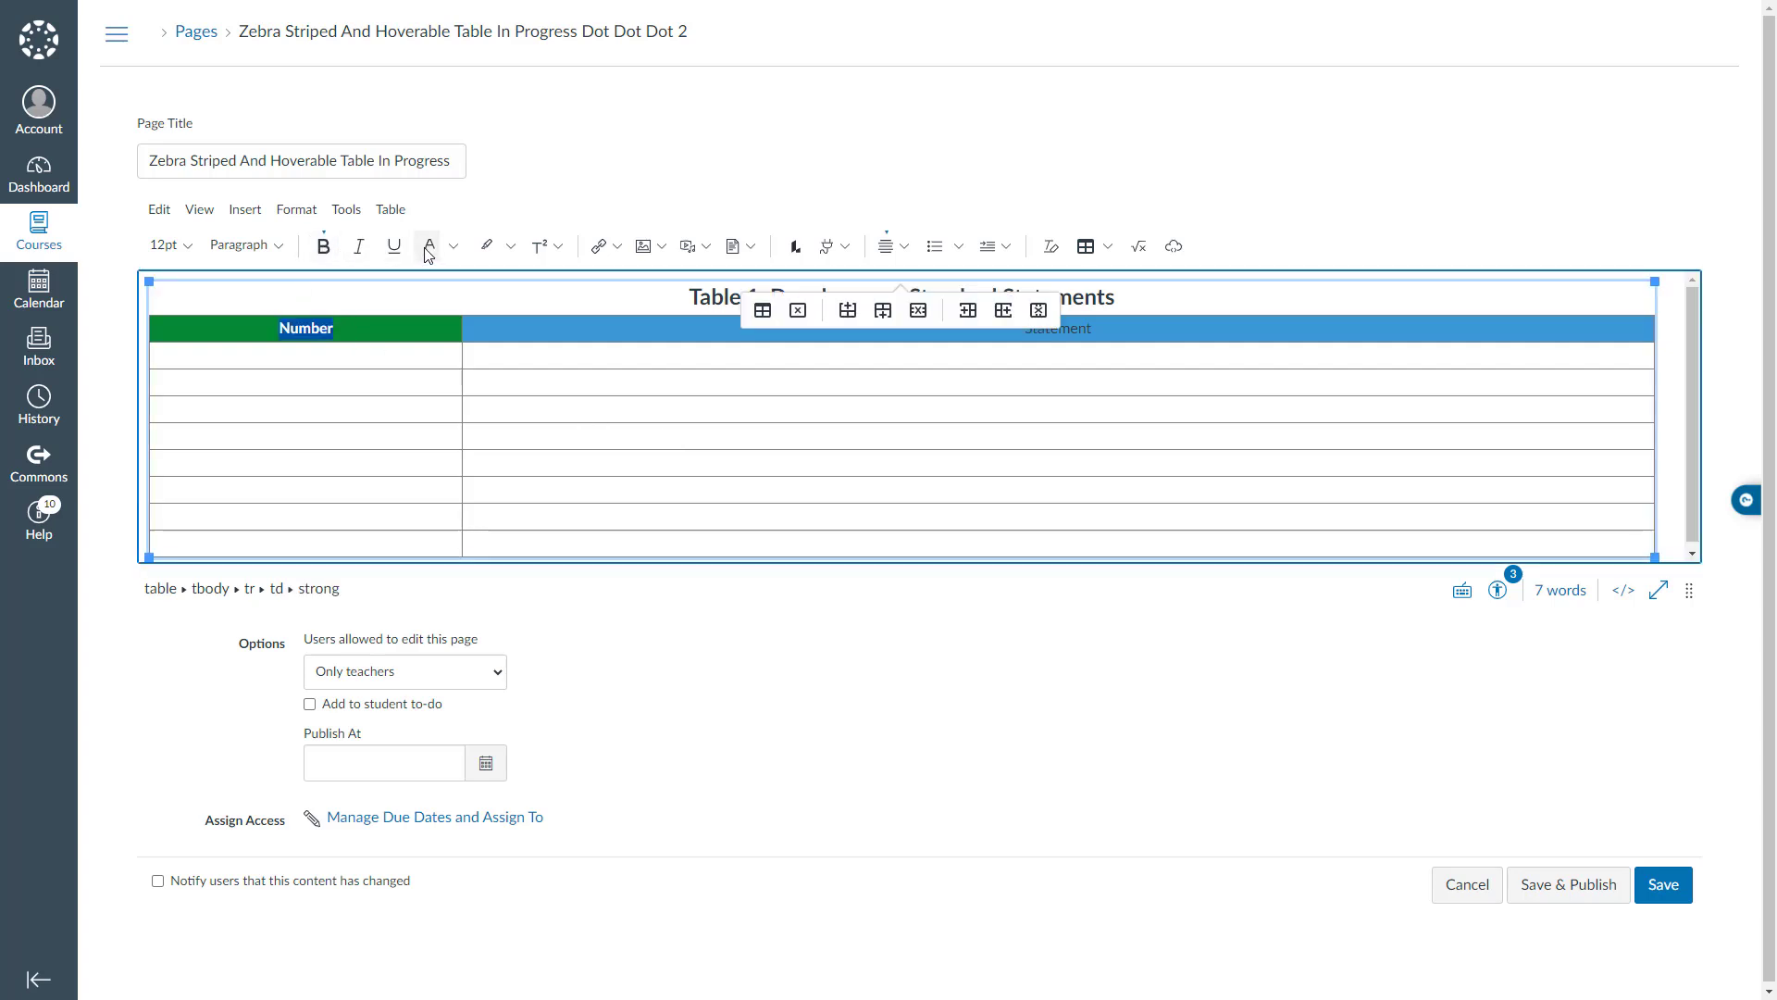
{"action": "left_click_drag", "start_coordinate": [1092, 329], "coordinate": [1024, 330]}
{"action": "left_click", "coordinate": [324, 247]}
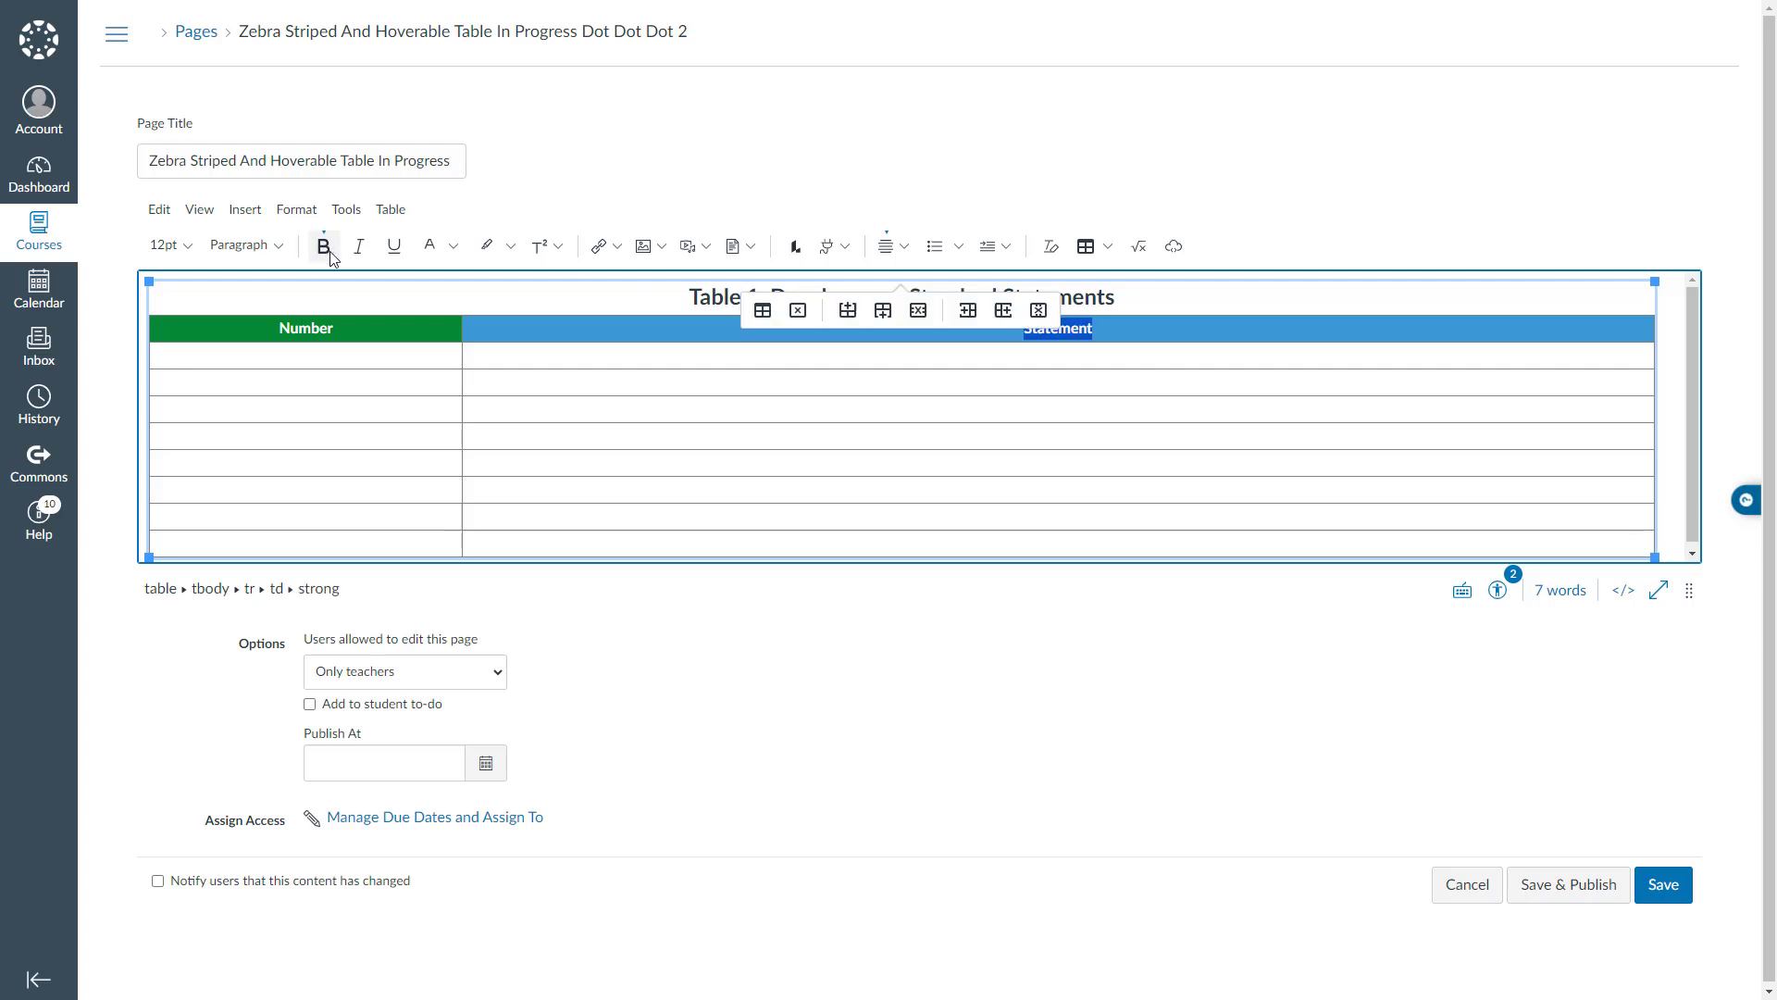
- Set the header text to white and 14pt, then select the Number column's body cells
{"action": "left_click", "coordinate": [439, 259]}
{"action": "left_click", "coordinate": [165, 245]}
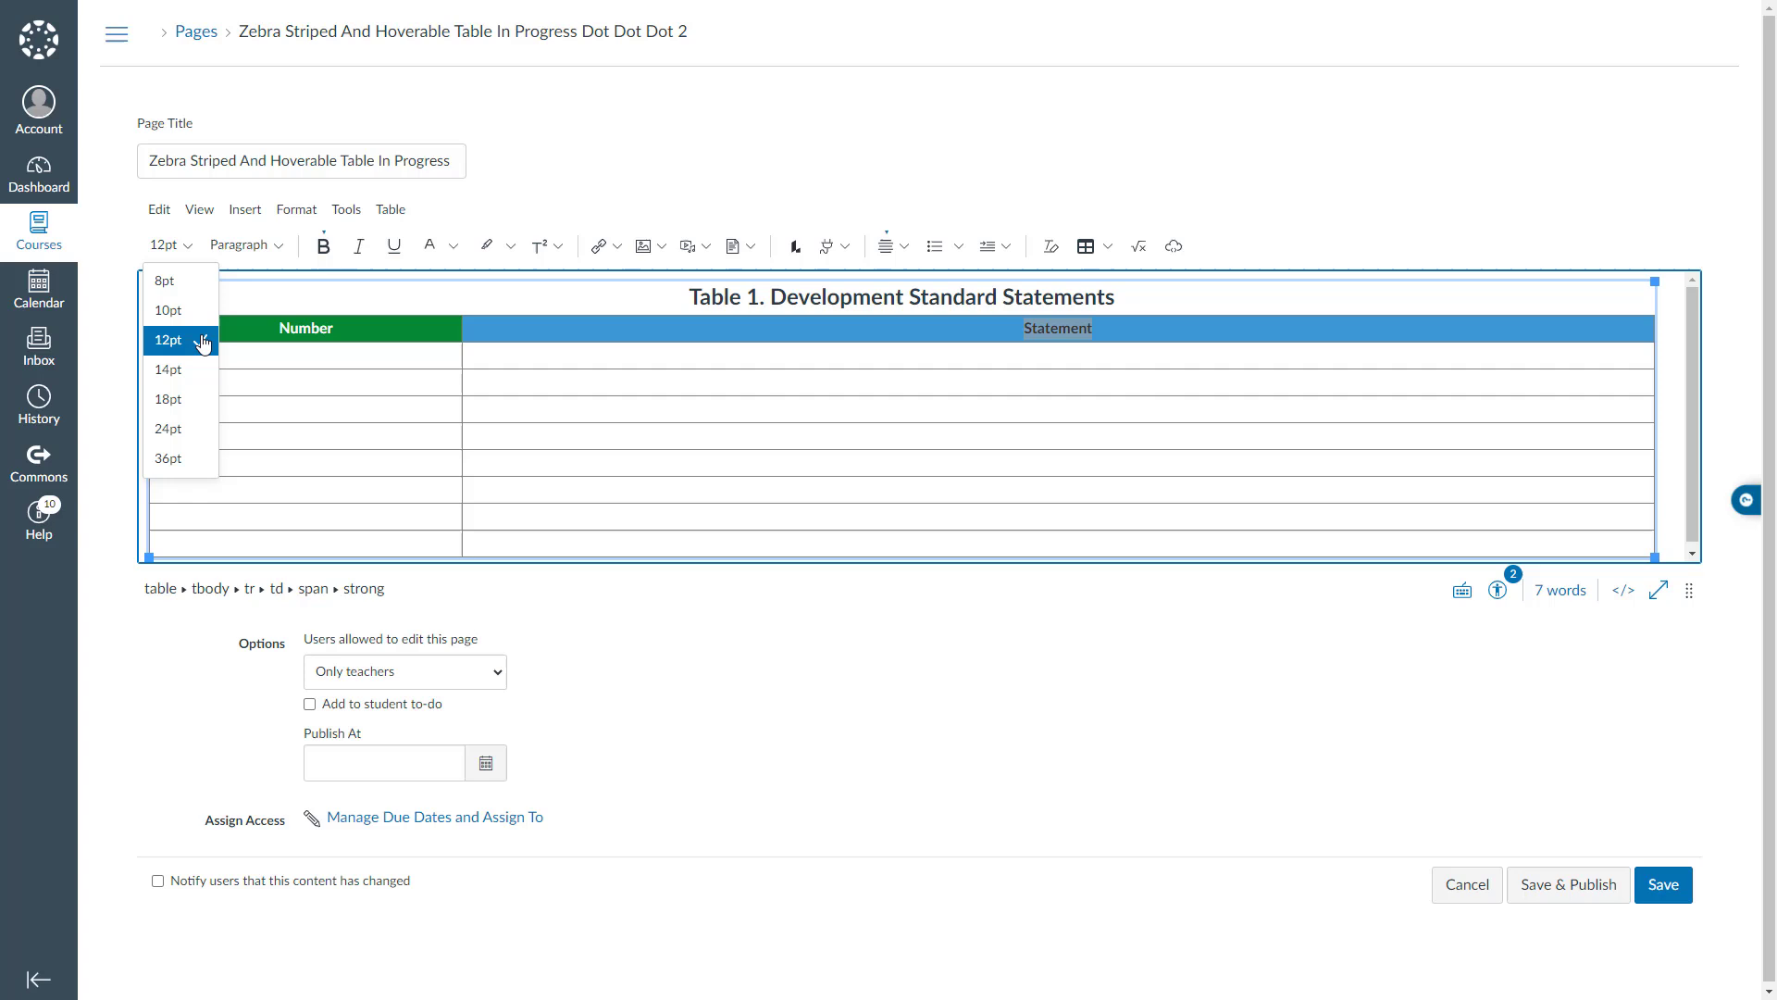
{"action": "left_click", "coordinate": [168, 369]}
{"action": "left_click_drag", "start_coordinate": [336, 330], "coordinate": [264, 330]}
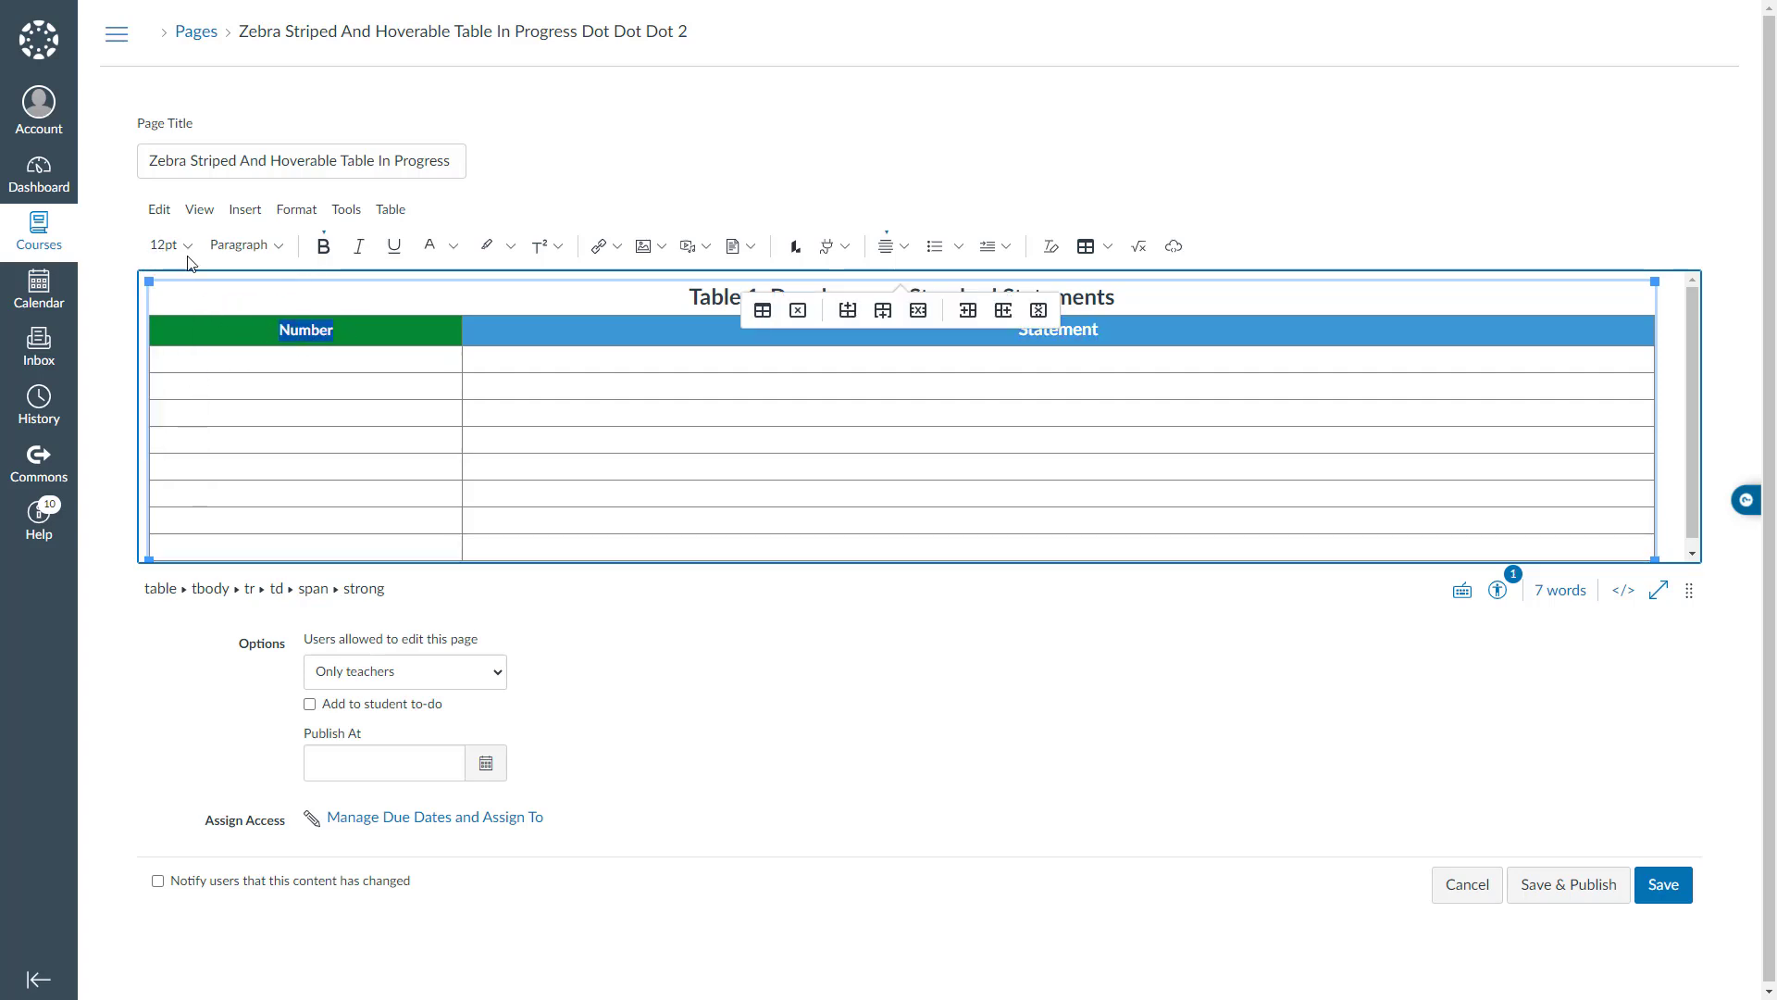
{"action": "left_click", "coordinate": [185, 250]}
{"action": "left_click", "coordinate": [207, 370]}
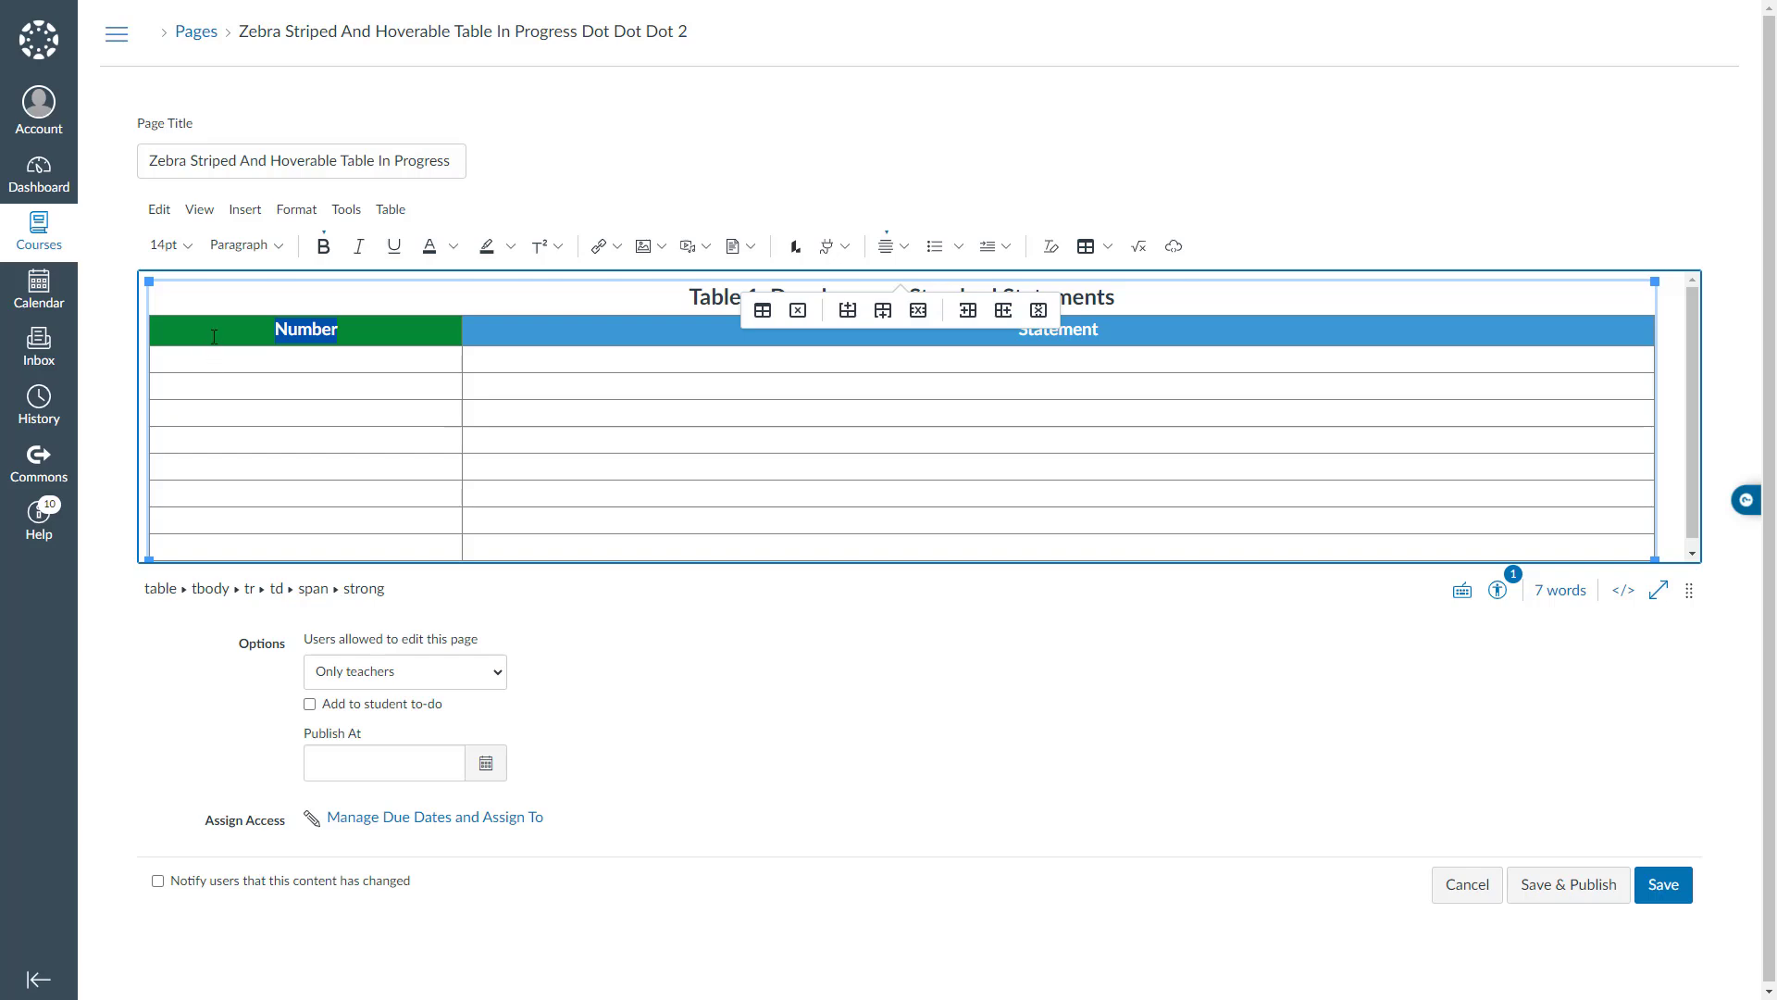
{"action": "left_click", "coordinate": [206, 334]}
{"action": "left_click_drag", "start_coordinate": [279, 350], "coordinate": [333, 540]}
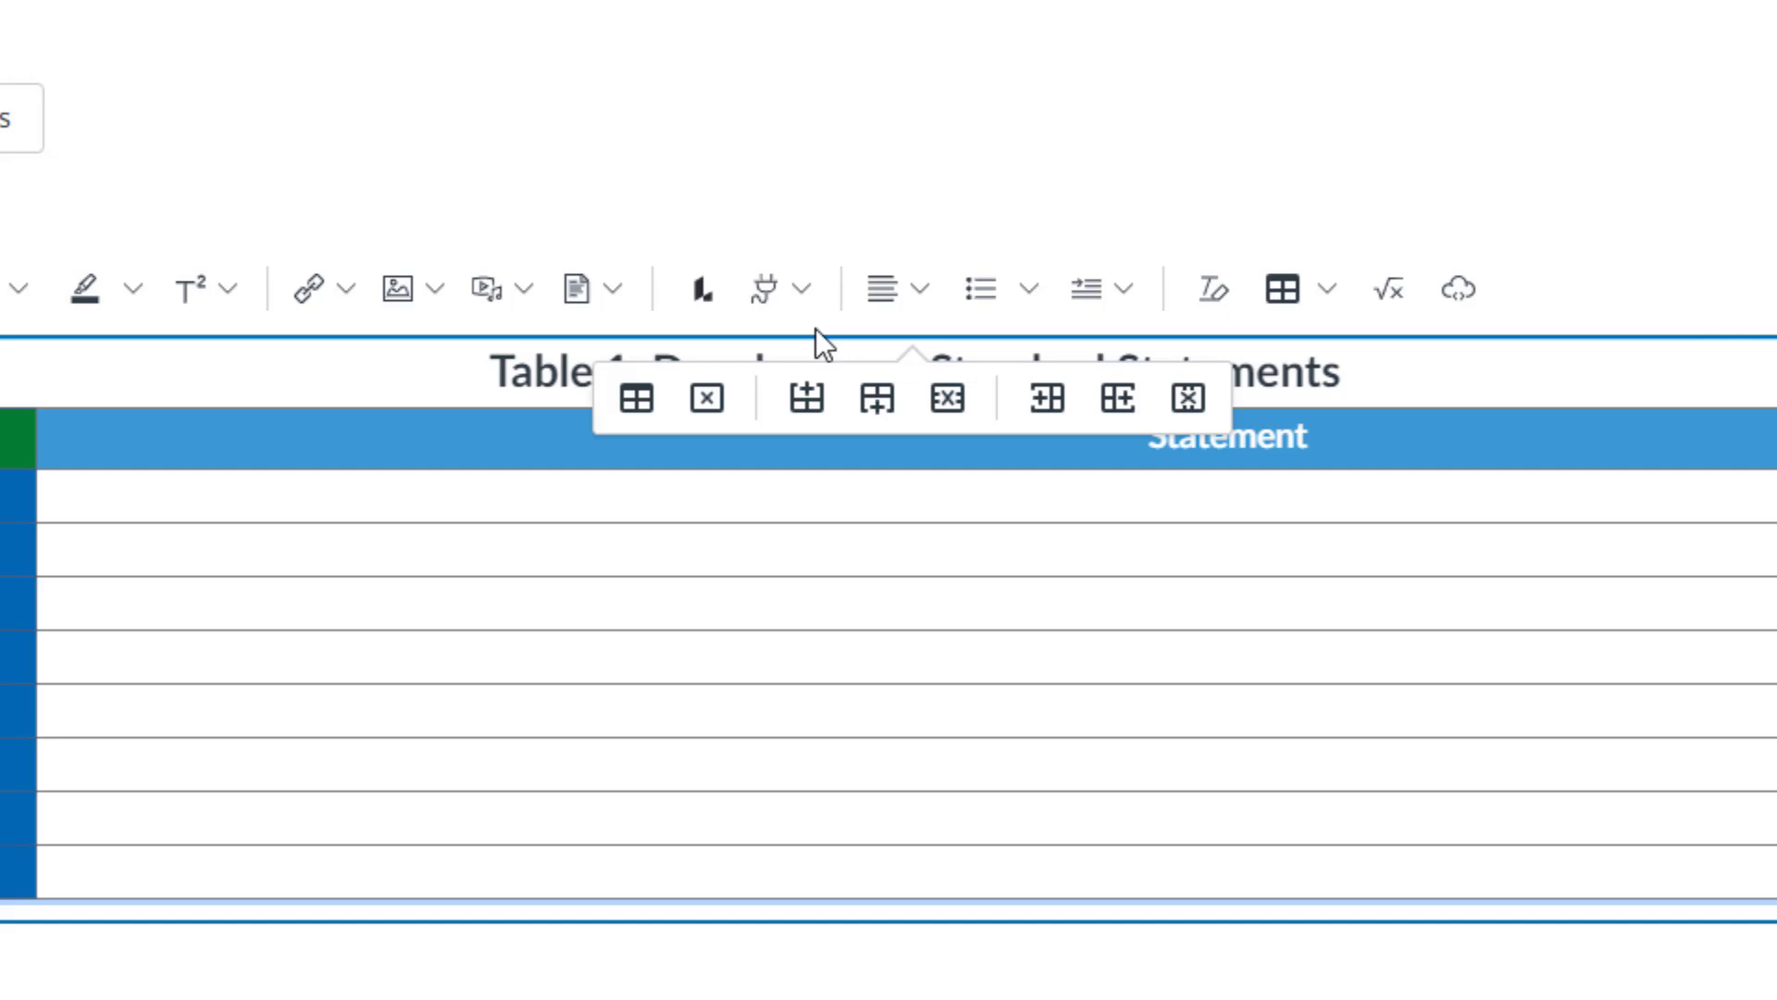
- Change the selected rows' height from 29px to 80px in Row properties
{"action": "left_click", "coordinate": [1296, 286]}
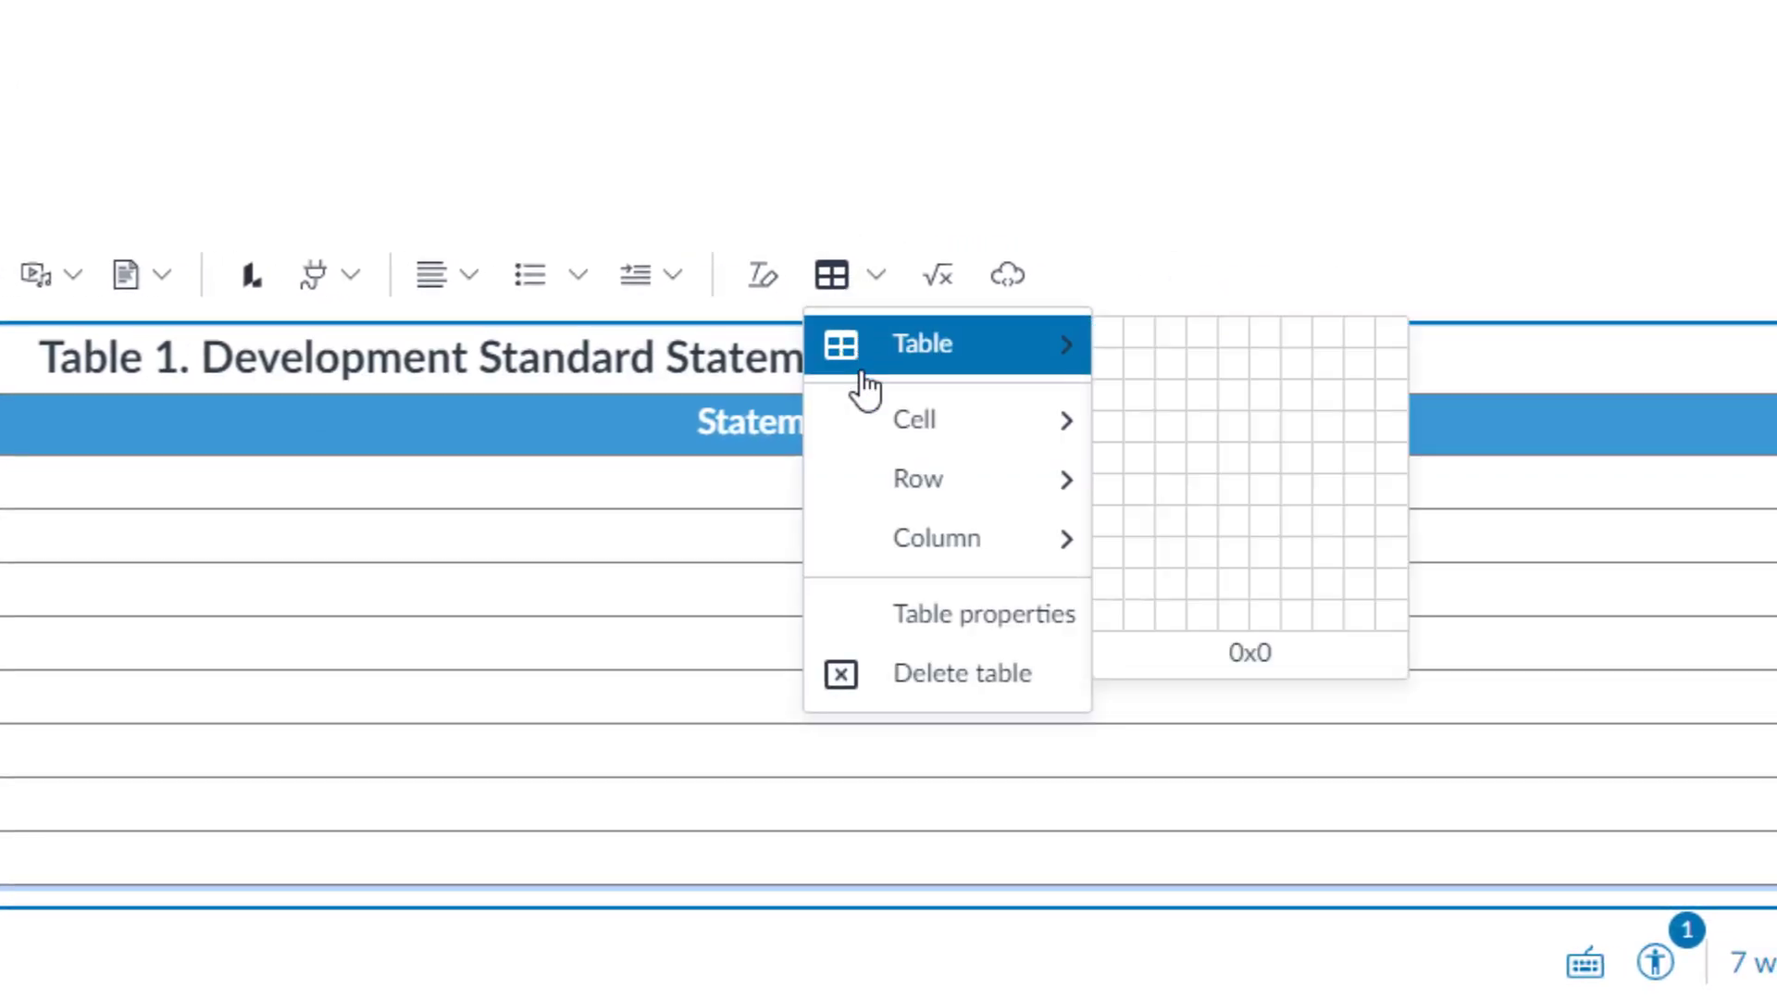
{"action": "mouse_move", "coordinate": [903, 491]}
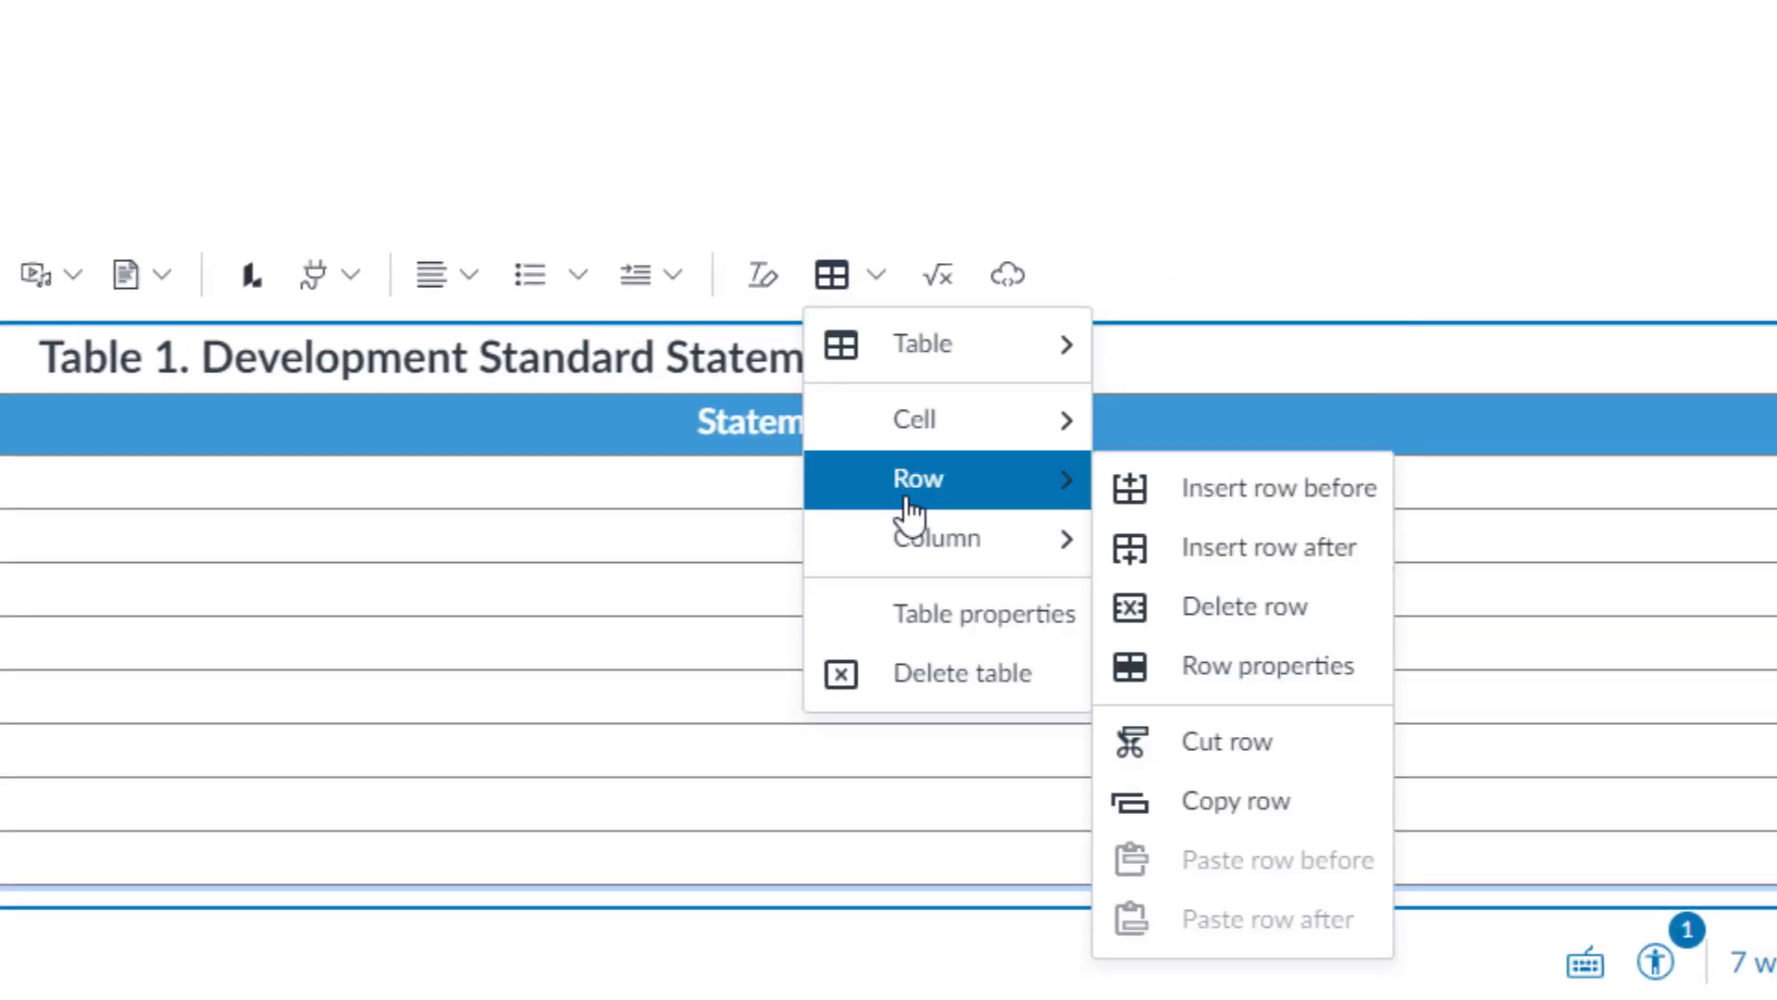
{"action": "left_click", "coordinate": [1198, 667]}
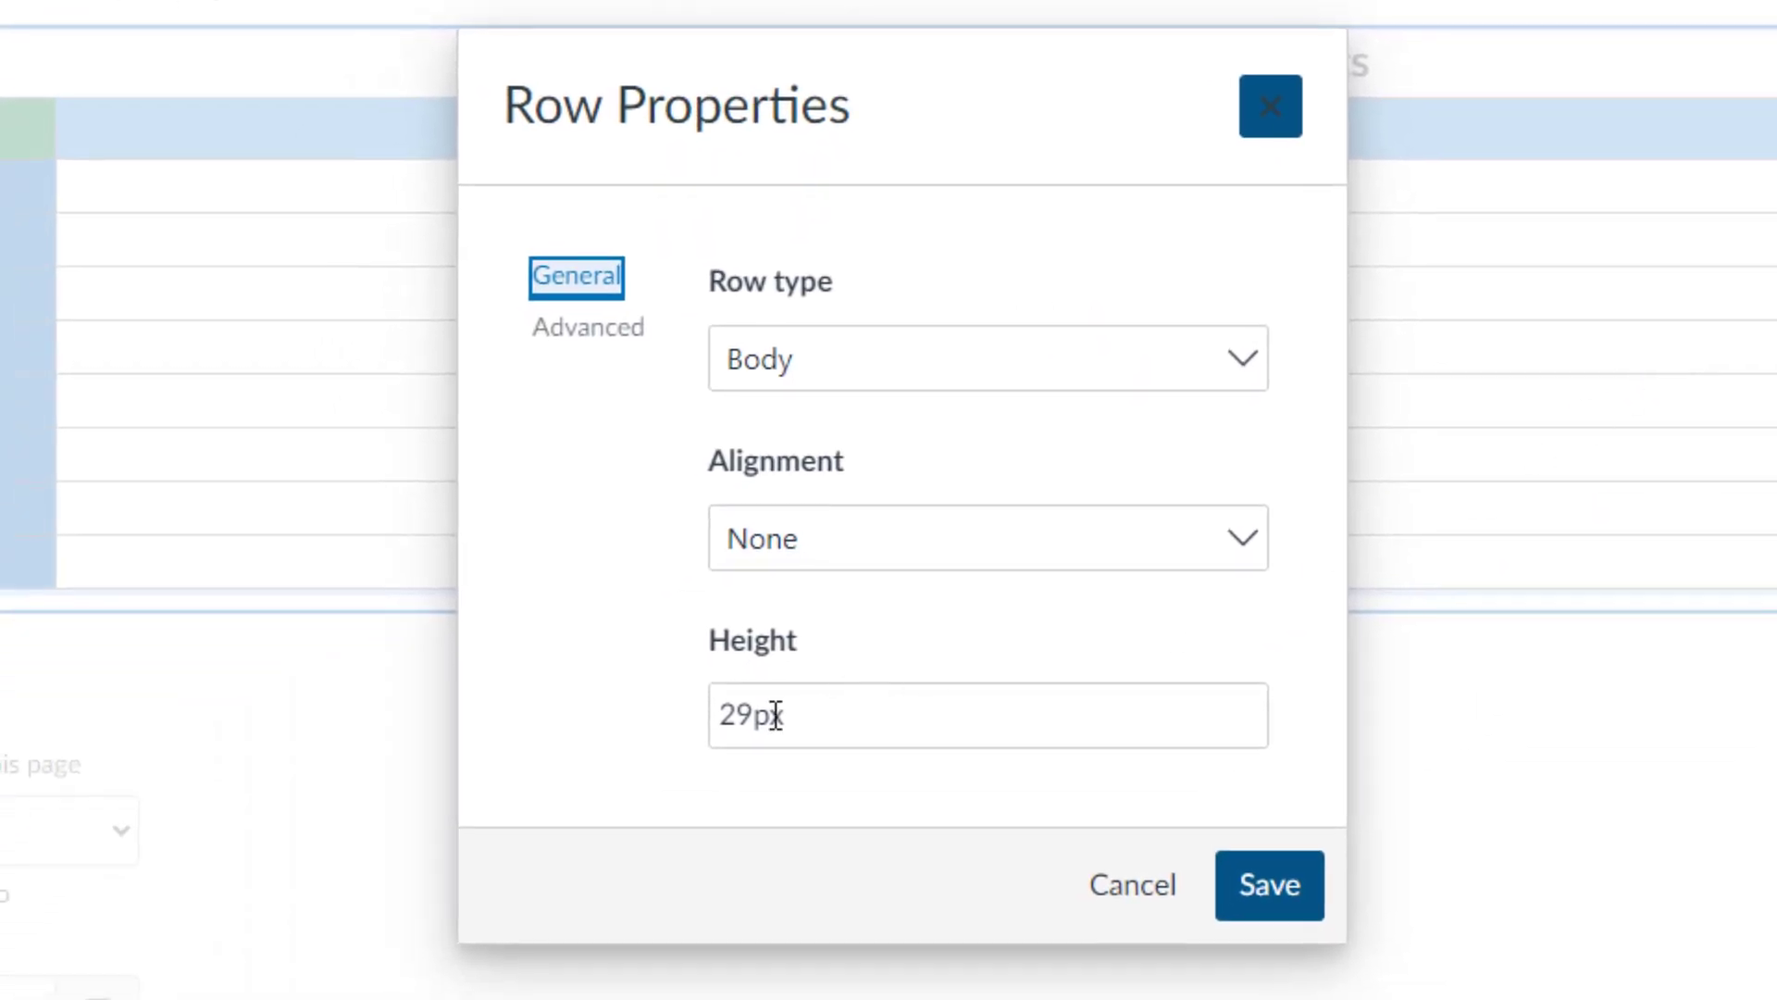
{"action": "left_click_drag", "start_coordinate": [752, 714], "coordinate": [663, 719]}
{"action": "type", "text": "80"}
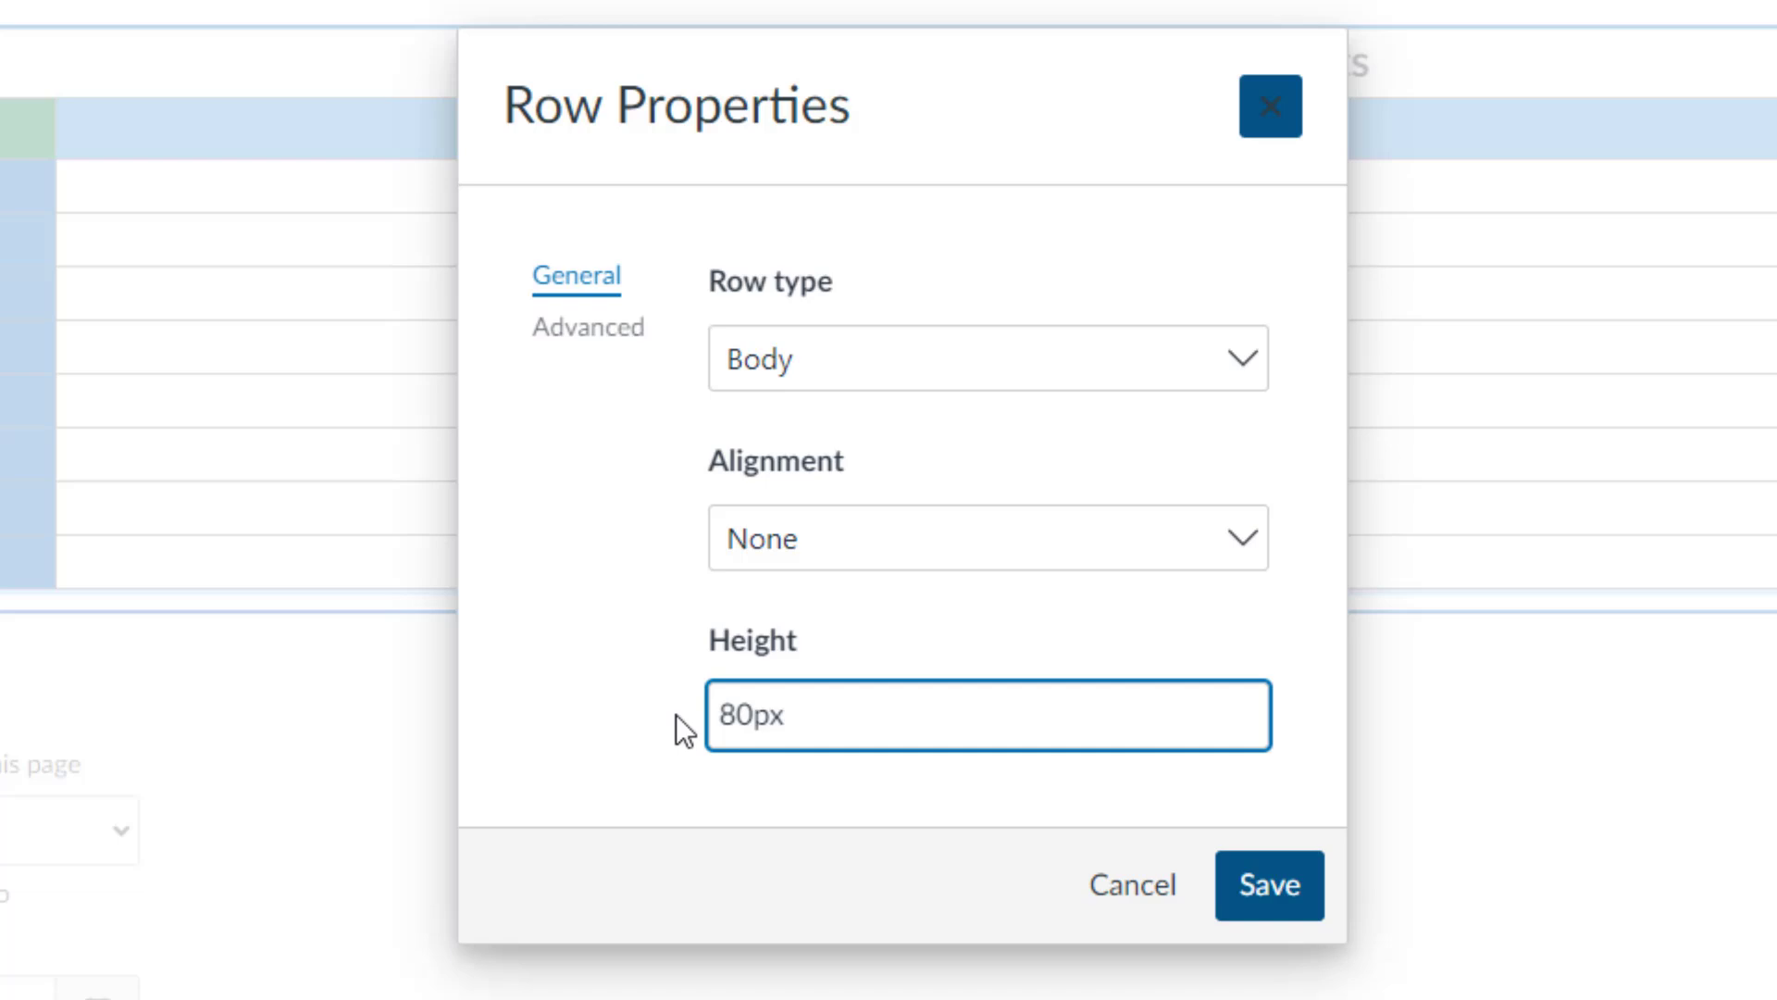
{"action": "left_click", "coordinate": [1301, 897]}
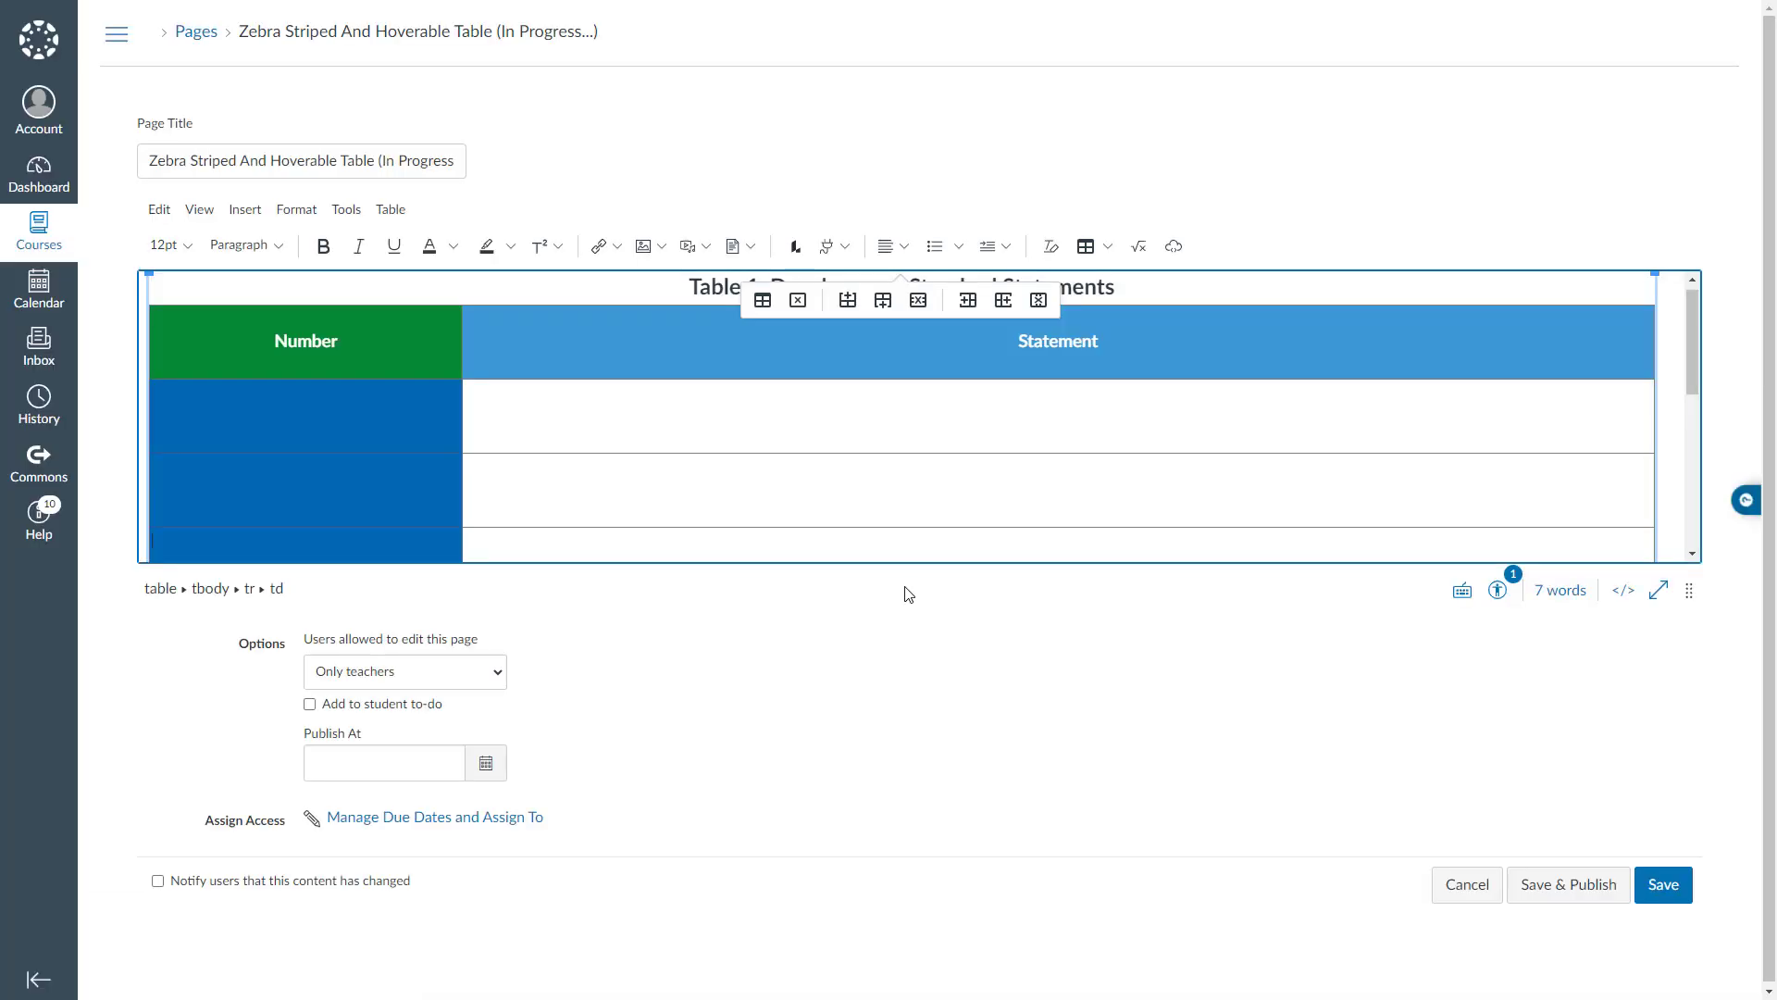
- Fill the Number column with the labels Standard 1 through Standard 8
{"action": "left_click", "coordinate": [292, 427]}
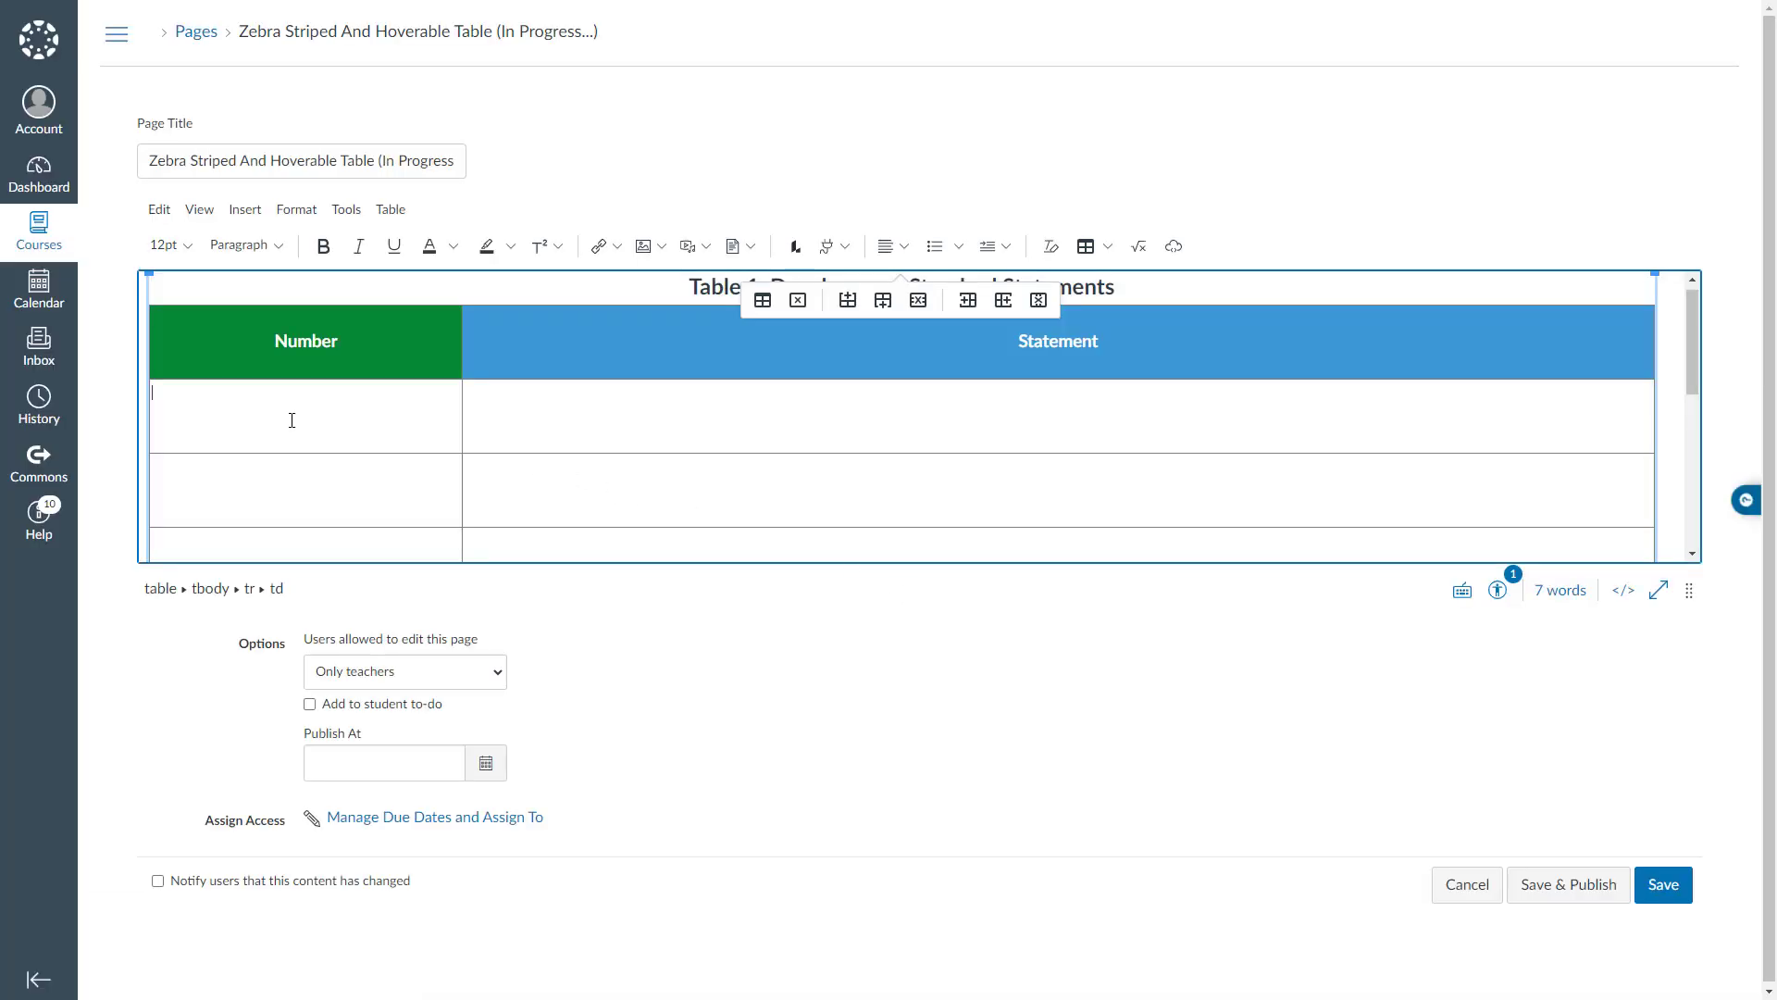
{"action": "type", "text": "Standard 1"}
{"action": "left_click_drag", "start_coordinate": [292, 419], "coordinate": [150, 419]}
{"action": "key", "text": "ctrl+c"}
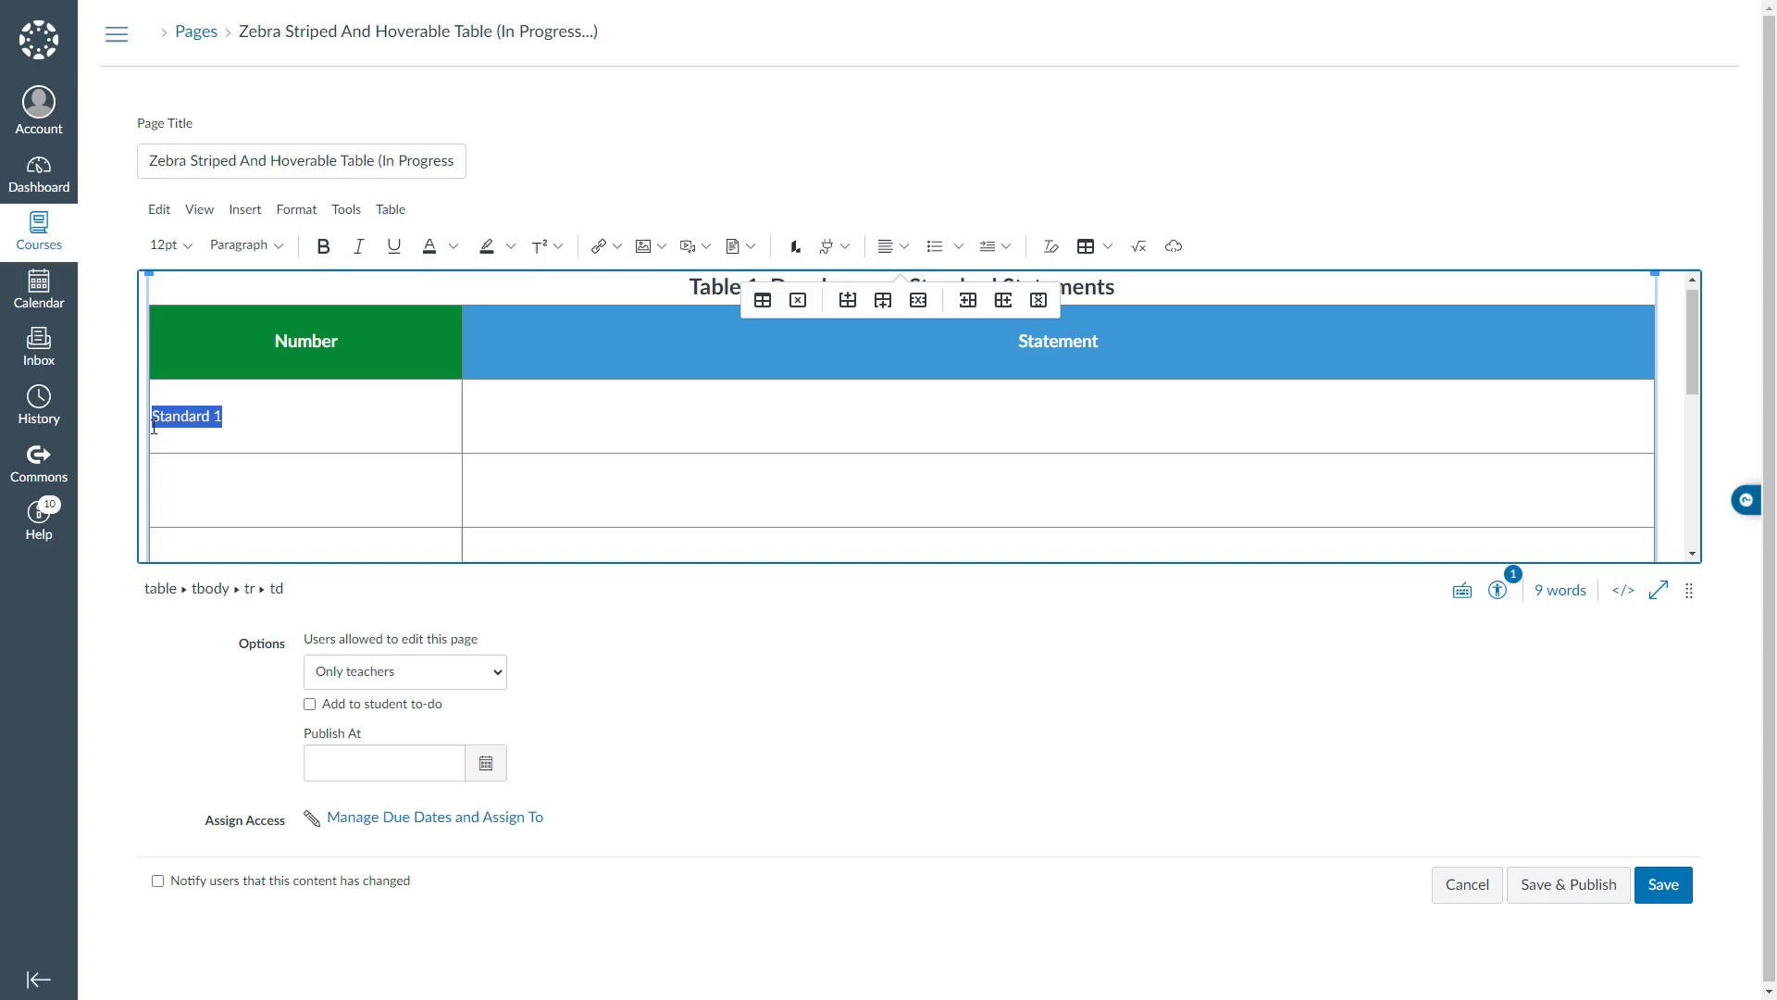
{"action": "left_click", "coordinate": [204, 502]}
{"action": "key", "text": "ctrl+v"}
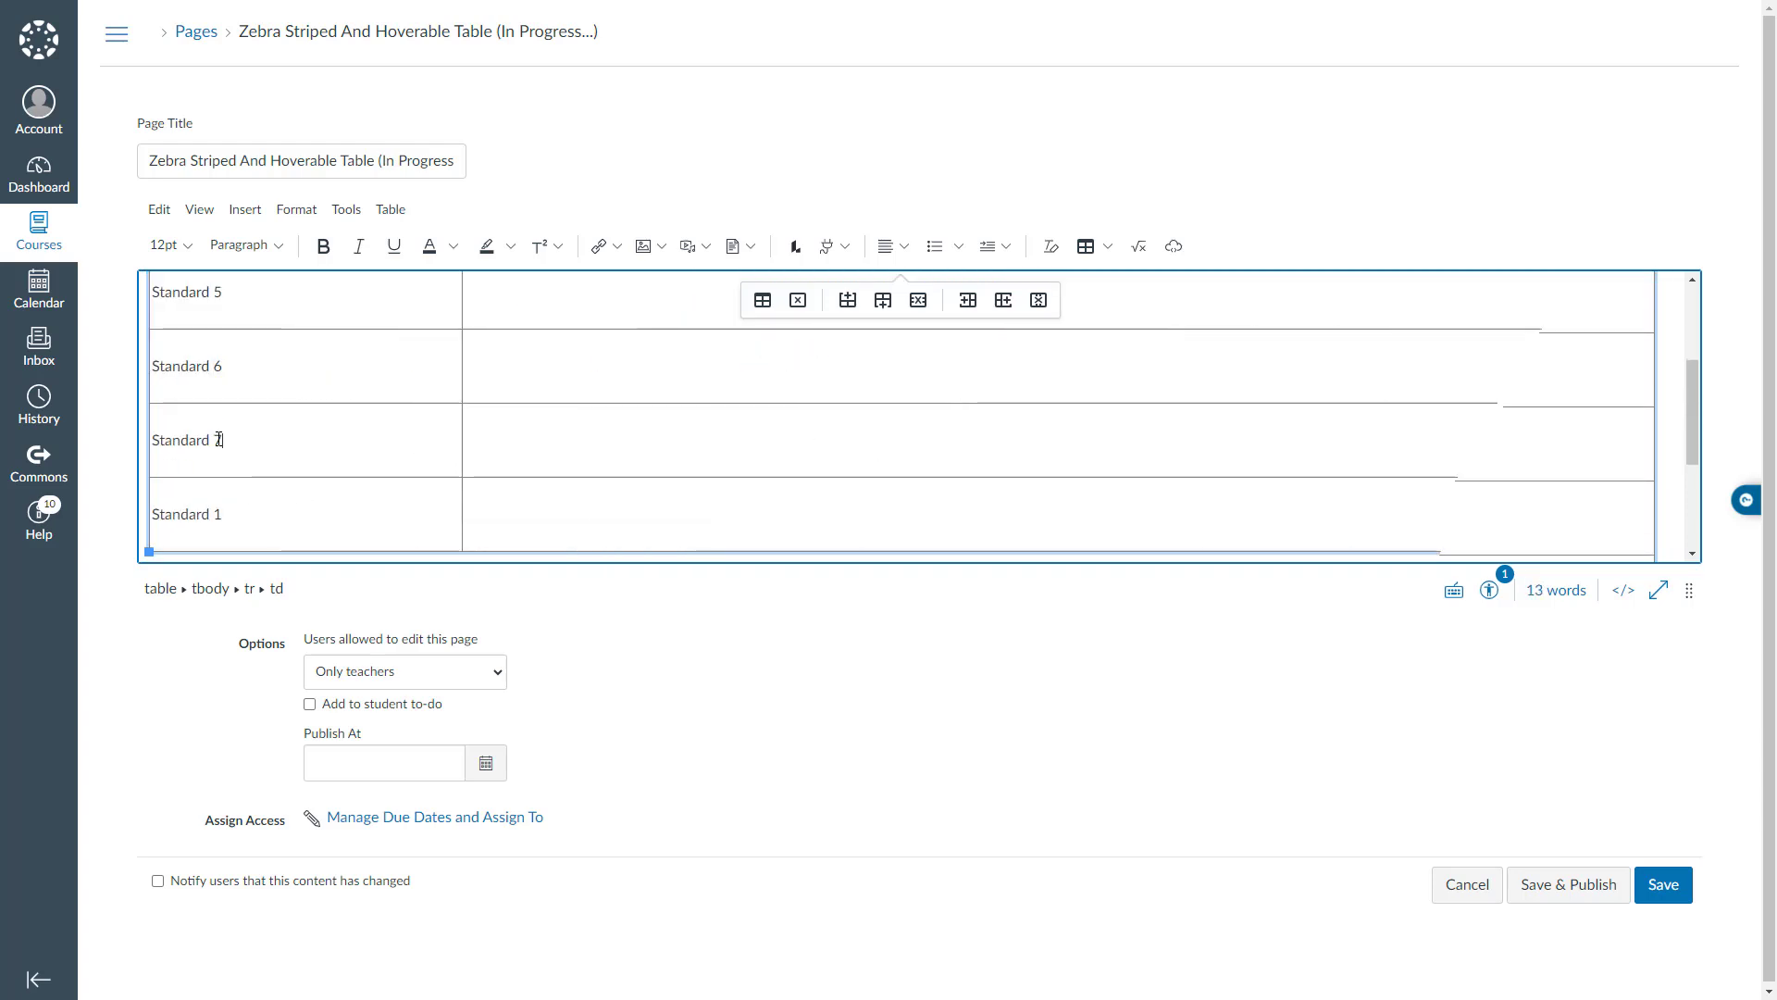
{"action": "double_click", "coordinate": [219, 514]}
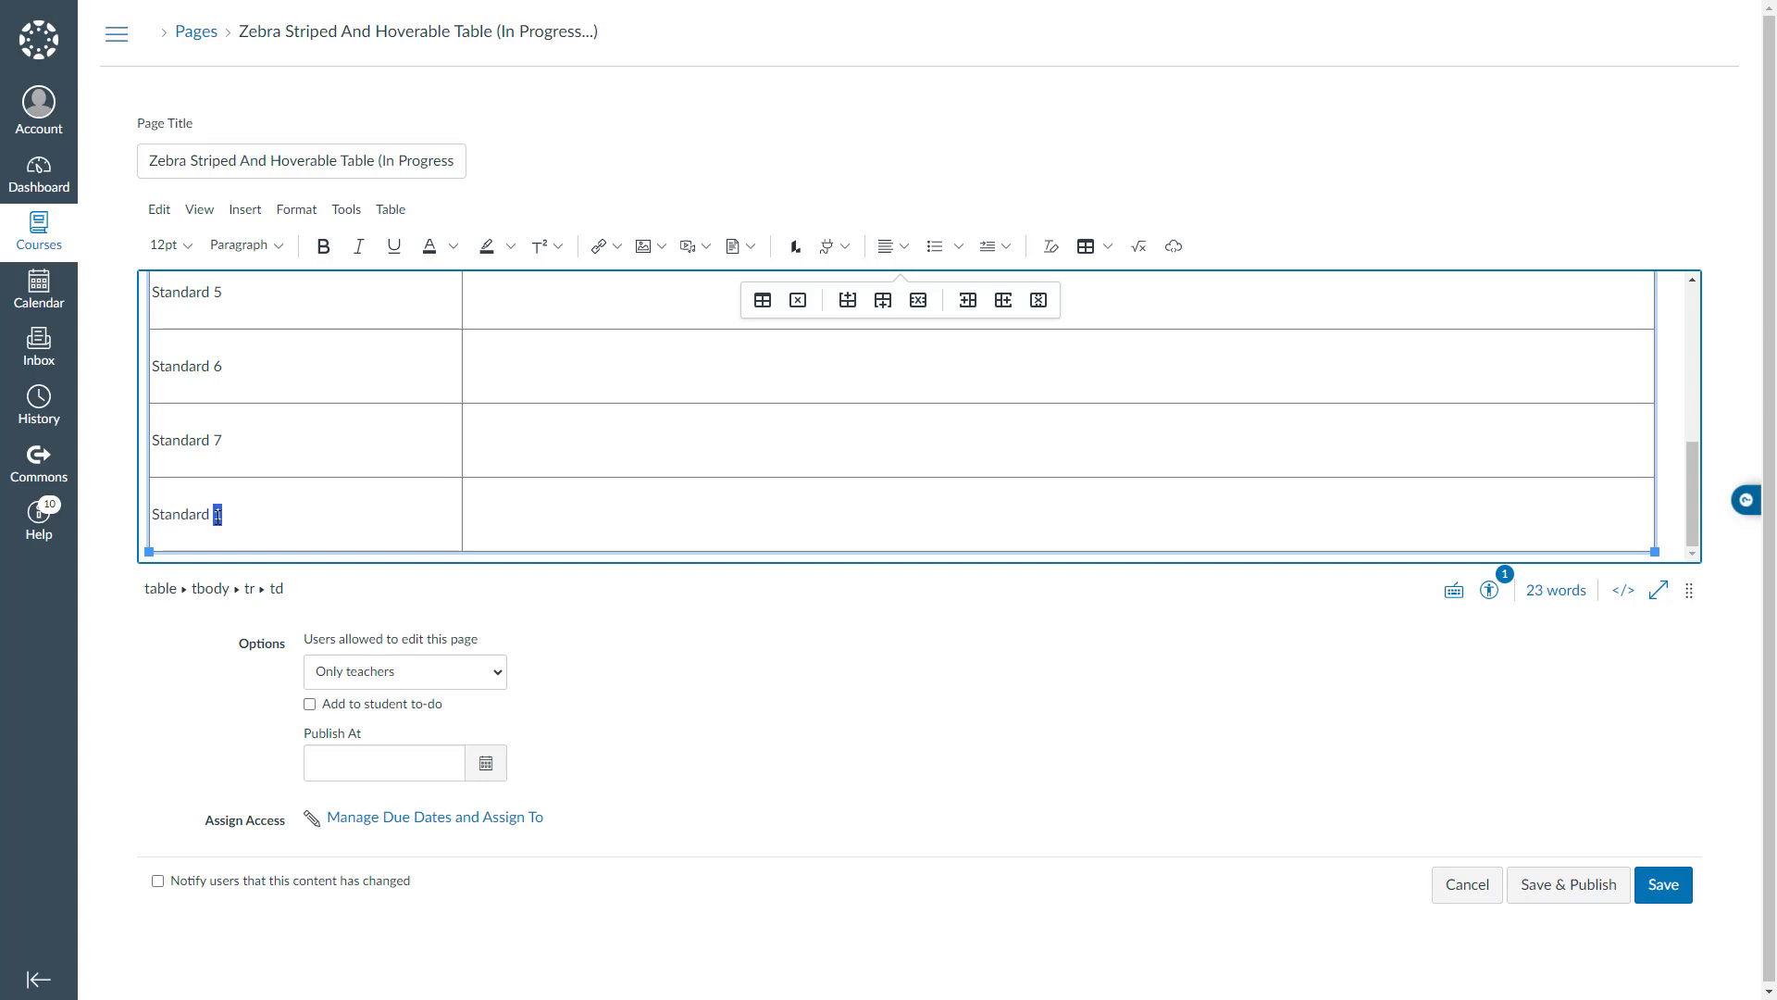
{"action": "type", "text": "8"}
- Paste the Lorem ipsum sentence into each Statement cell
{"action": "scroll", "coordinate": [298, 504], "scroll_direction": "up", "scroll_amount": 5}
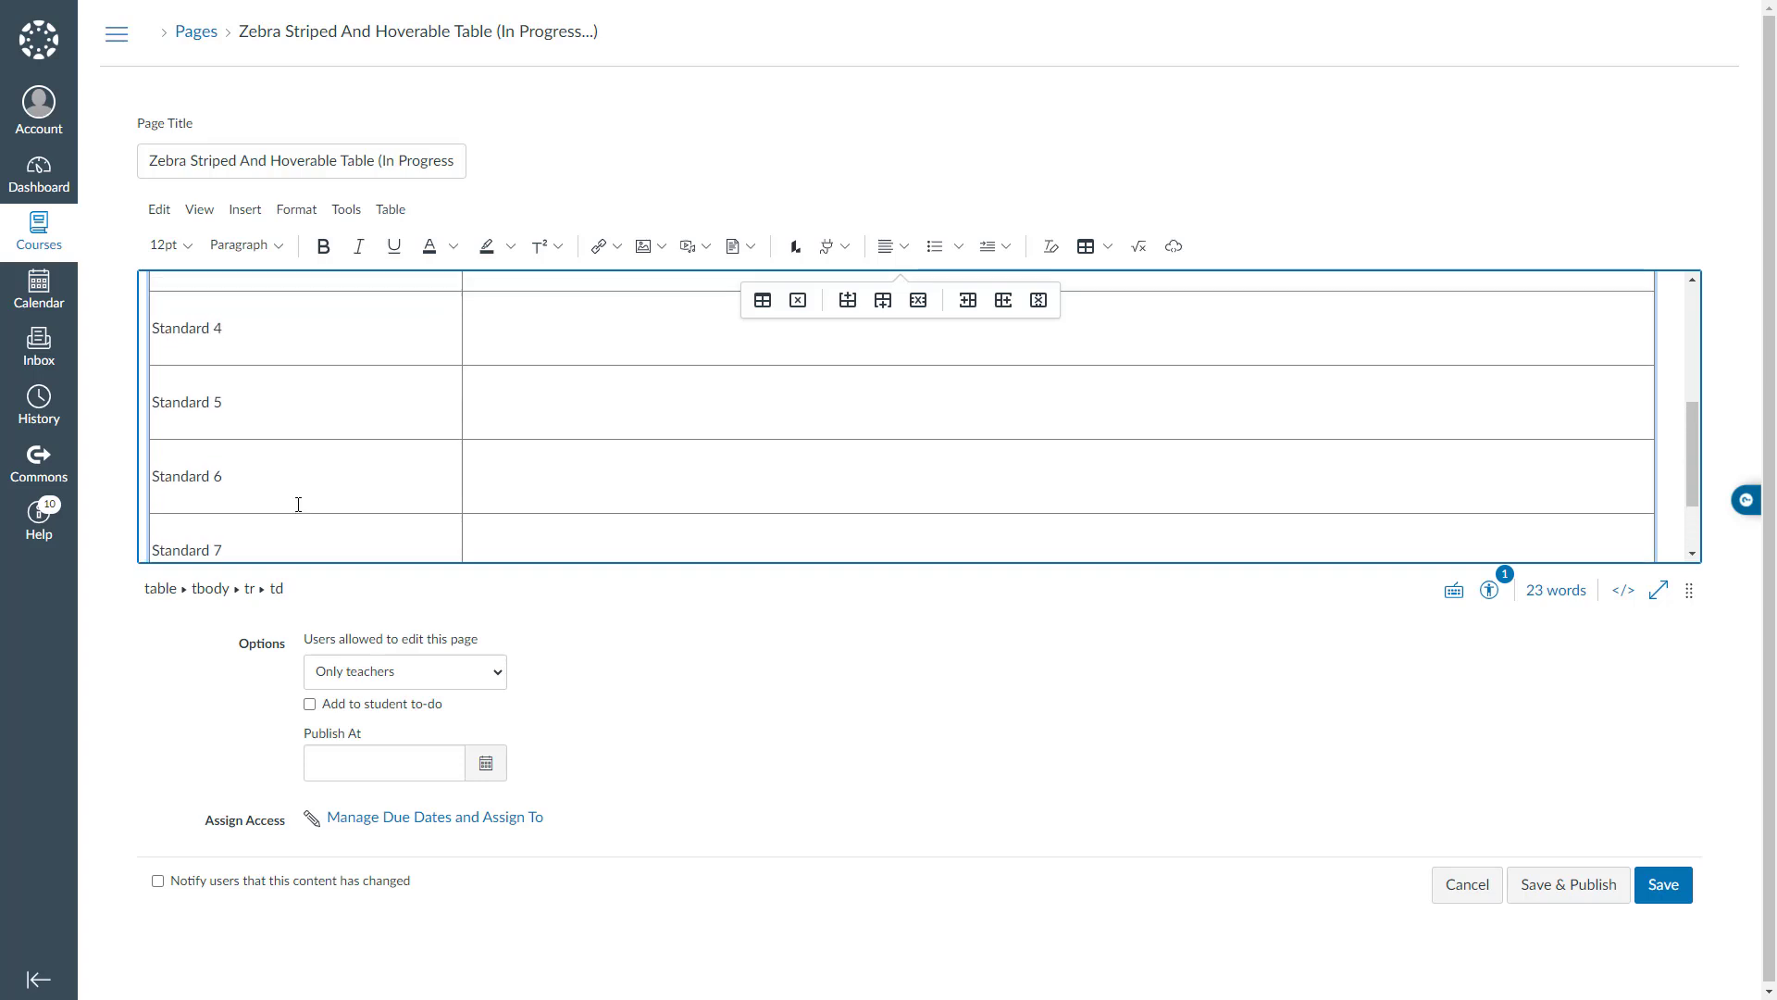
{"action": "left_click", "coordinate": [507, 411]}
{"action": "type", "text": "Lorem ipsum dolor sit amet, consectetur adipiscing elit. Aliquam gravida, lorem non pretium vehicula, felis nibh aliquam velit, at commodo tellus dolor et erat."}
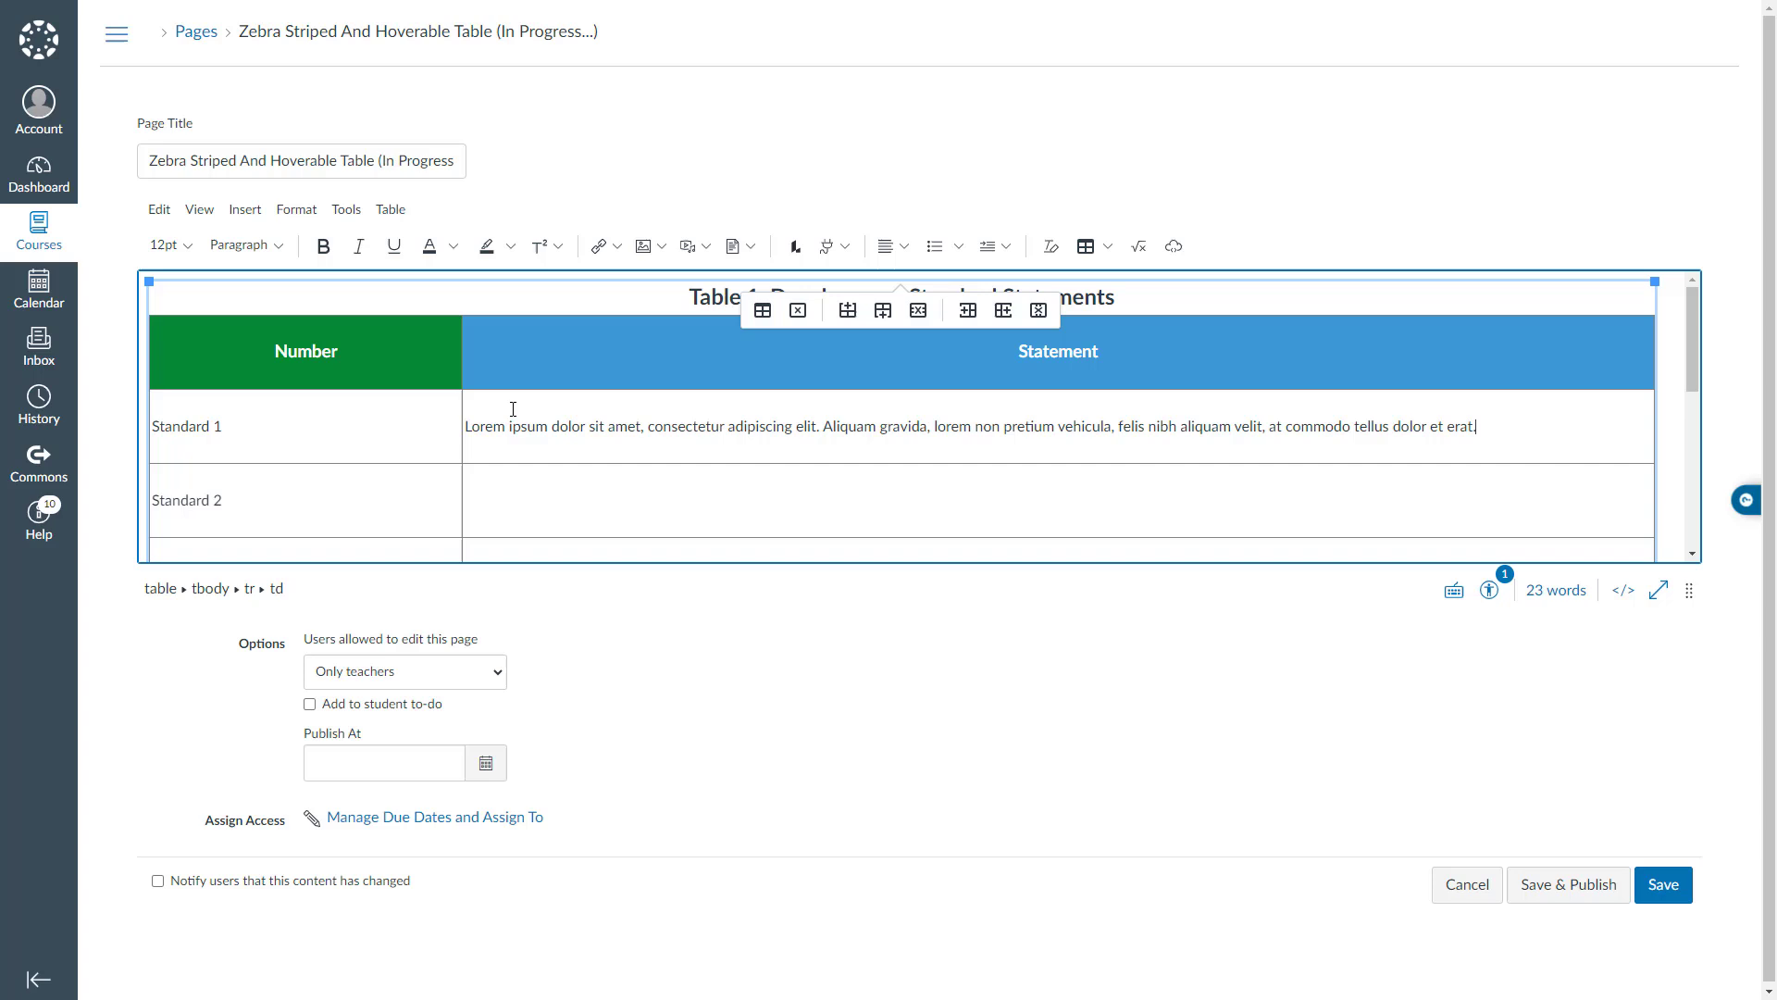
{"action": "left_click", "coordinate": [516, 497]}
{"action": "key", "text": "ctrl+v"}
{"action": "key", "text": "Down"}
{"action": "key", "text": "ctrl+v"}
{"action": "key", "text": "Down"}
{"action": "key", "text": "ctrl+v"}
{"action": "key", "text": "Down"}
{"action": "key", "text": "ctrl+v"}
{"action": "key", "text": "Down"}
{"action": "key", "text": "ctrl+v"}
{"action": "key", "text": "Down"}
{"action": "key", "text": "ctrl+v"}
{"action": "key", "text": "Down"}
{"action": "key", "text": "ctrl+v"}
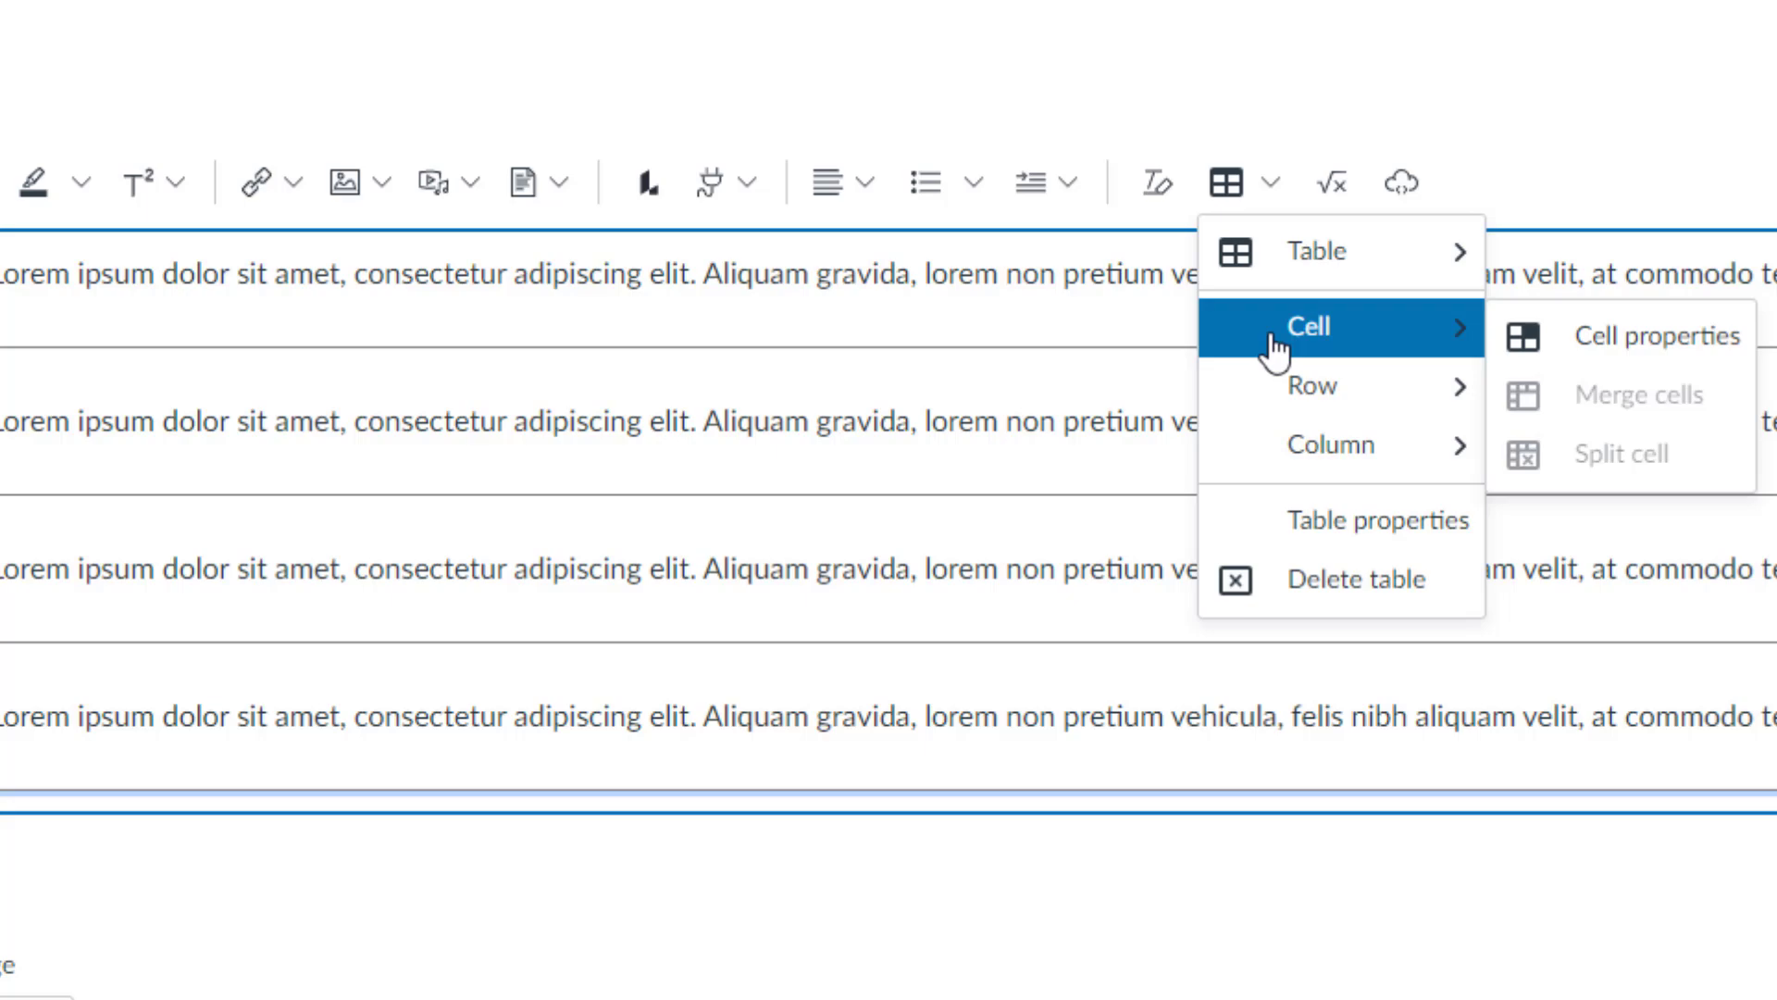
- Set the table to 75% width, center alignment, cell spacing 5 and cell padding 5
{"action": "left_click", "coordinate": [1296, 526]}
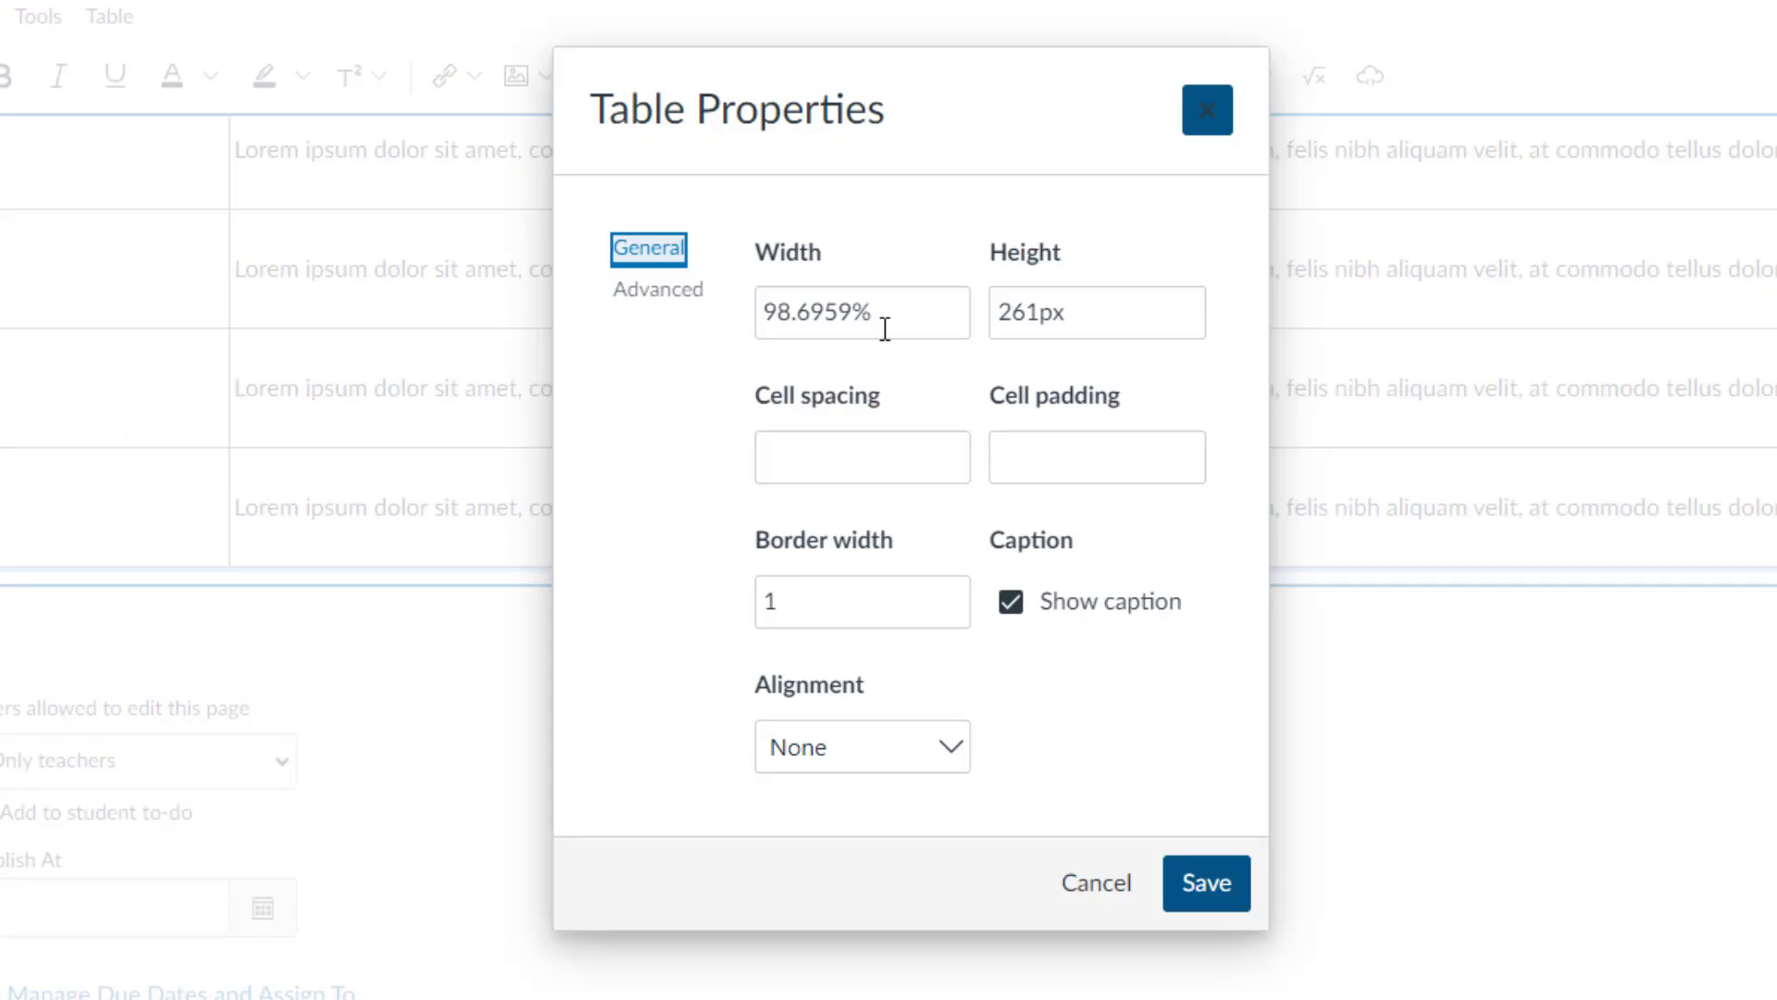
{"action": "left_click_drag", "start_coordinate": [854, 312], "coordinate": [697, 315]}
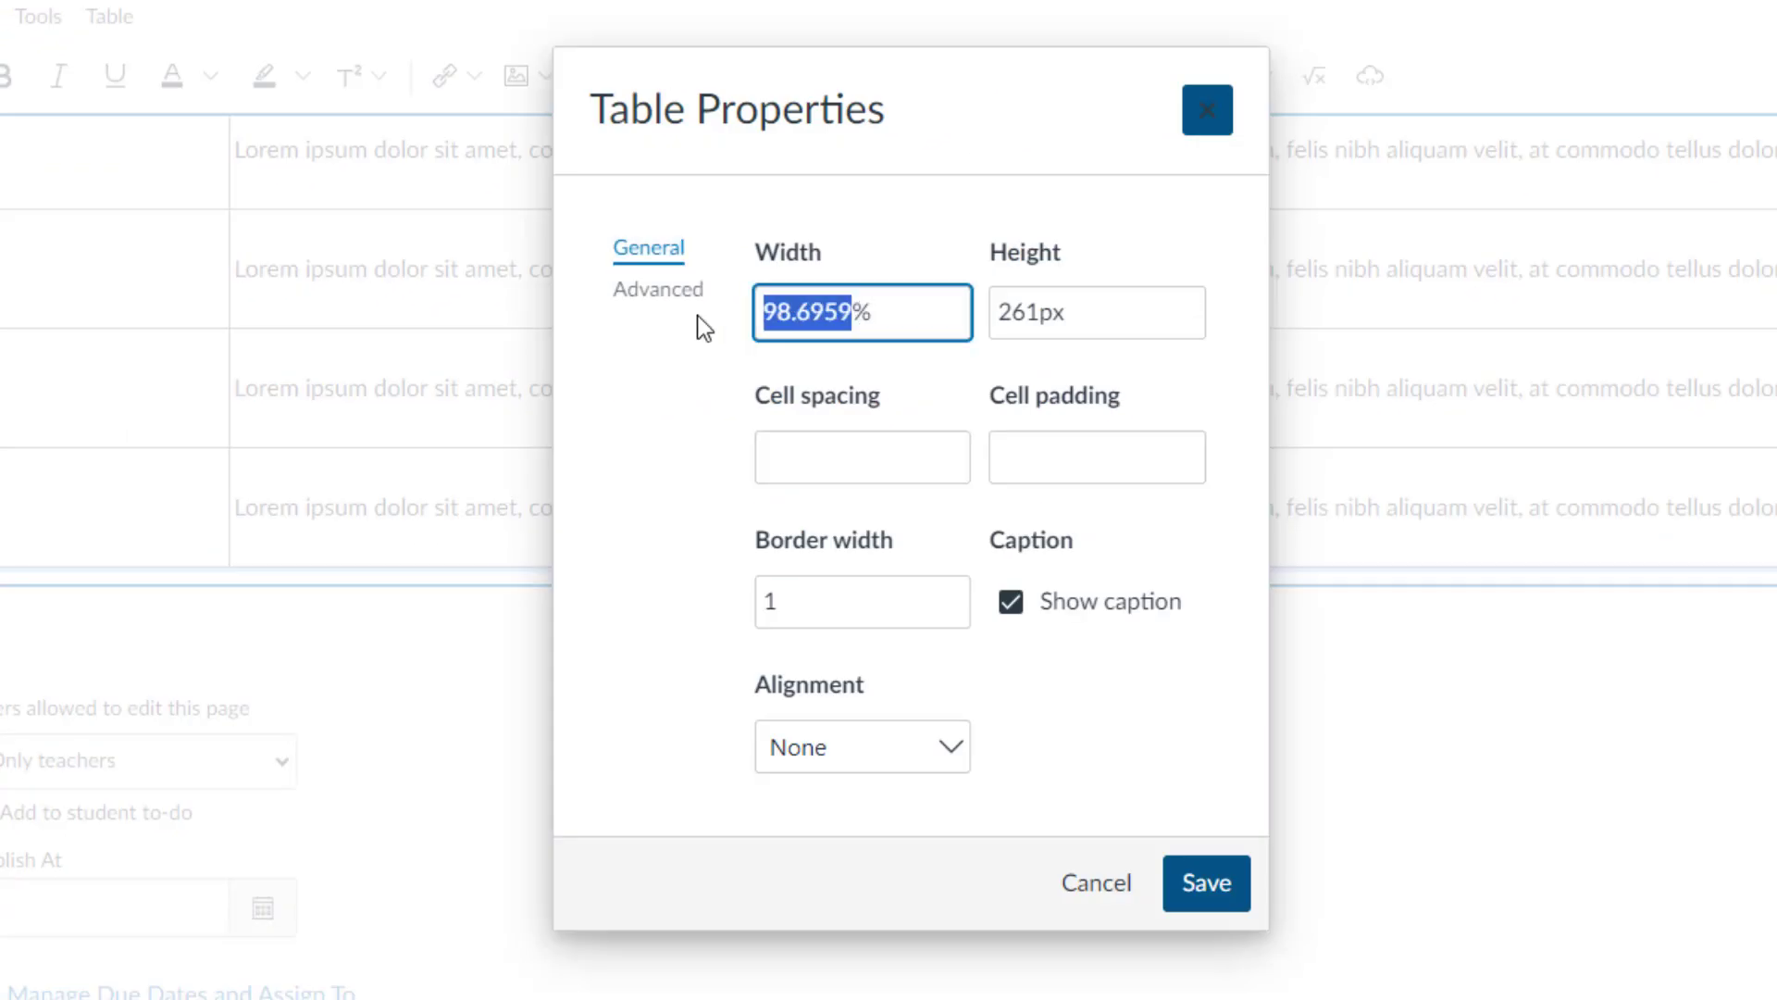
{"action": "type", "text": "75"}
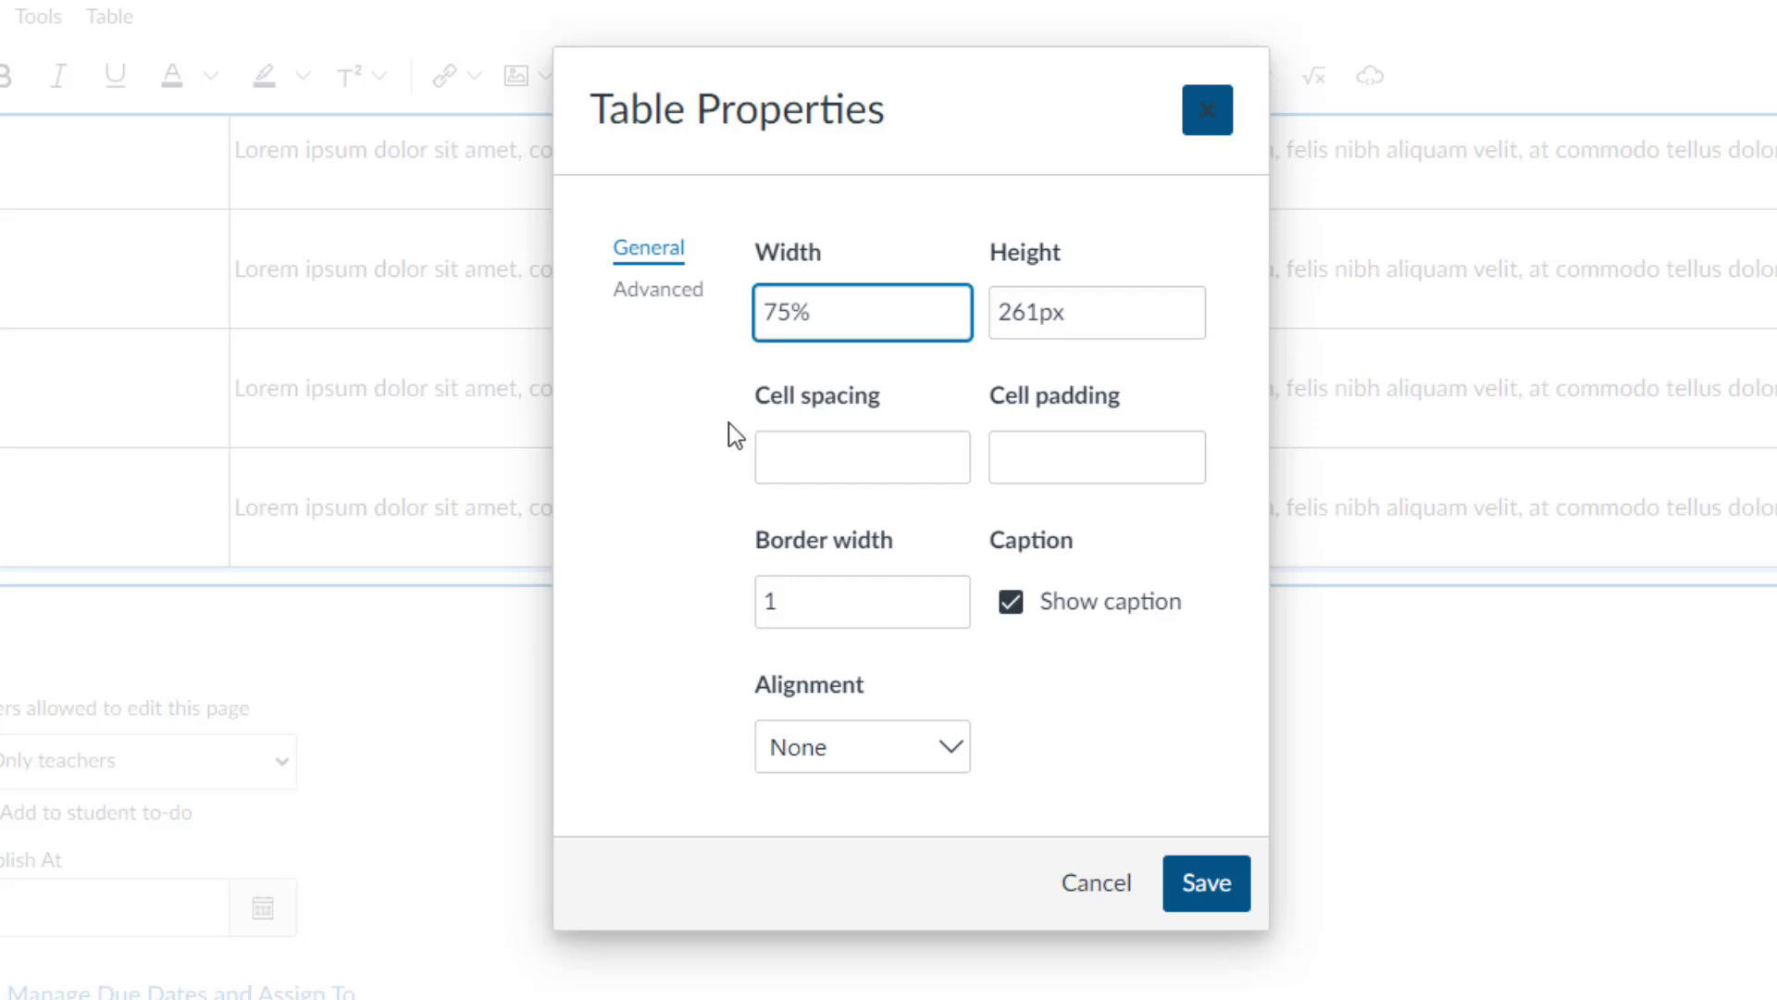
{"action": "left_click", "coordinate": [904, 748]}
{"action": "left_click", "coordinate": [881, 899]}
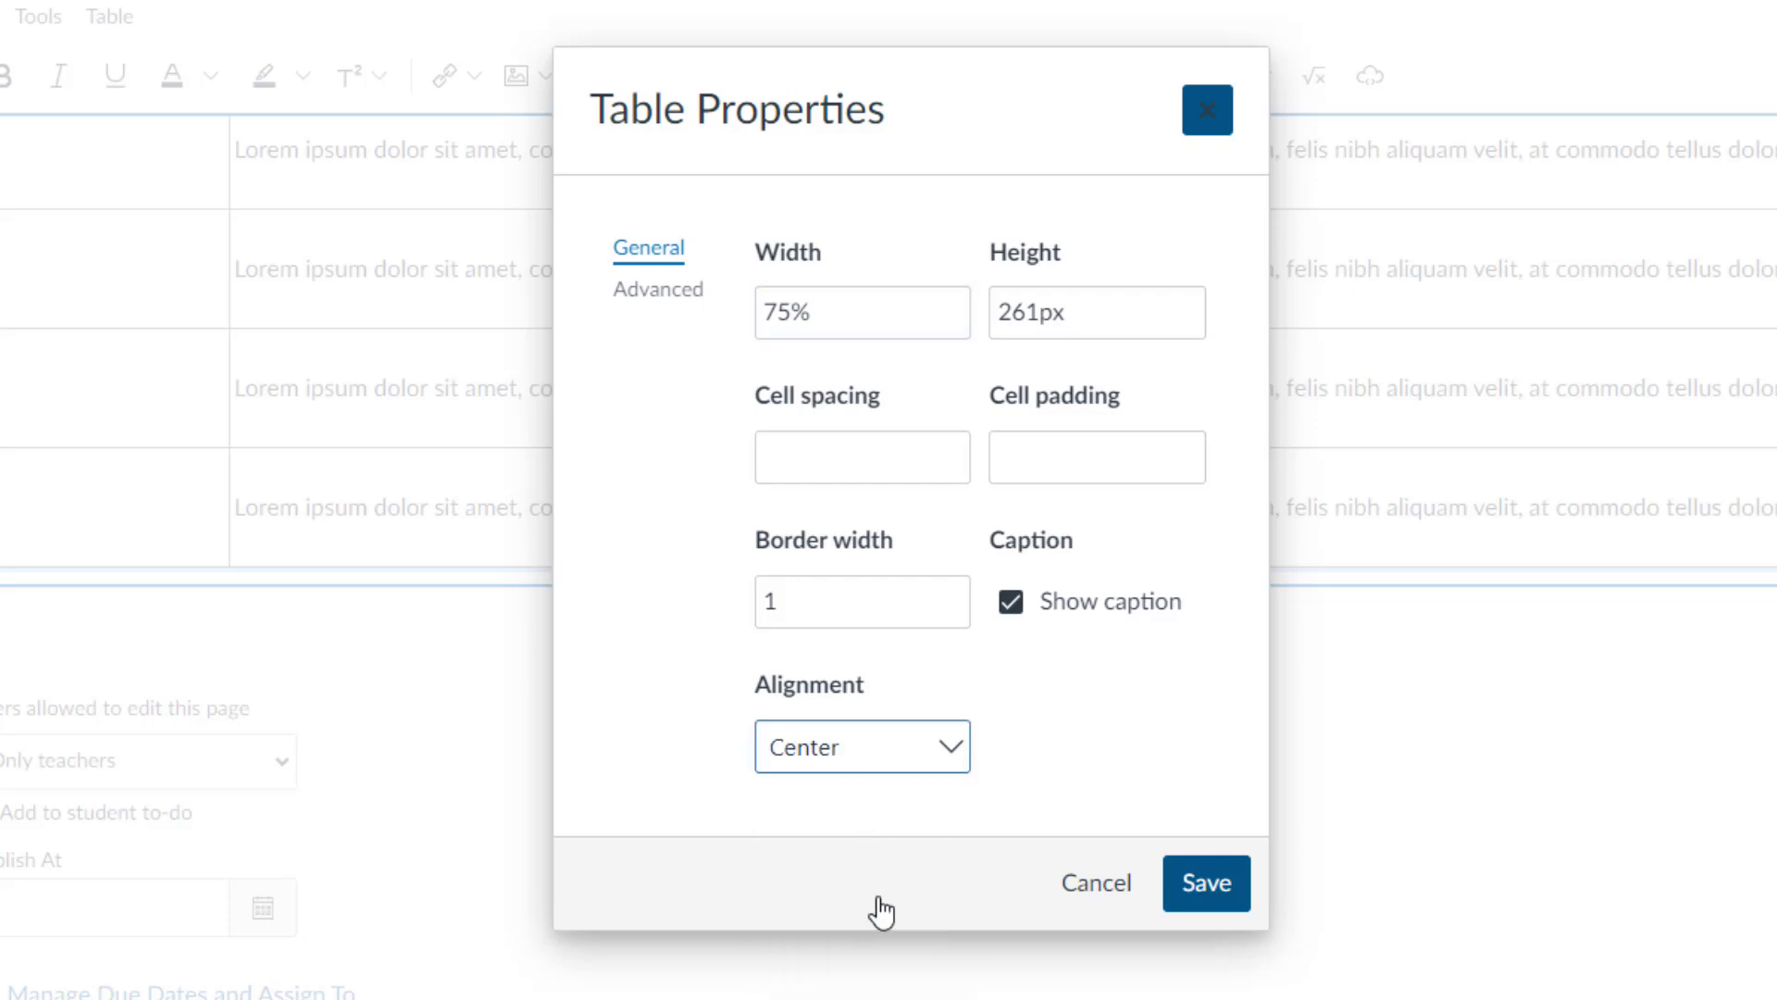
{"action": "left_click", "coordinate": [863, 452]}
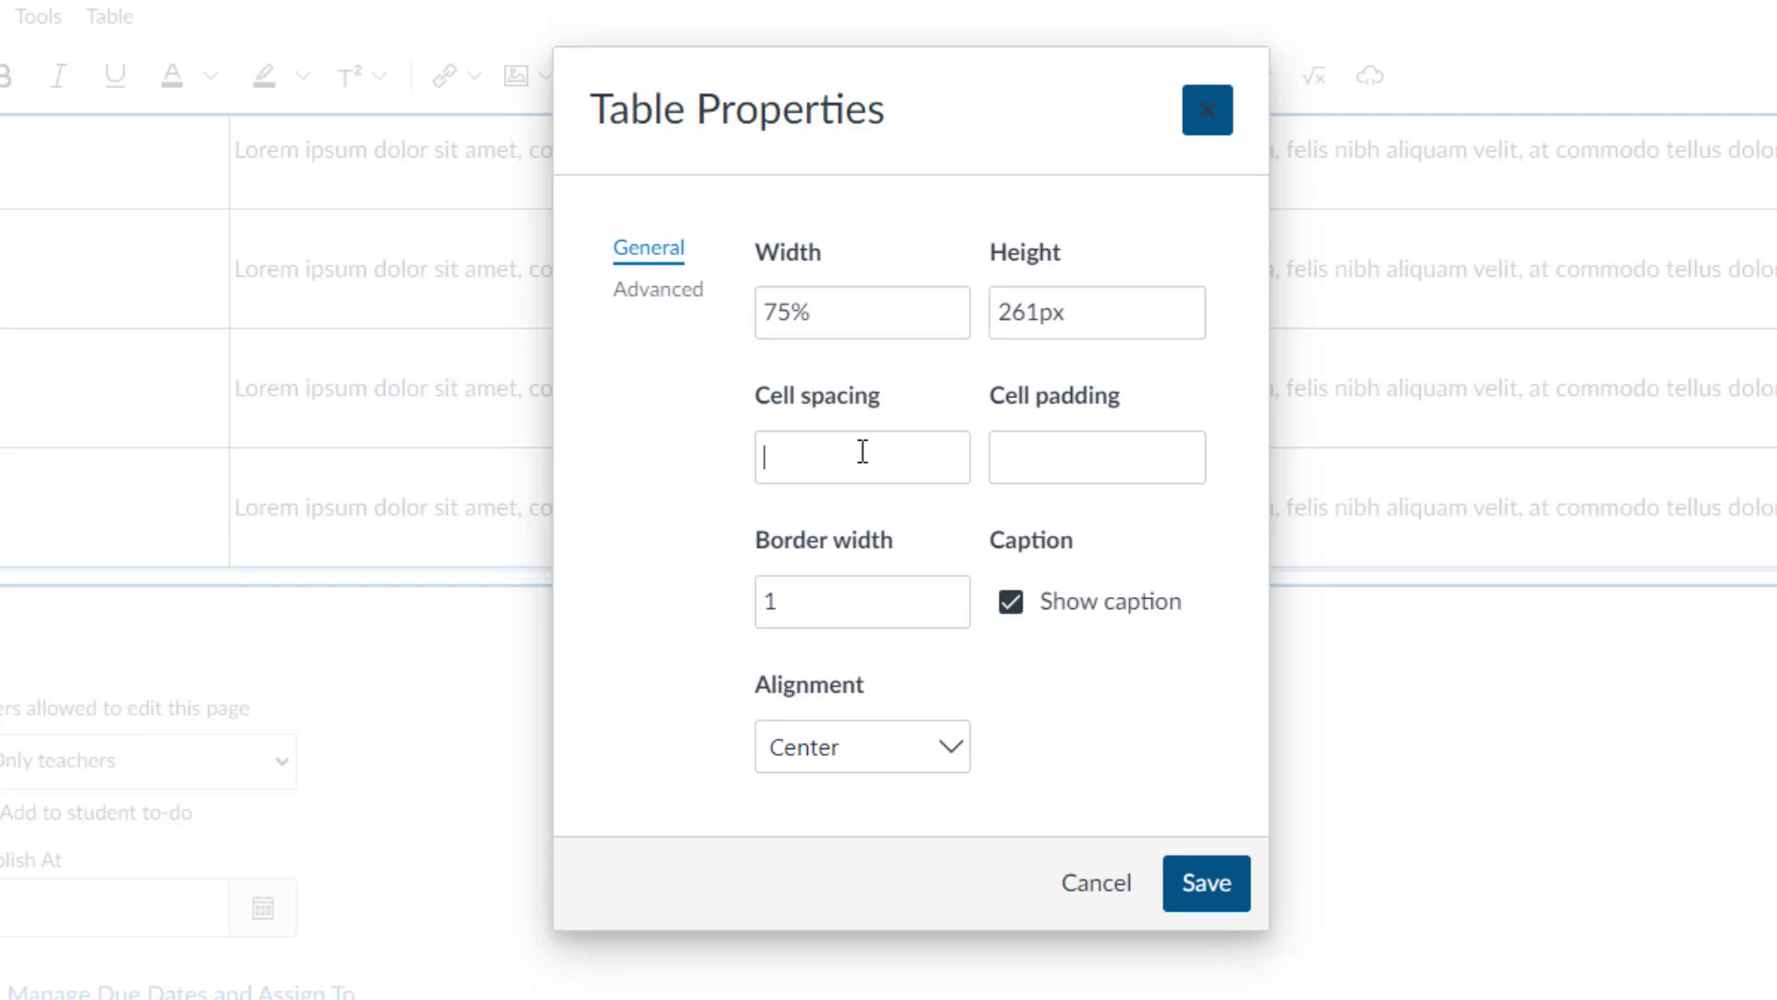
{"action": "type", "text": "5"}
{"action": "left_click", "coordinate": [1078, 464]}
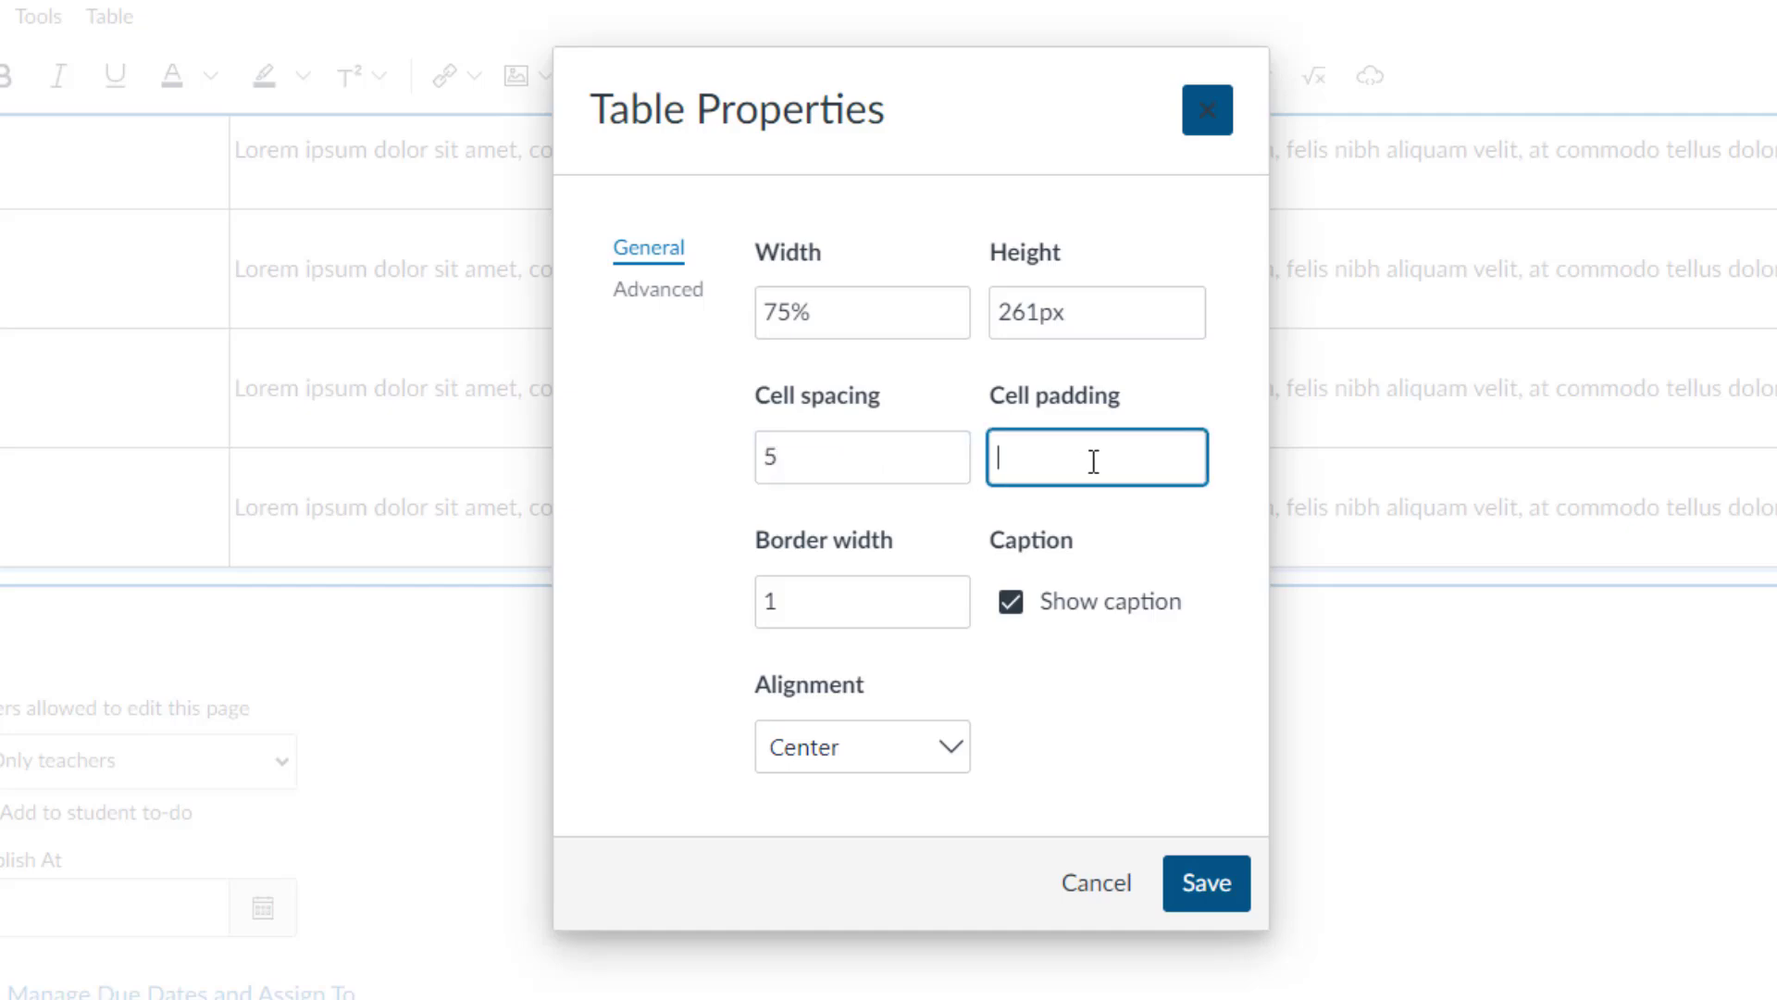
{"action": "type", "text": "5"}
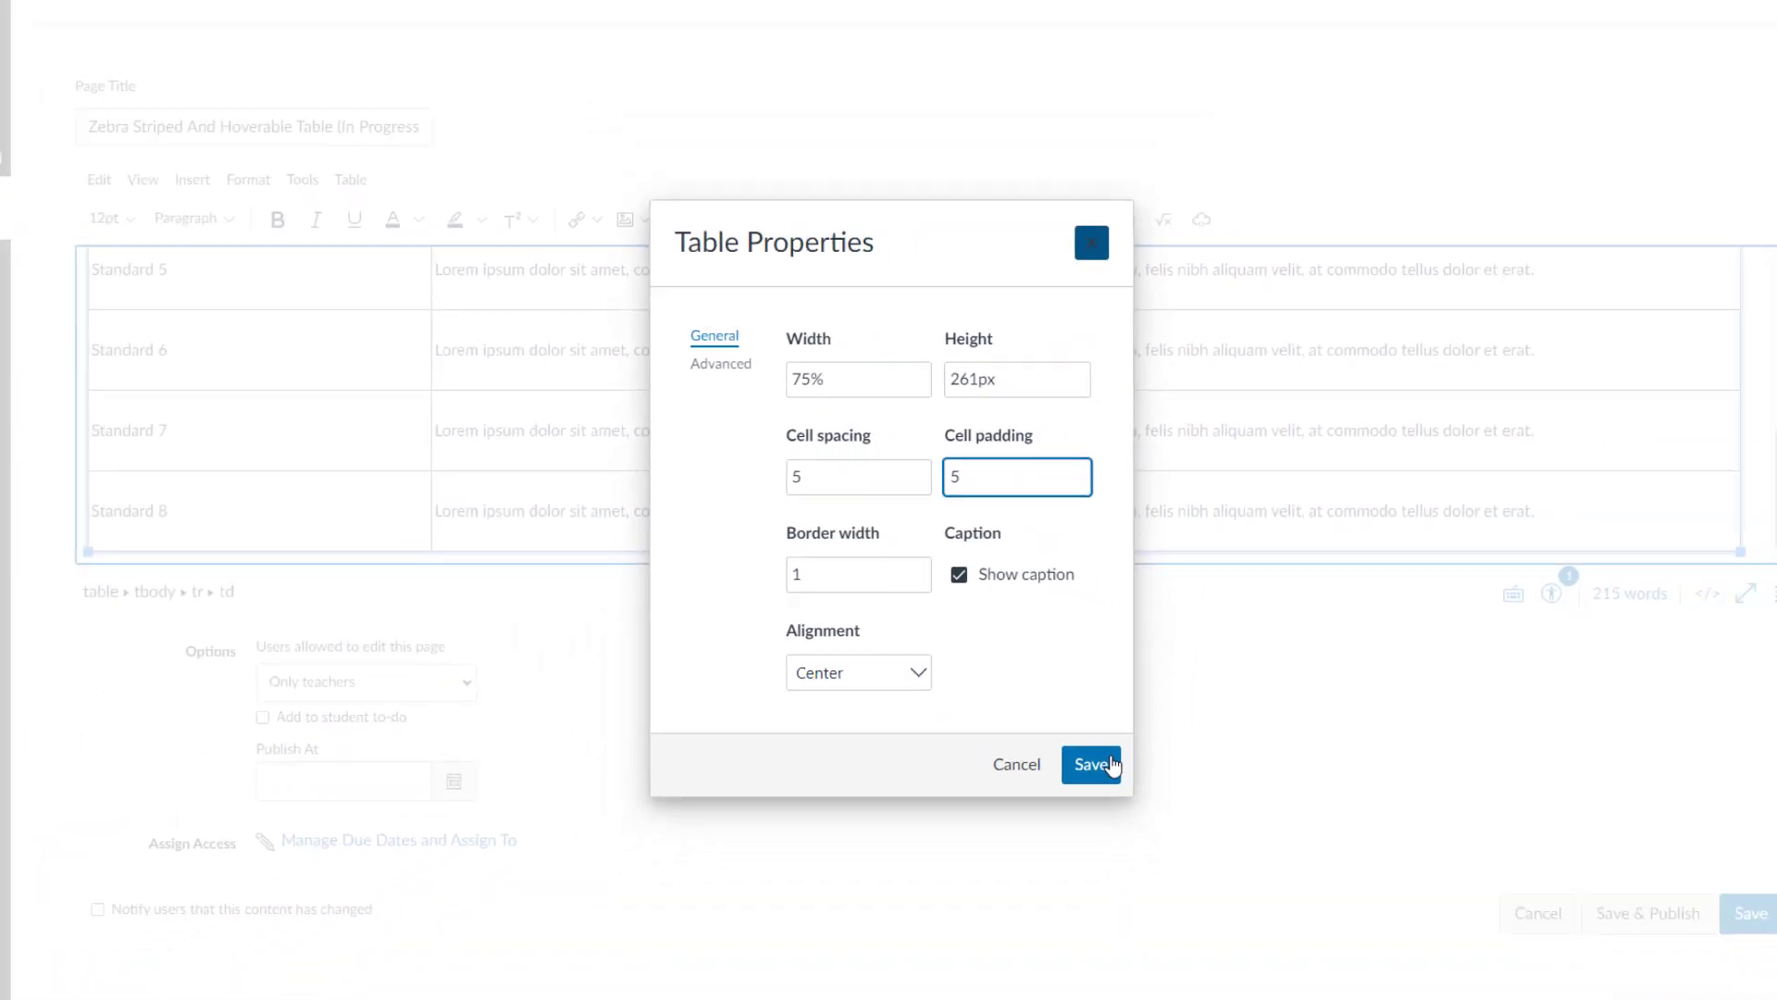
{"action": "left_click", "coordinate": [1109, 763]}
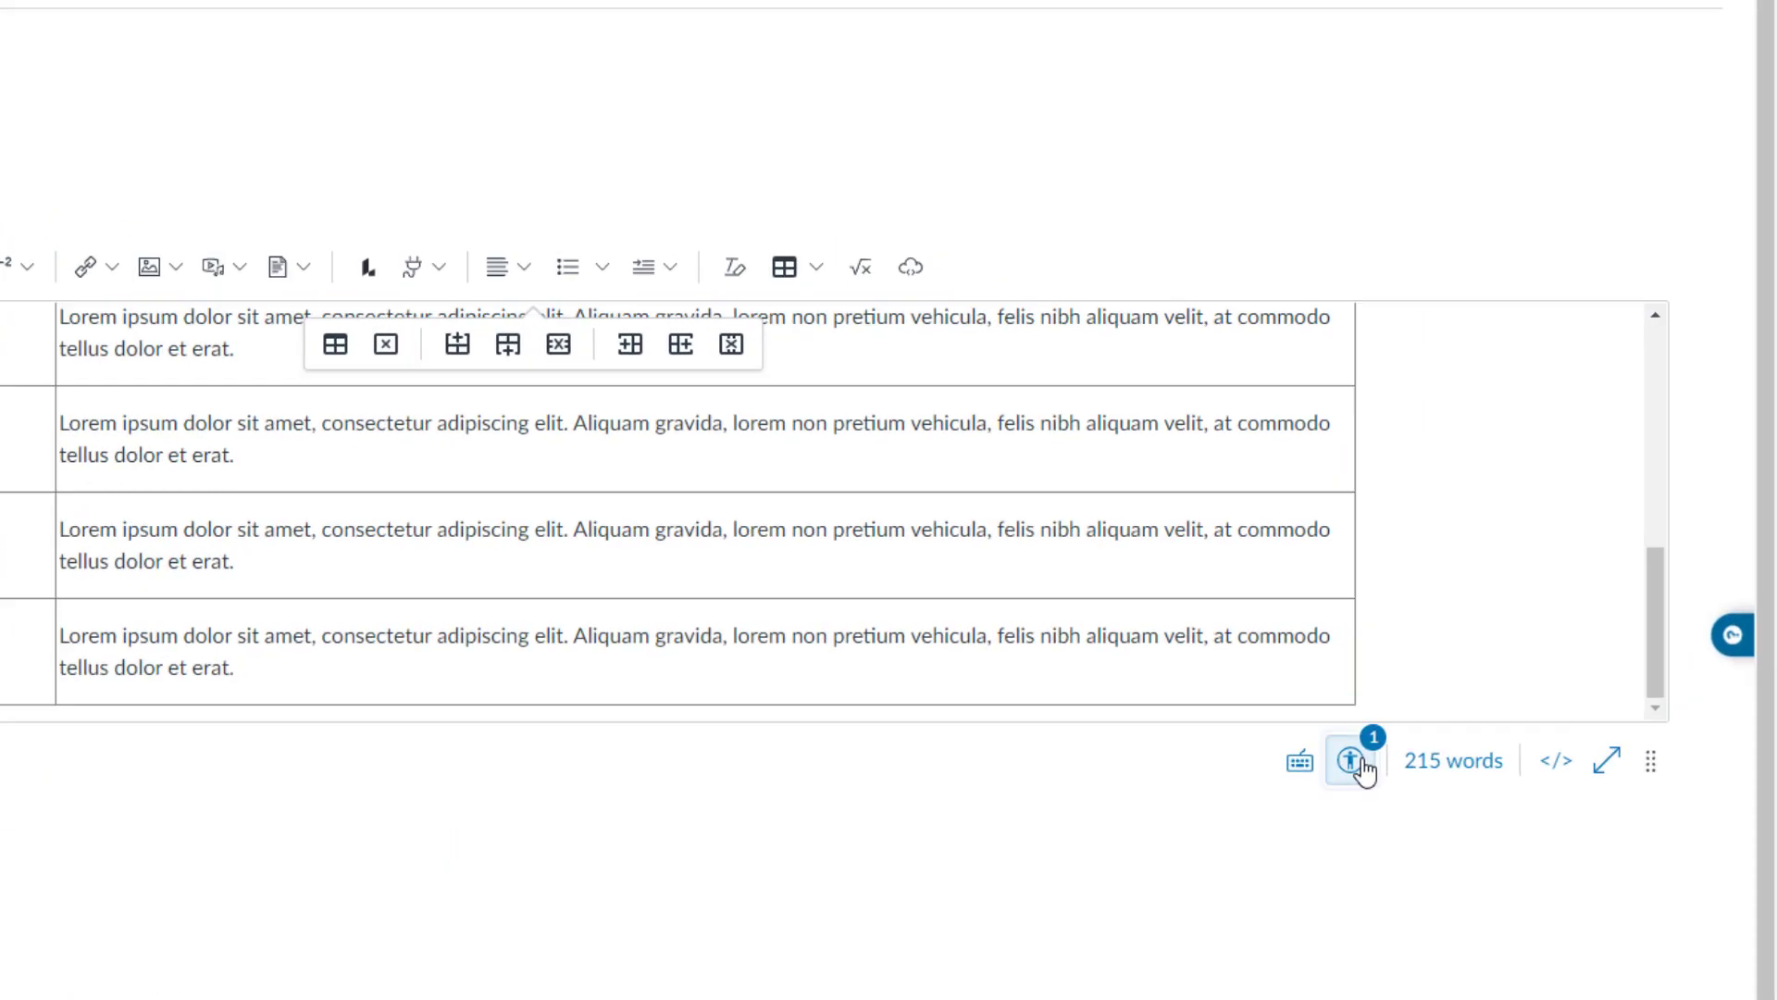
- Use the Accessibility Checker to make the first column a header column, then save the page
{"action": "left_click", "coordinate": [1351, 761]}
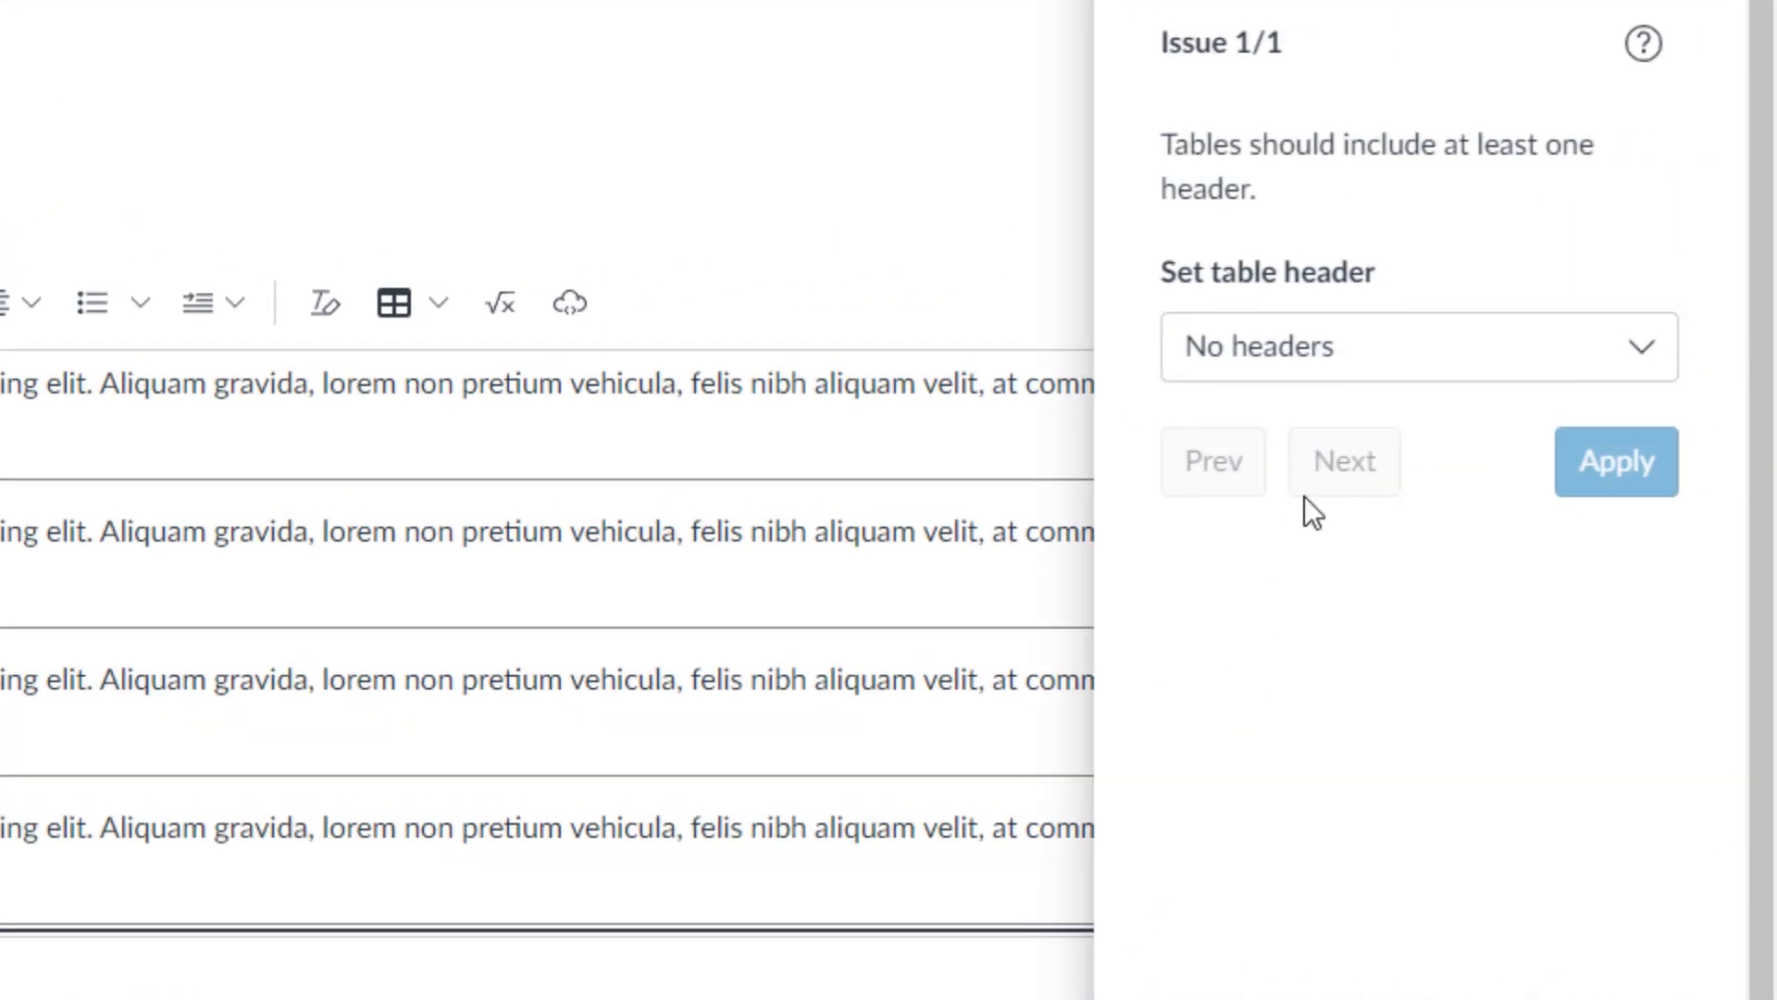
{"action": "left_click", "coordinate": [1386, 368]}
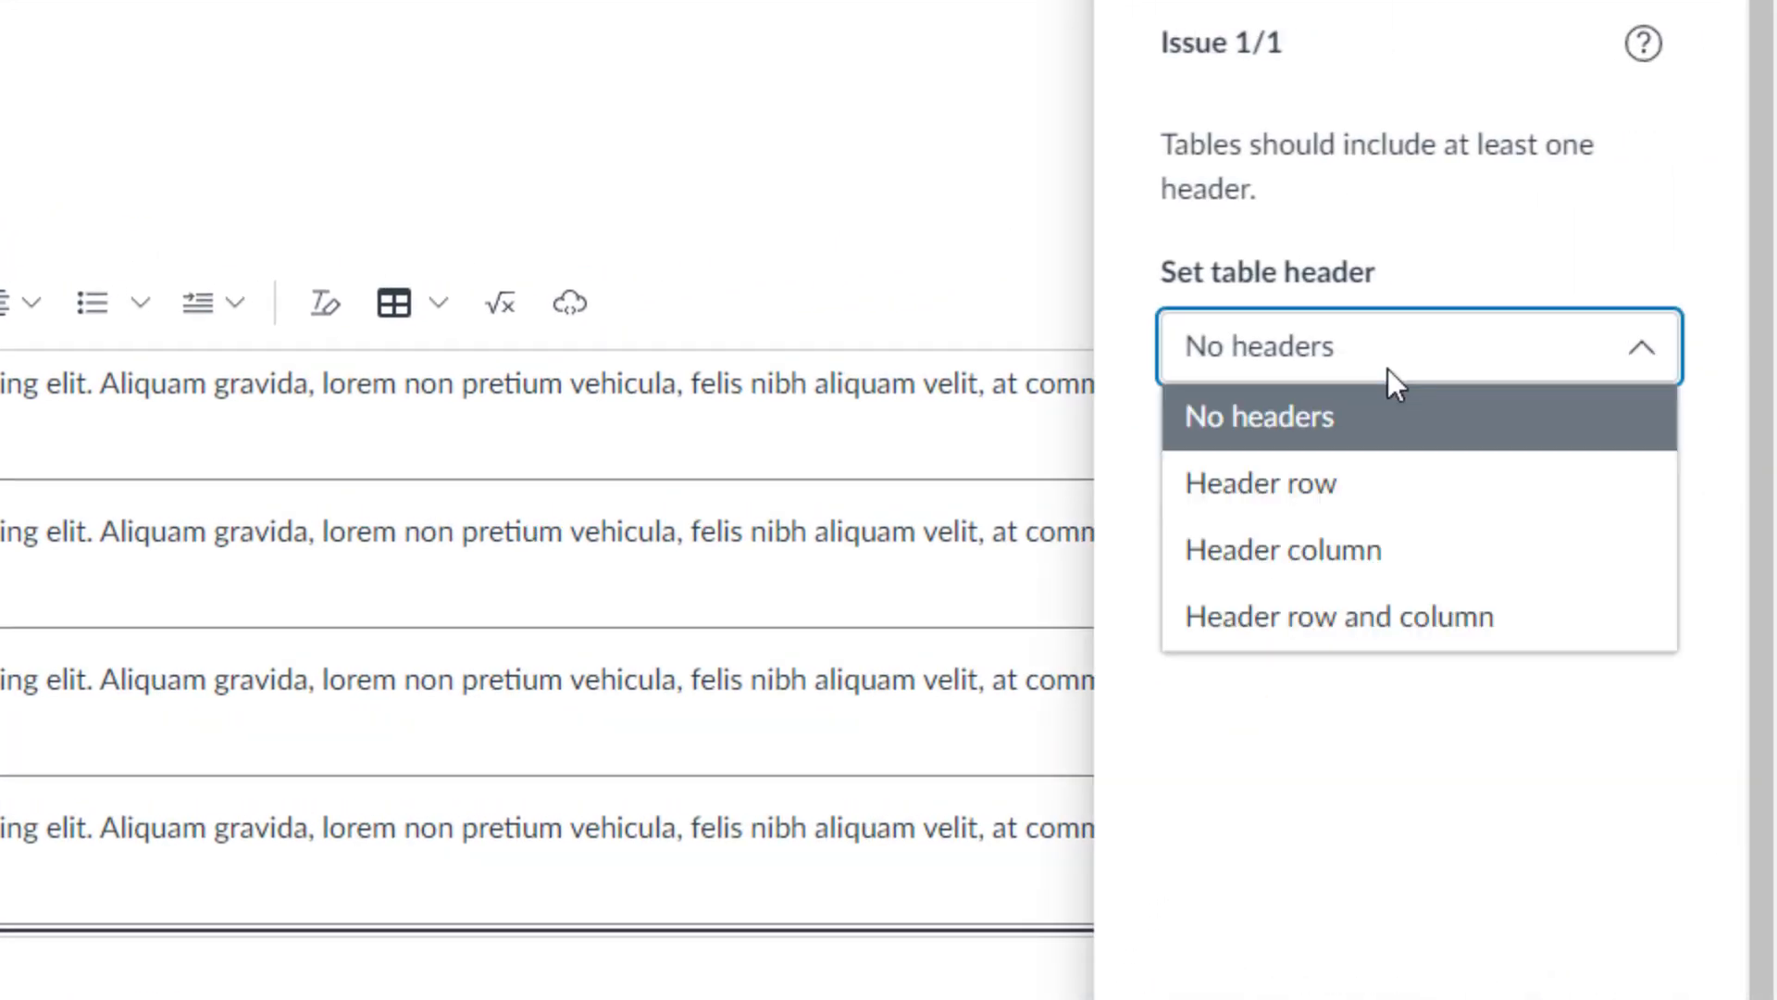
{"action": "left_click", "coordinate": [1397, 567]}
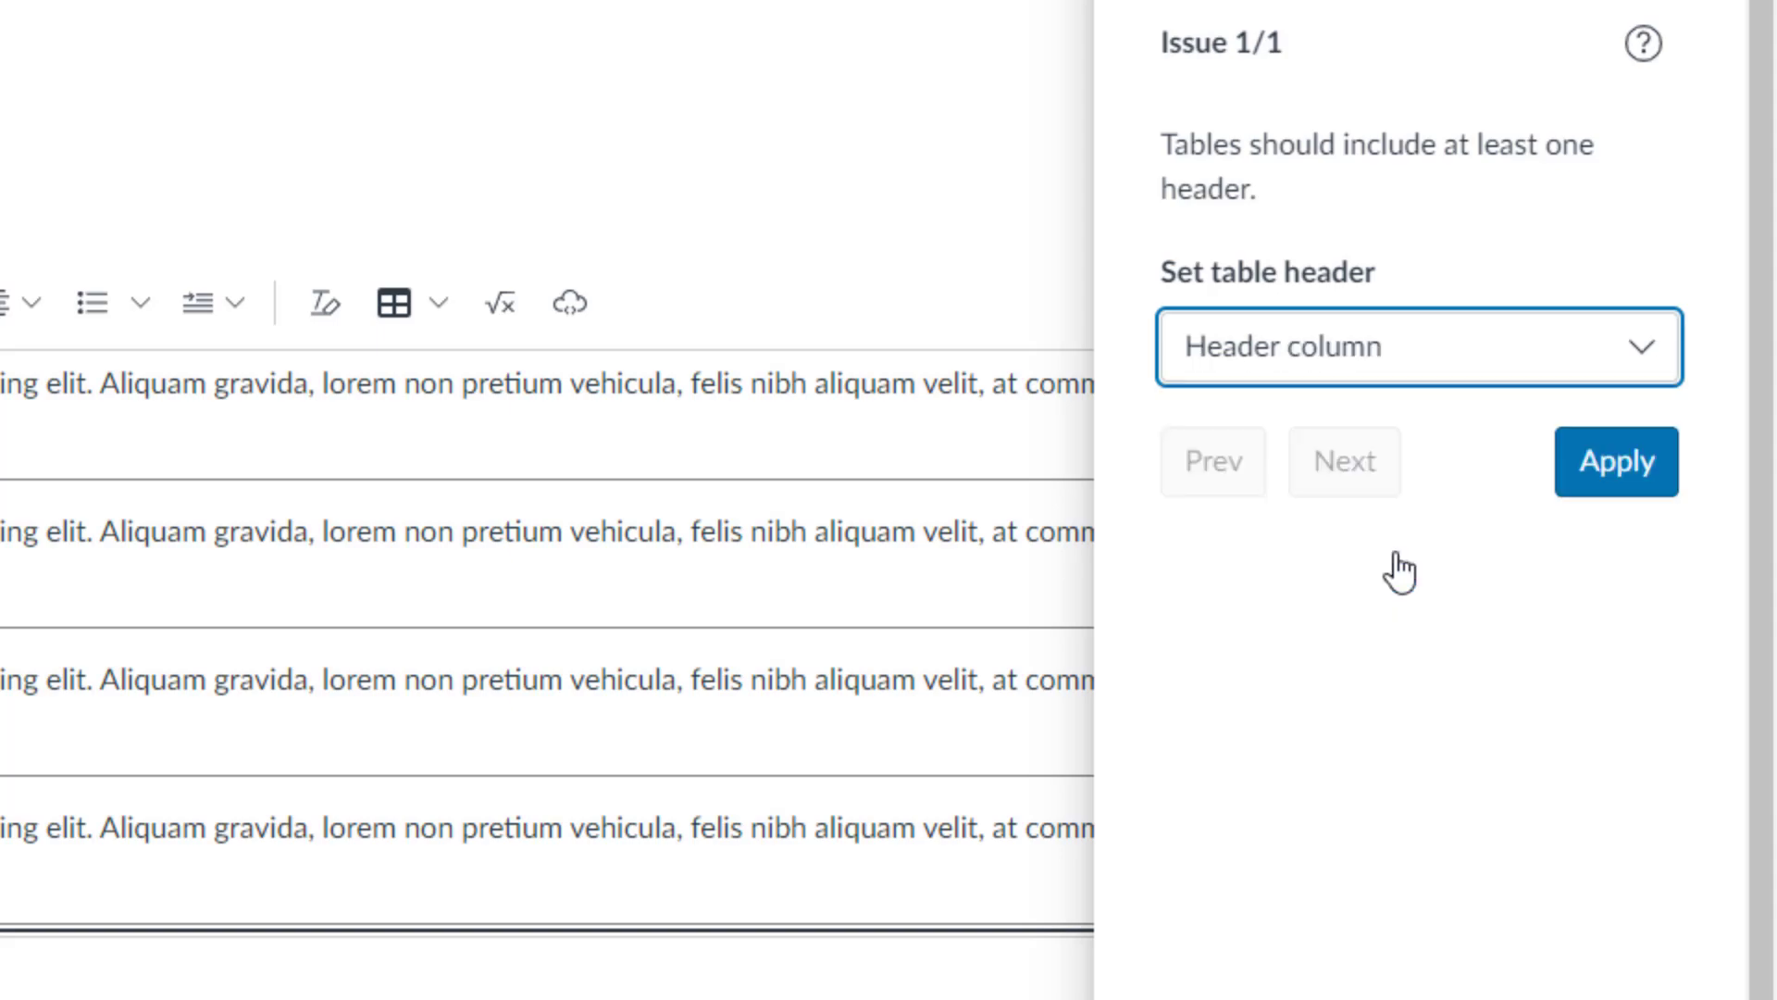
{"action": "left_click", "coordinate": [1620, 461]}
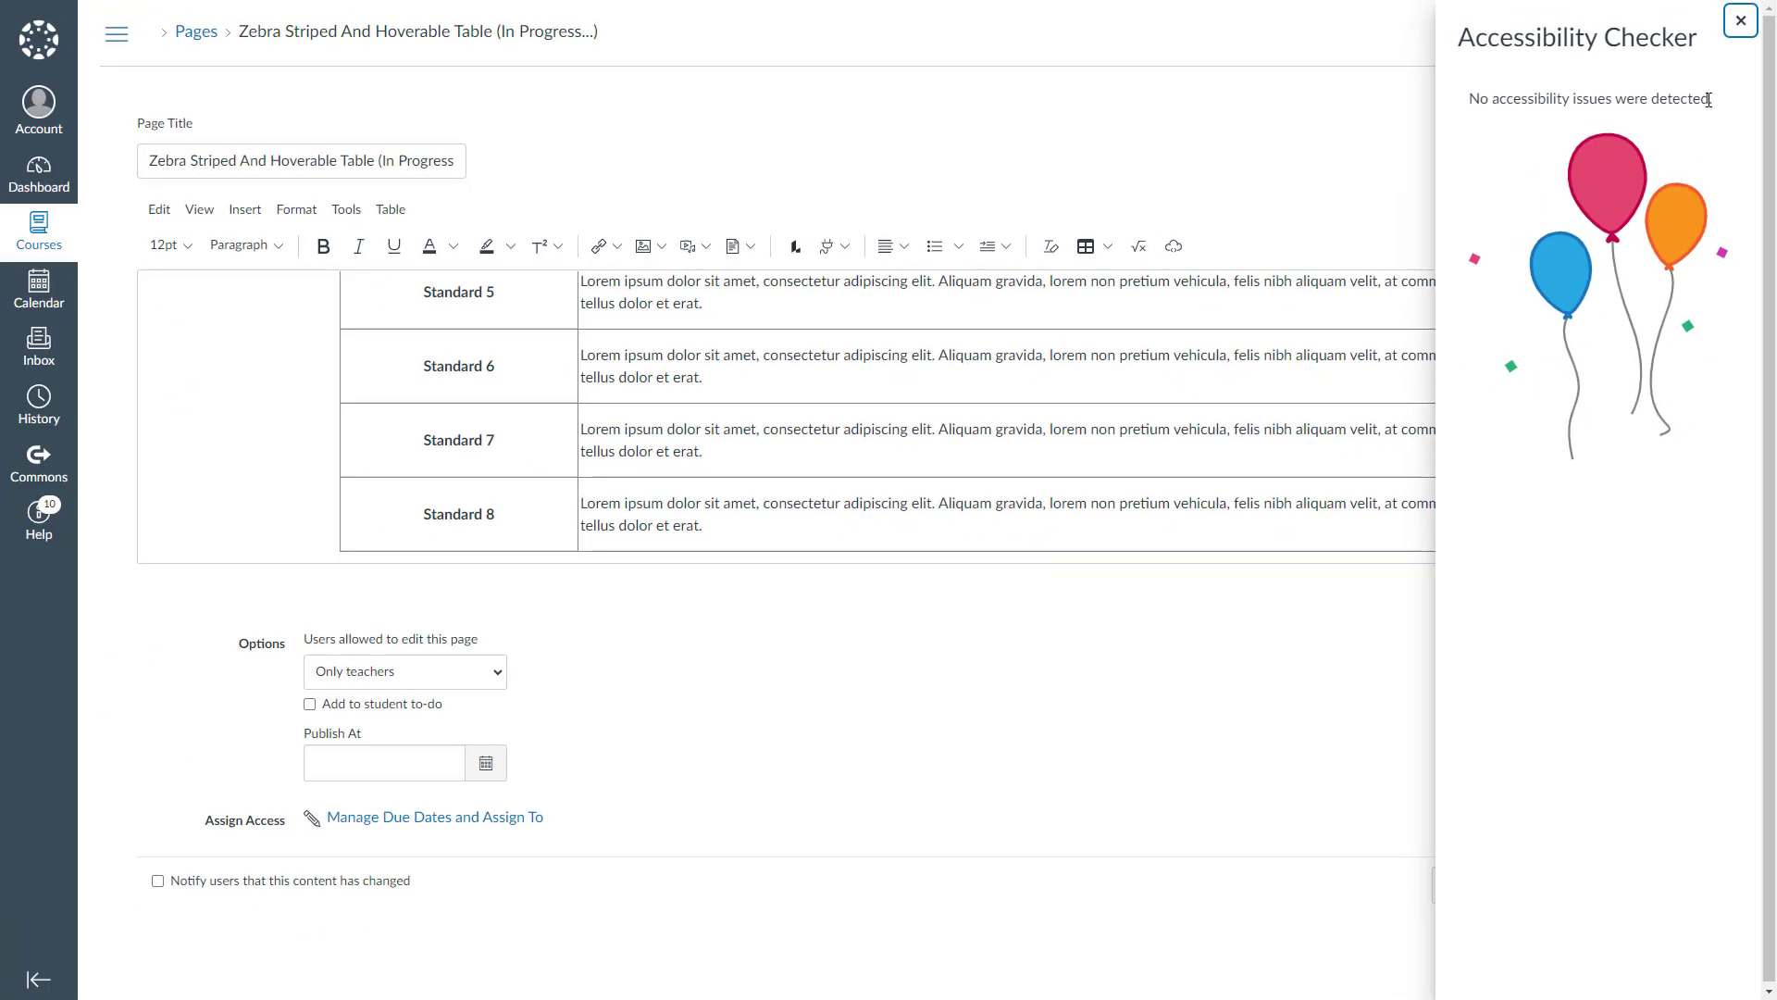
{"action": "left_click", "coordinate": [1741, 25]}
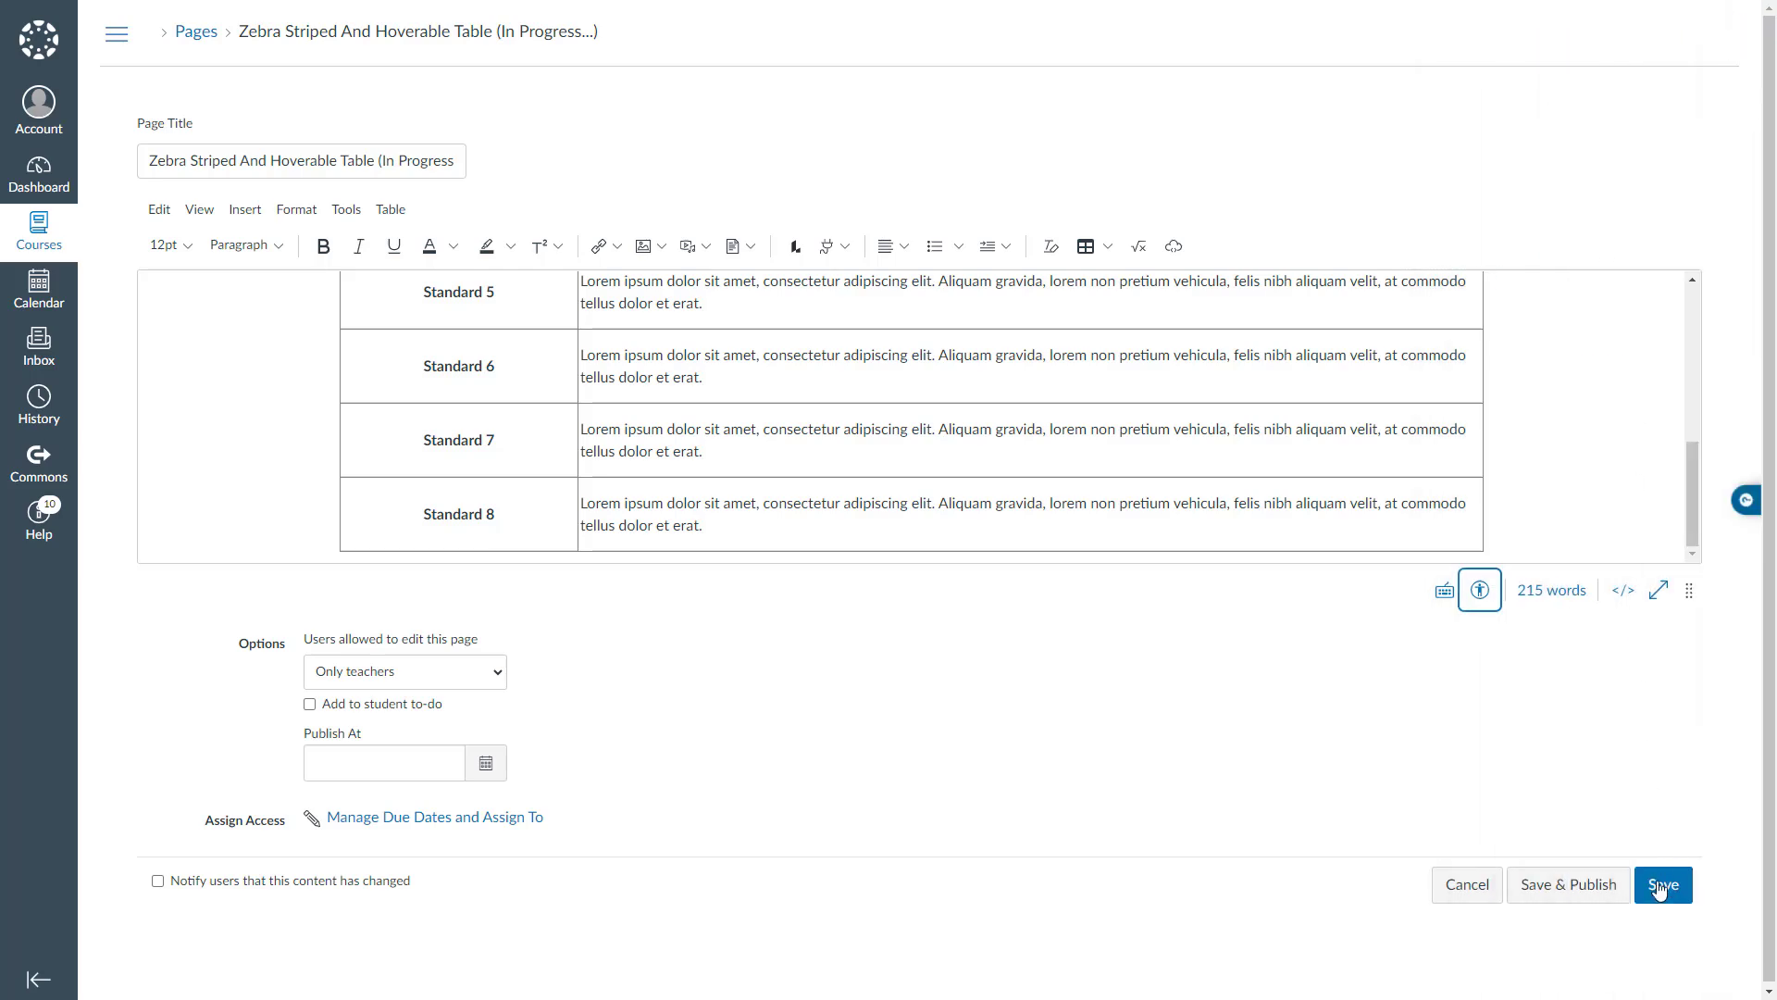
{"action": "left_click", "coordinate": [1660, 887]}
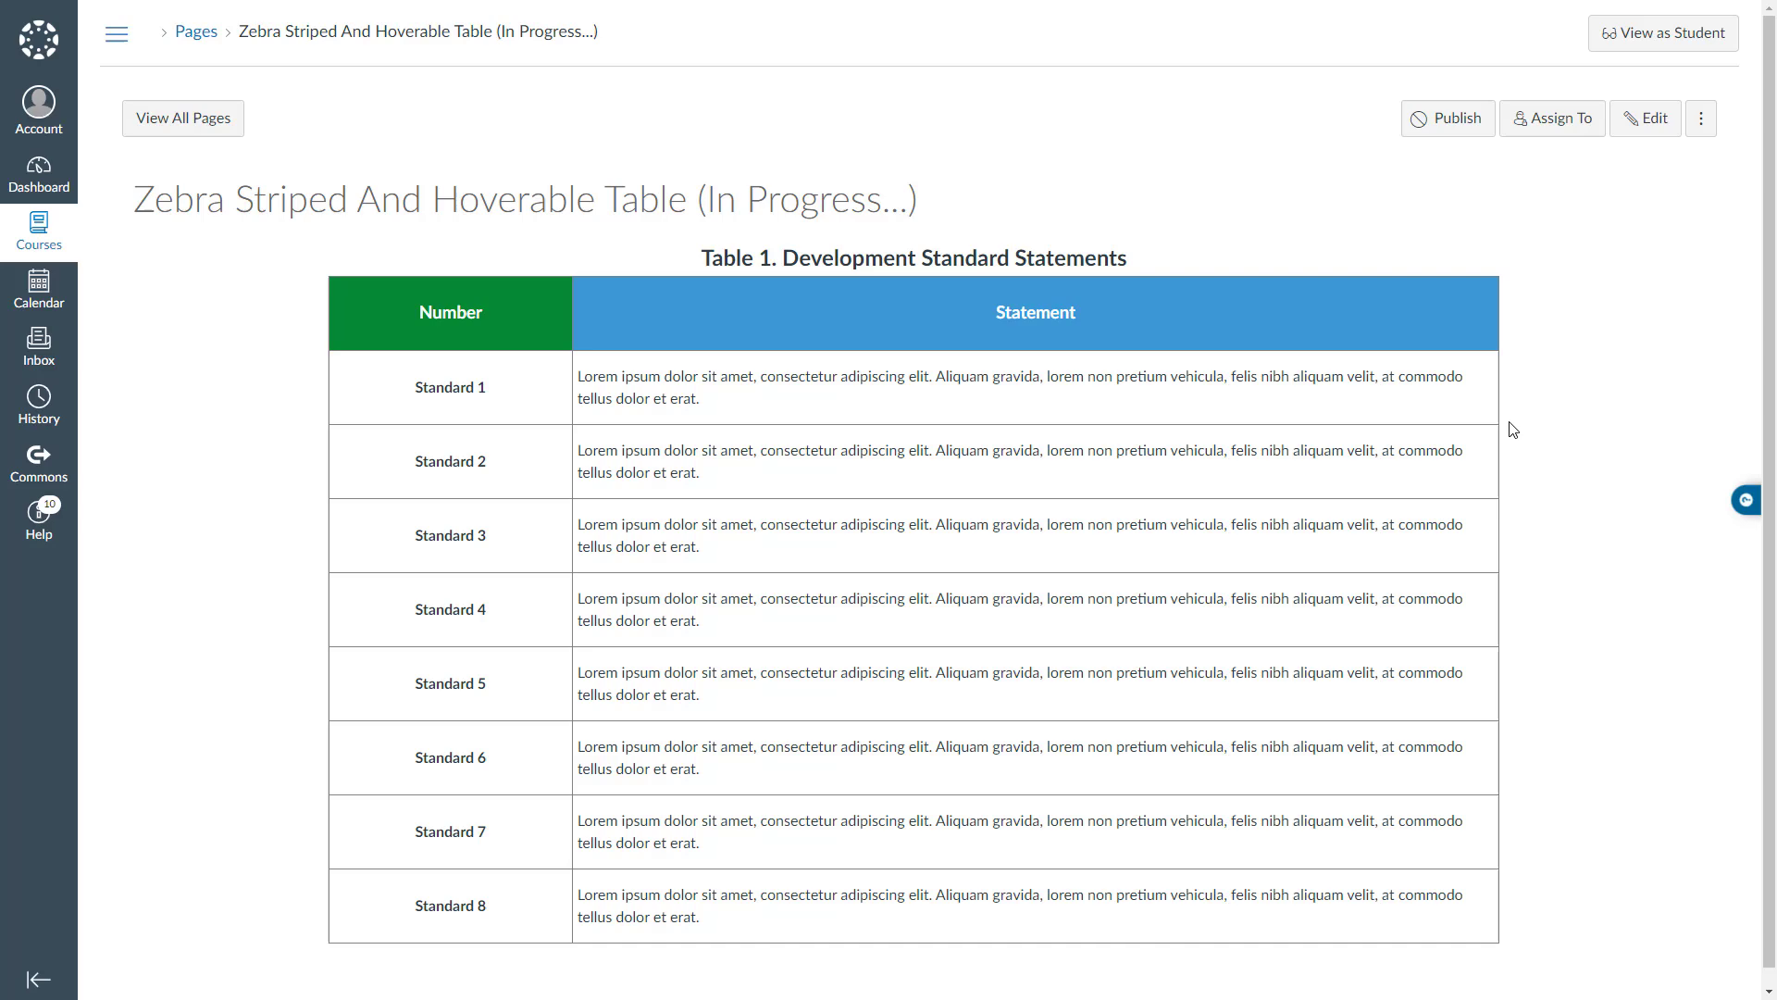
- Add class="ic-Table ic-Table--striped" to the table tag in the HTML view and save
{"action": "left_click", "coordinate": [1650, 138]}
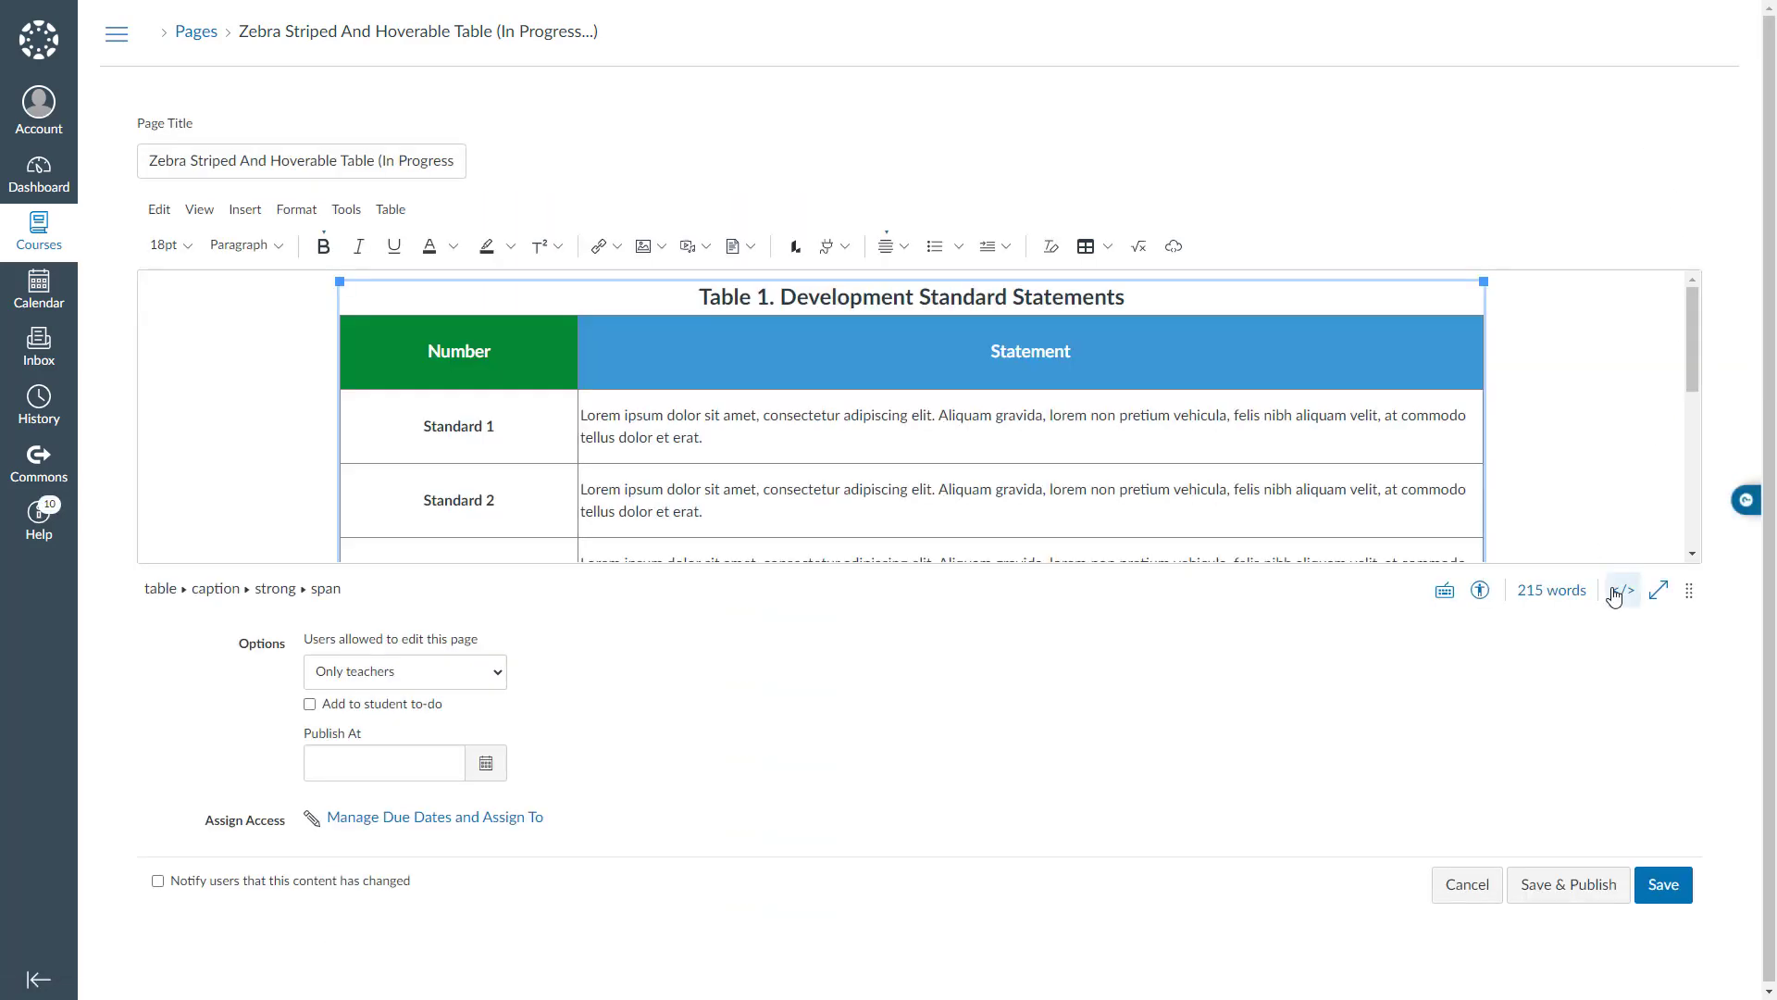
{"action": "left_click", "coordinate": [1615, 590]}
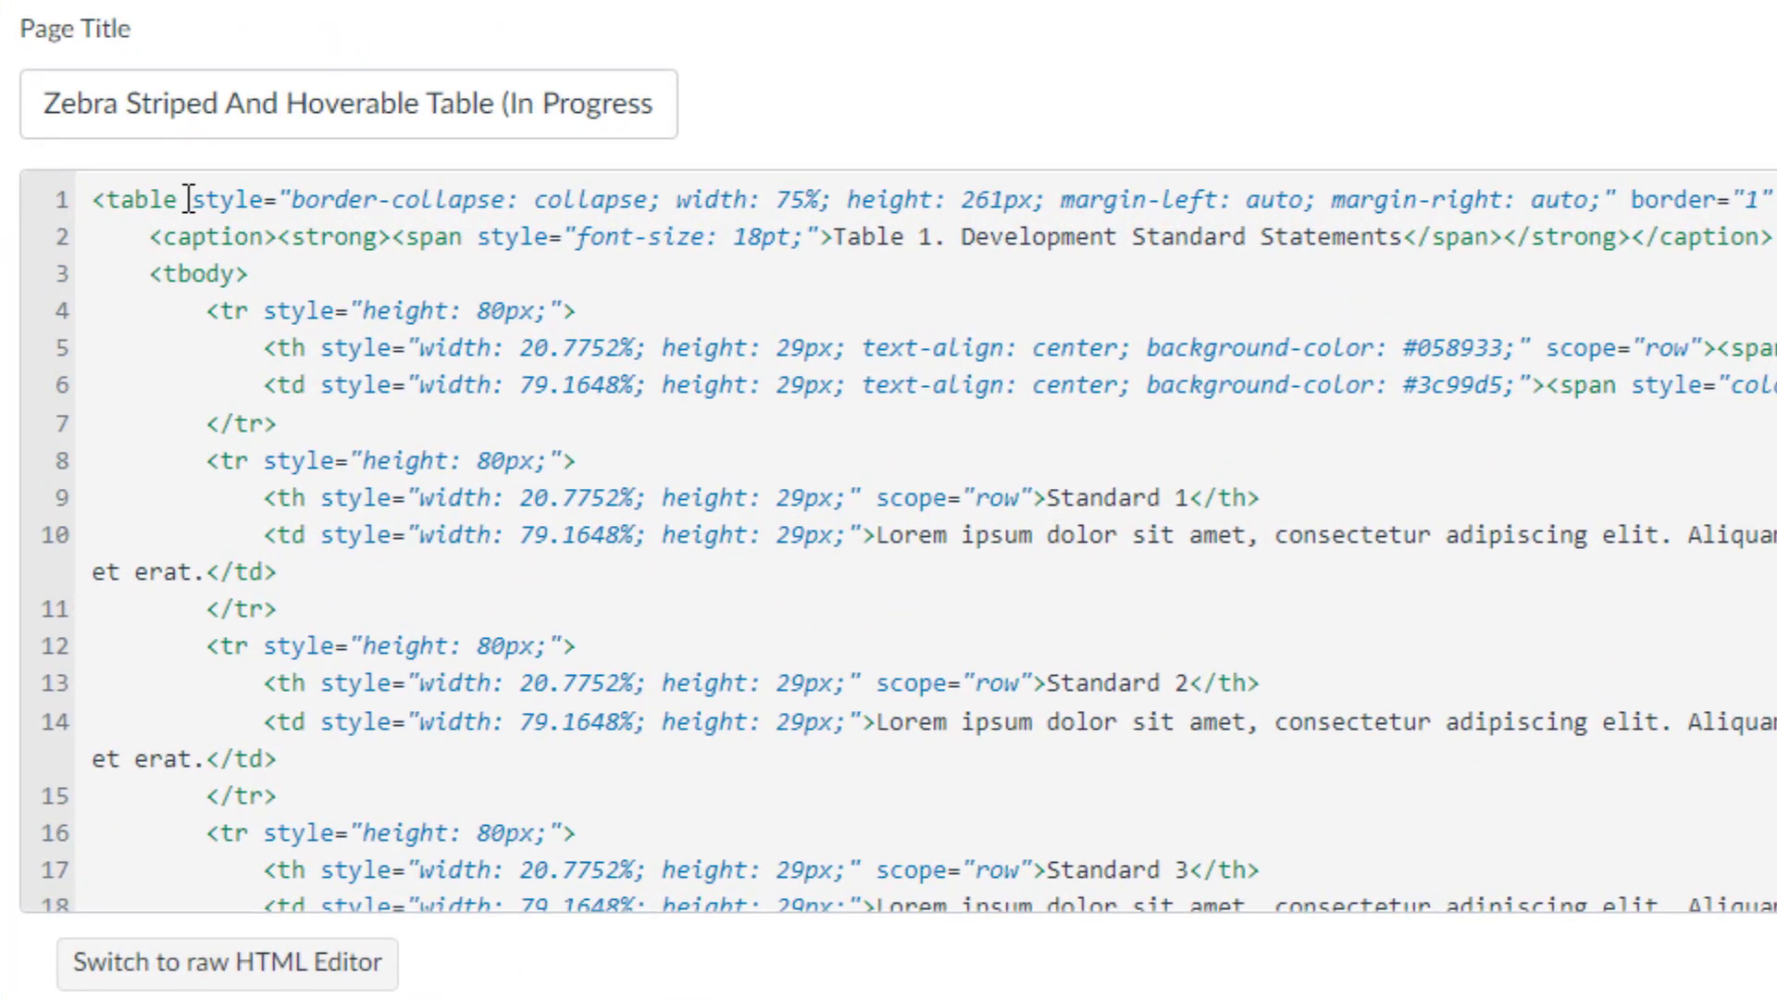
{"action": "left_click", "coordinate": [185, 198]}
{"action": "type", "text": "class=\""}
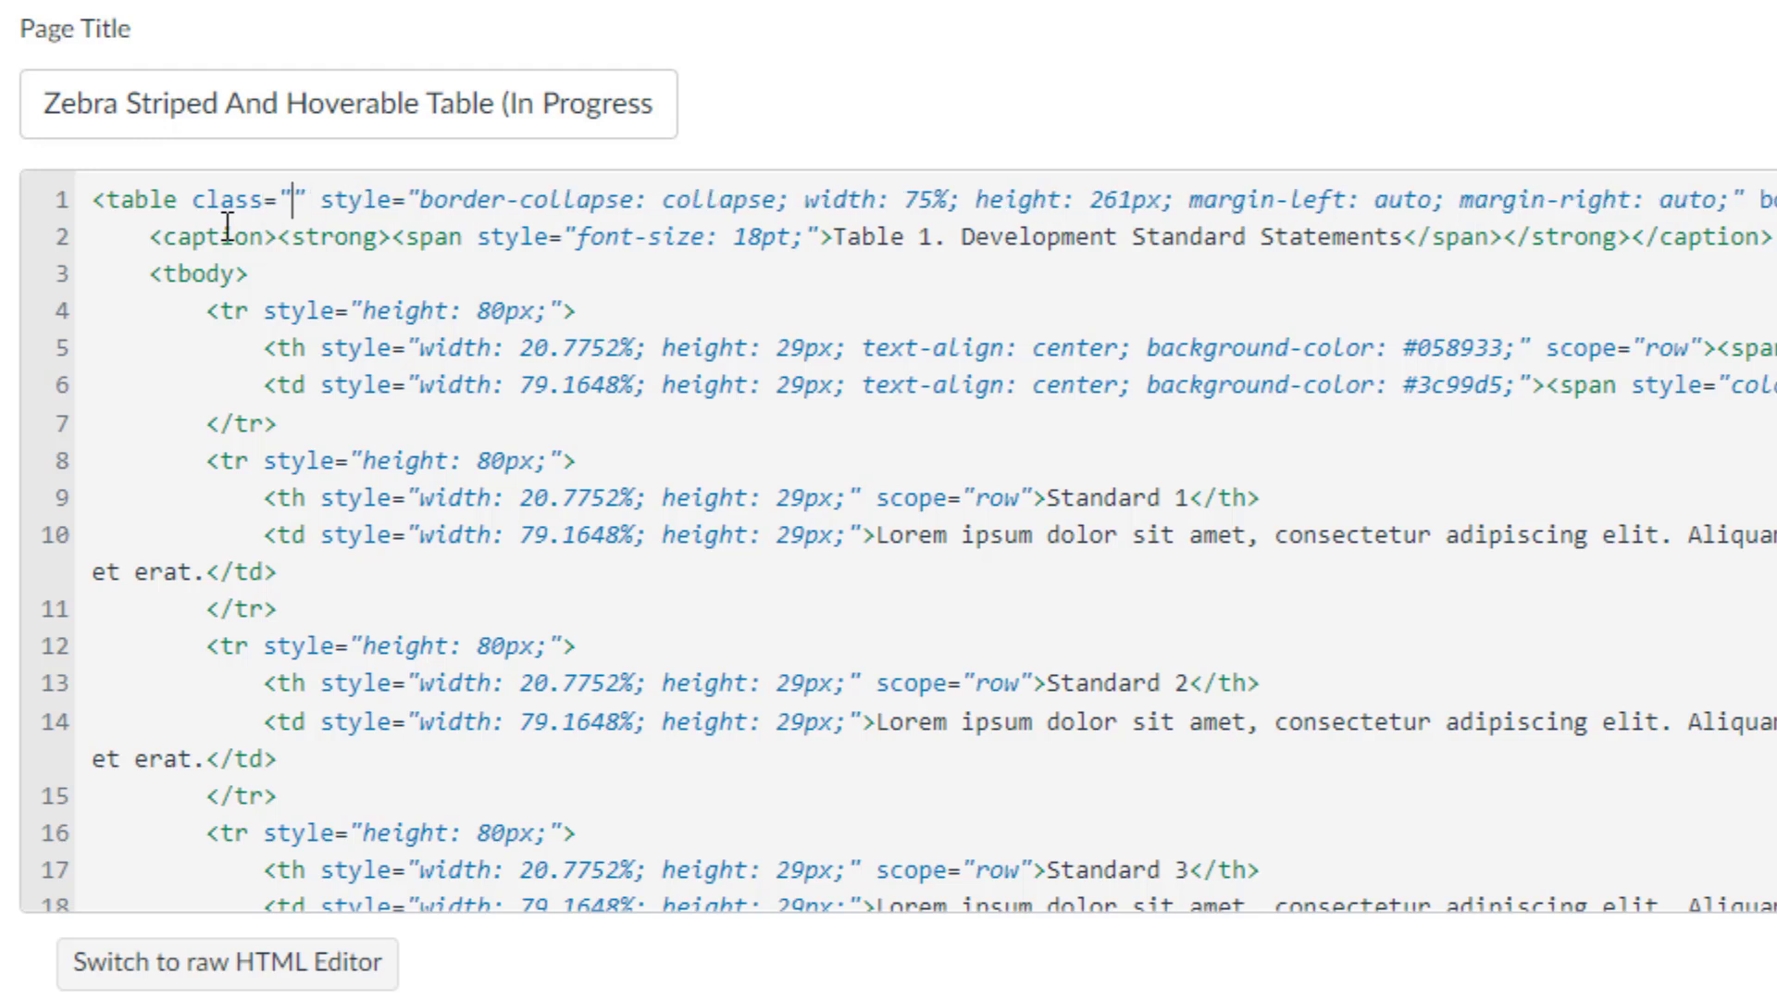
{"action": "type", "text": "ic-Table"}
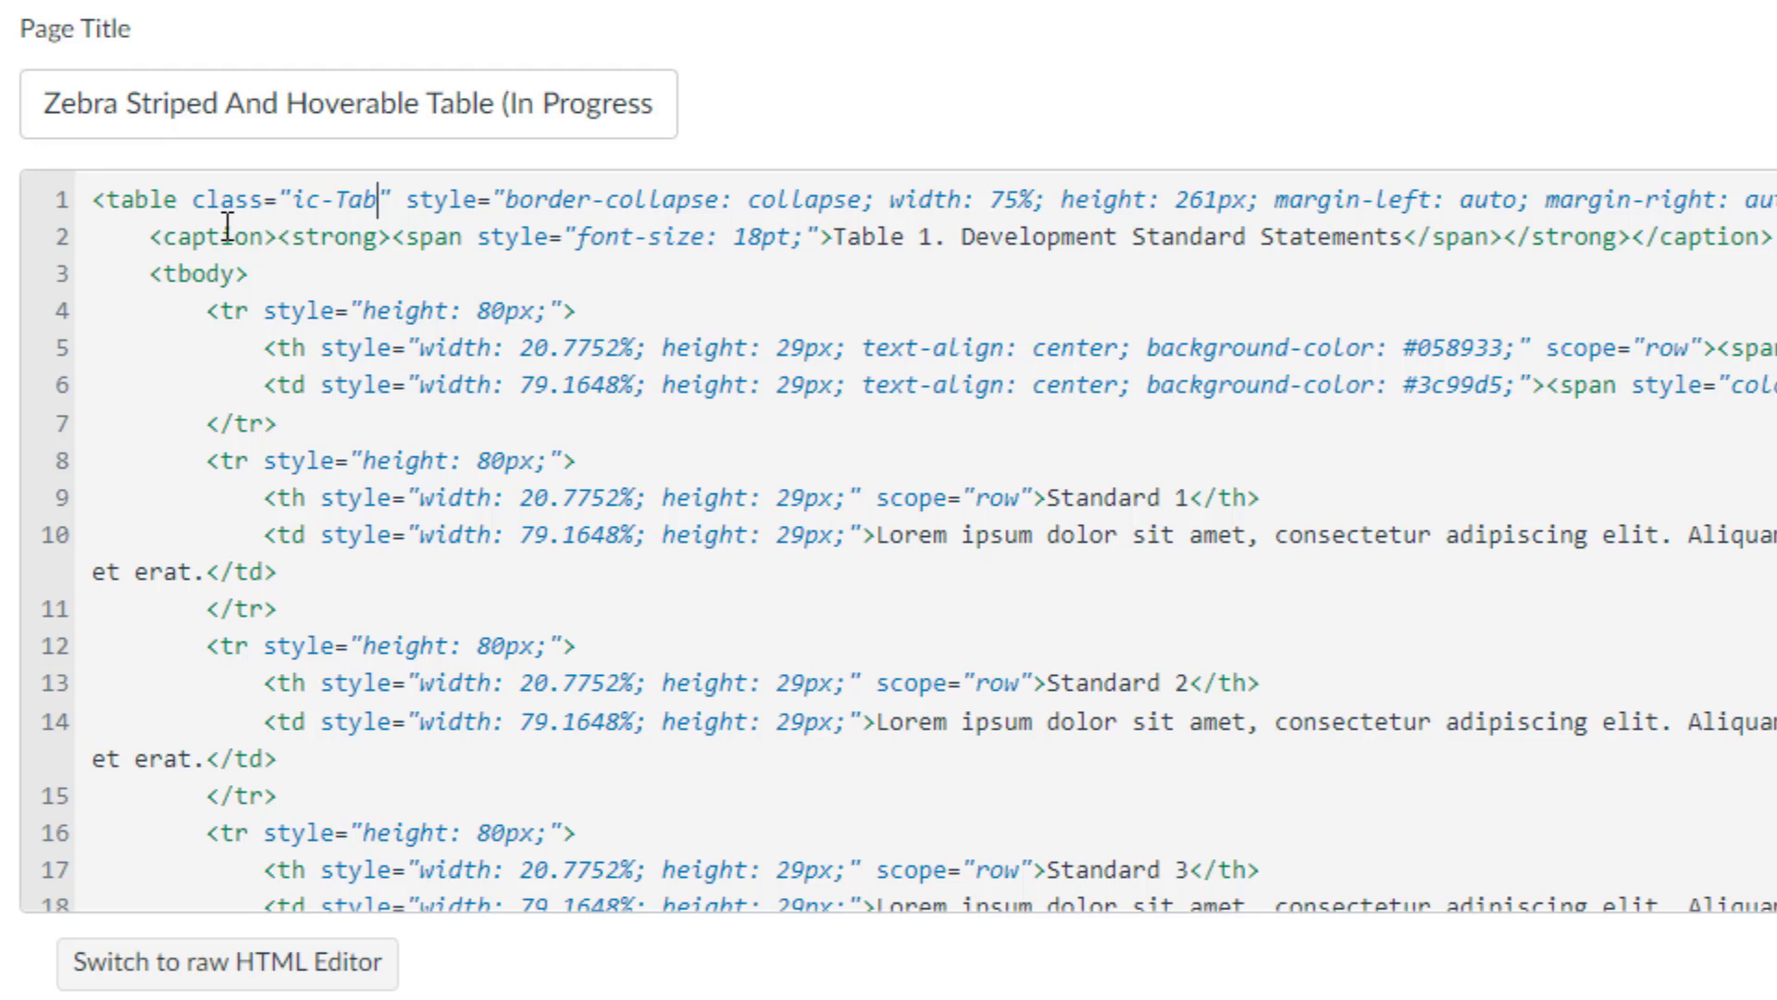
{"action": "type", "text": " ic-T"}
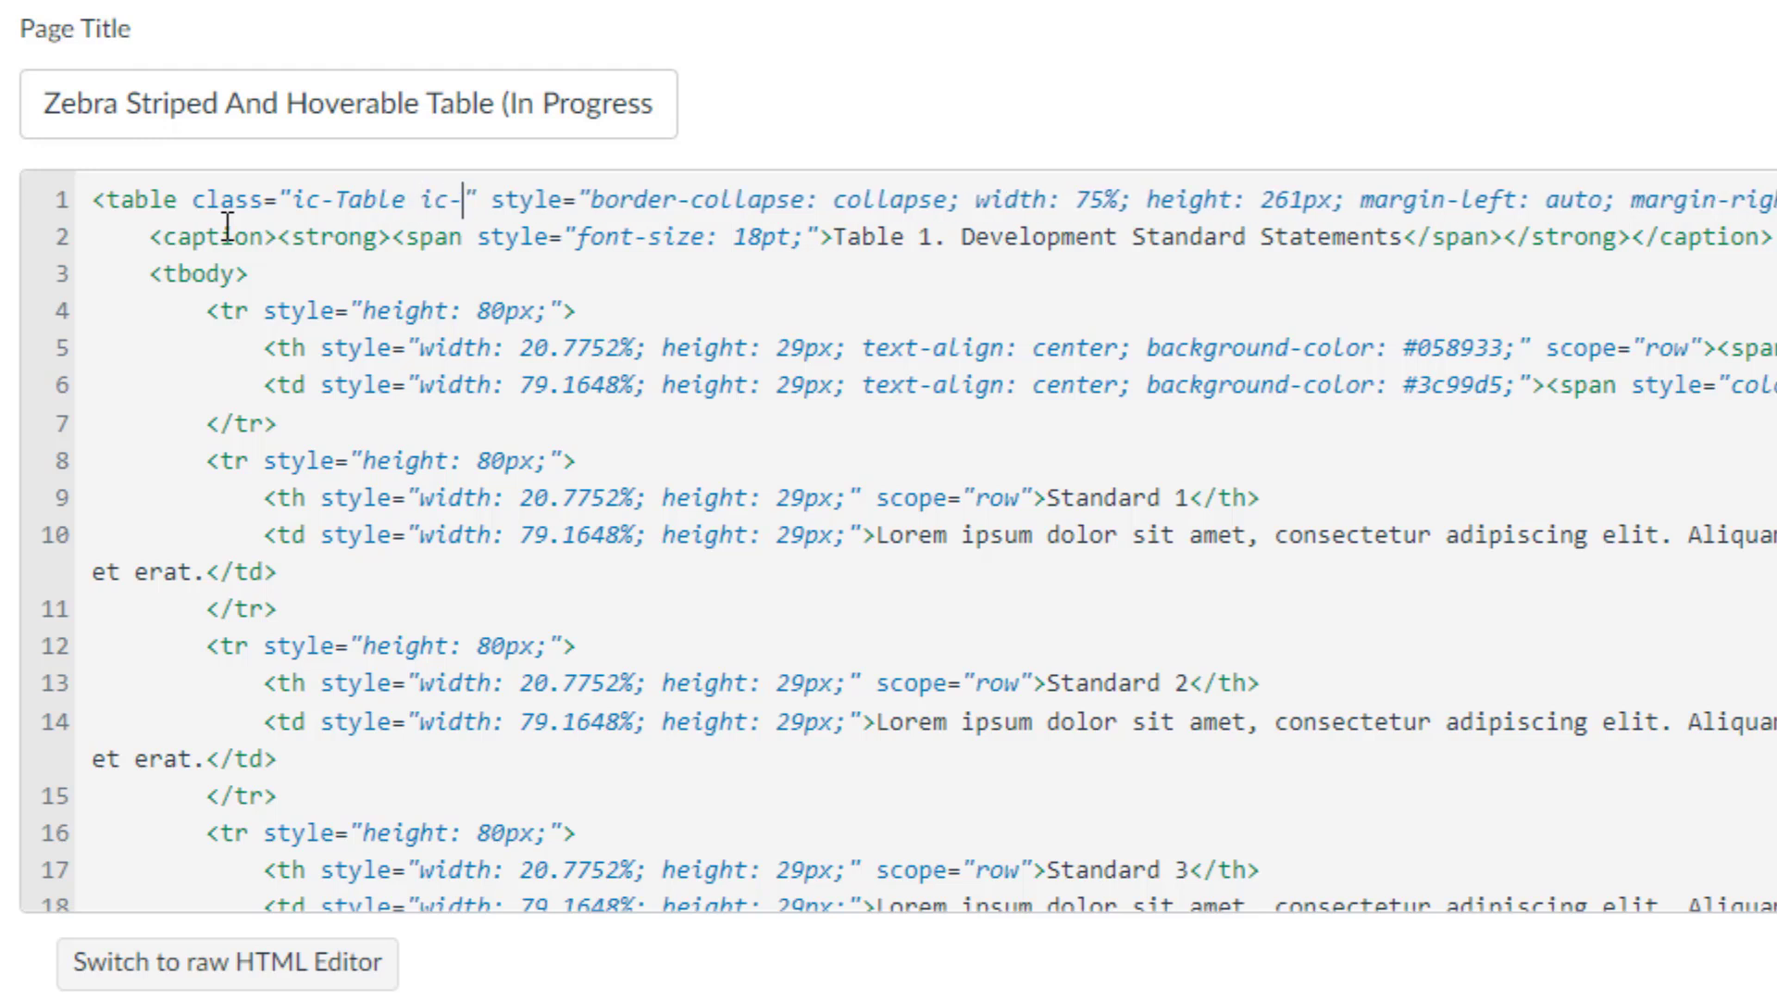
{"action": "type", "text": "able--"}
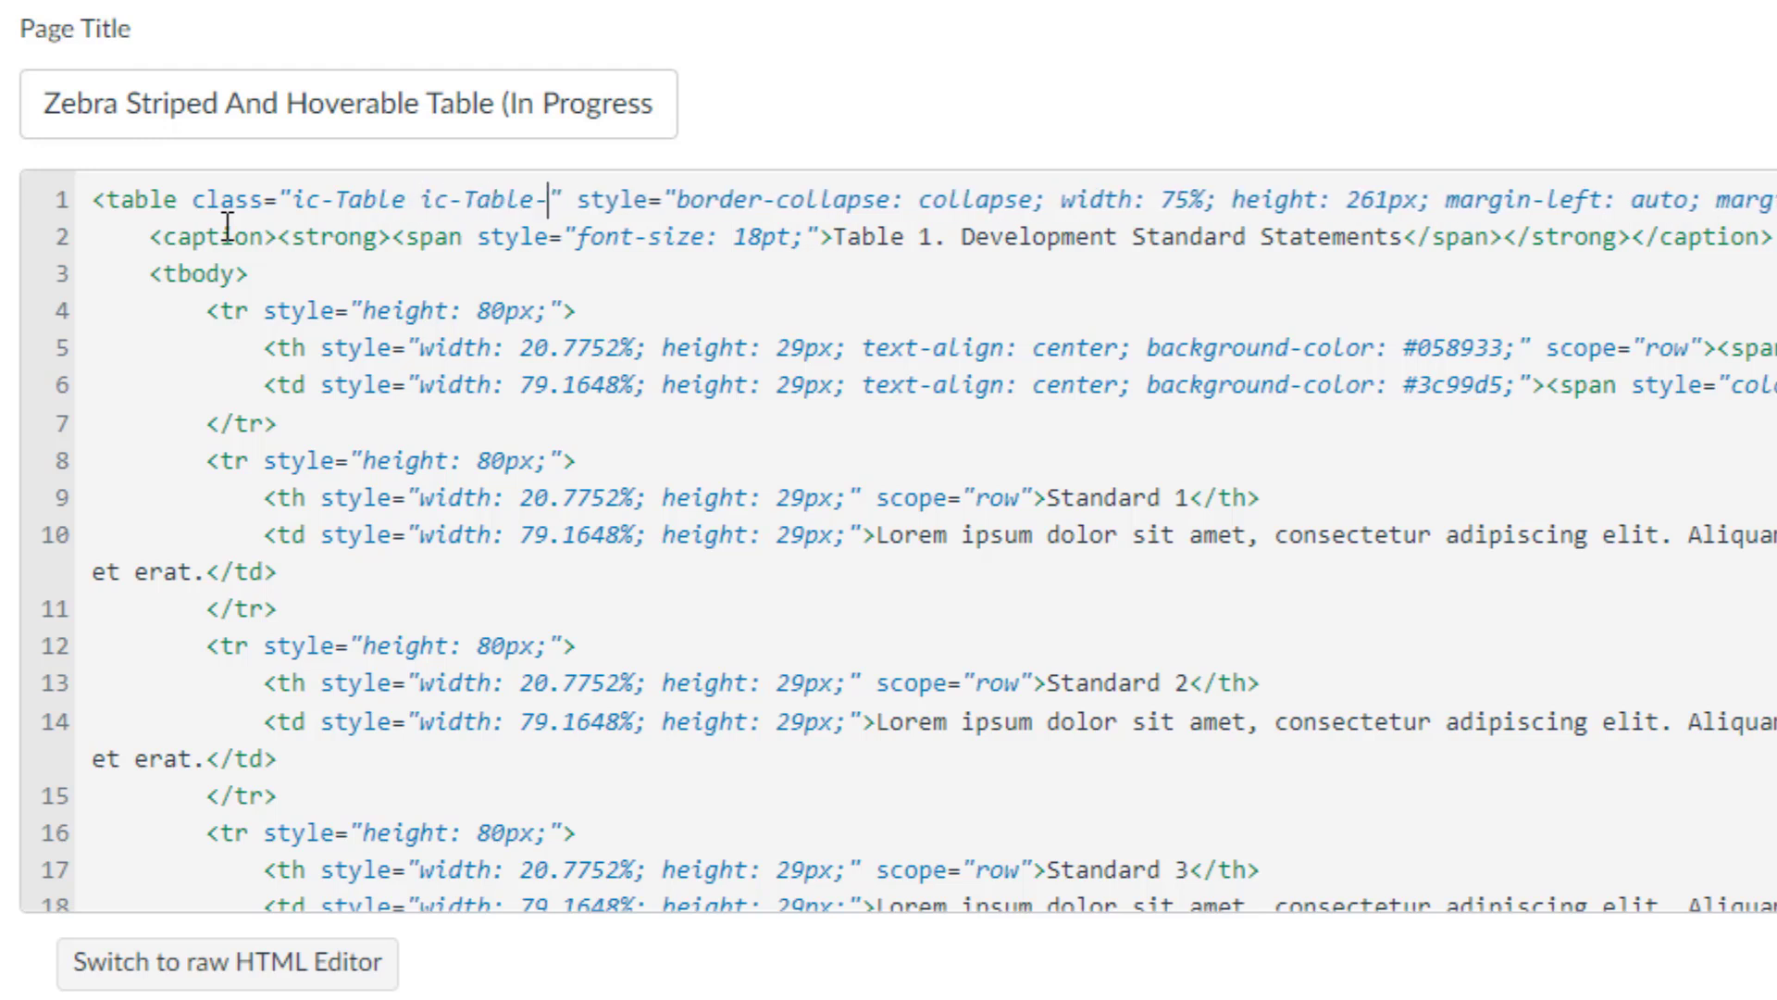
{"action": "type", "text": "striped"}
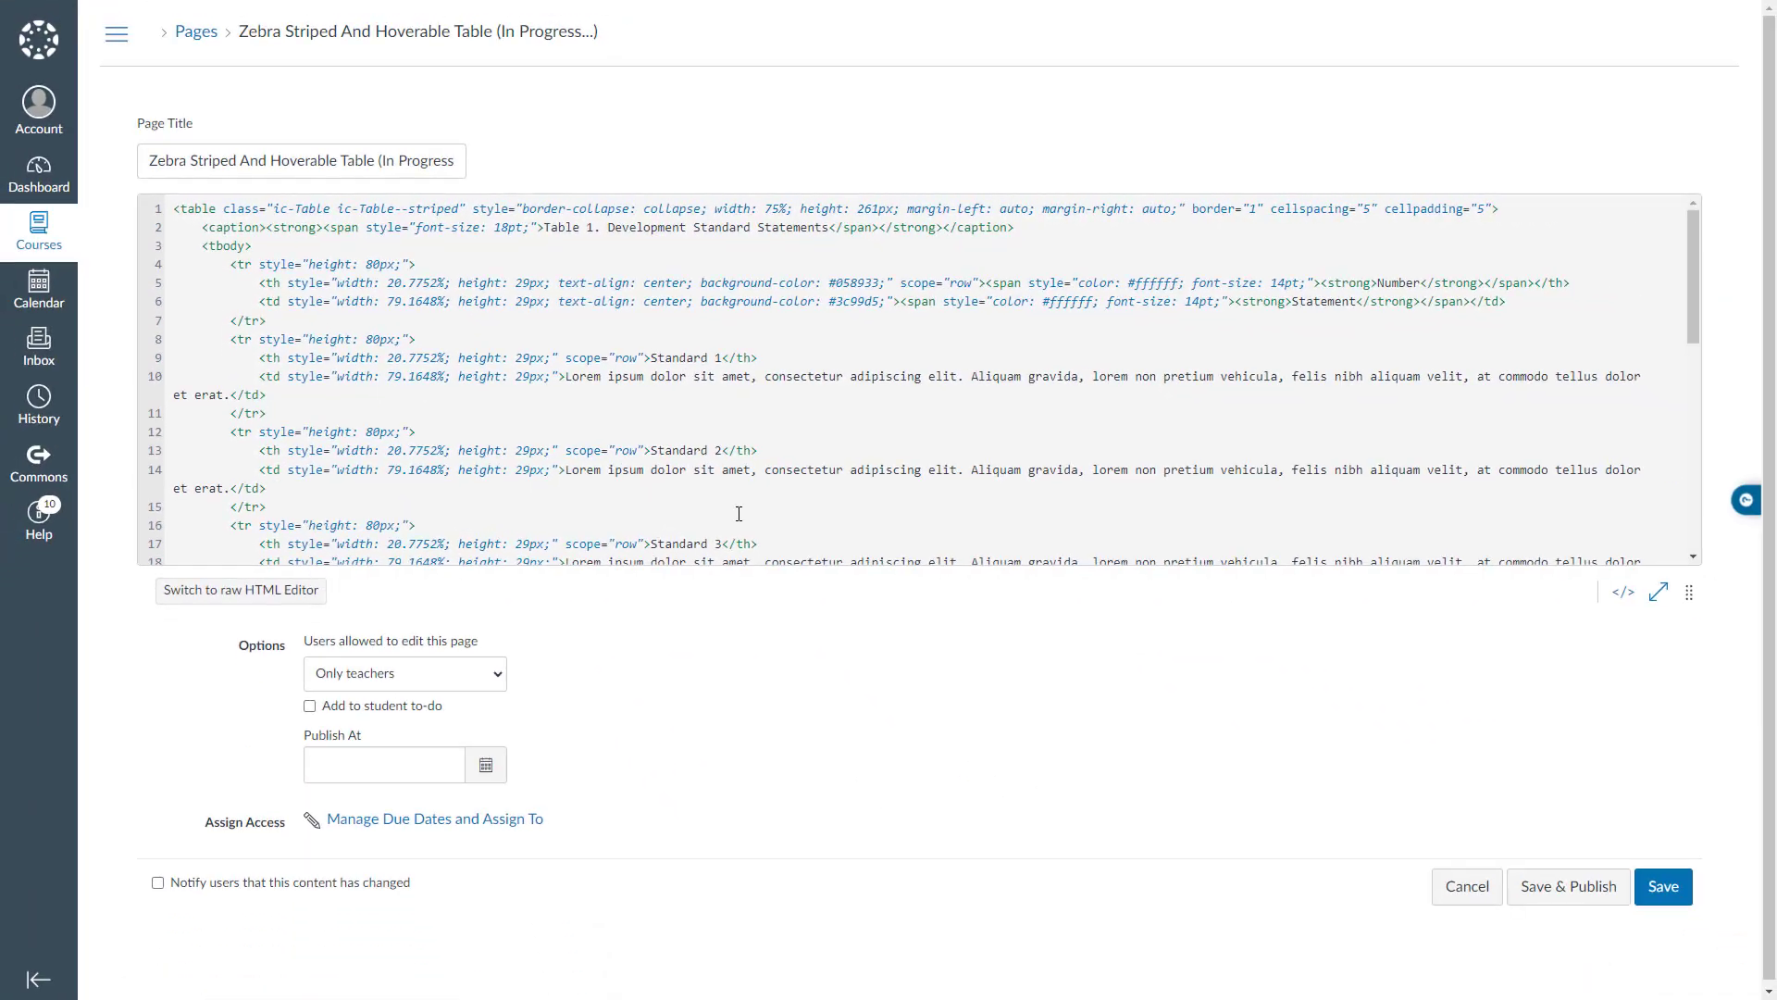
{"action": "left_click", "coordinate": [1685, 896]}
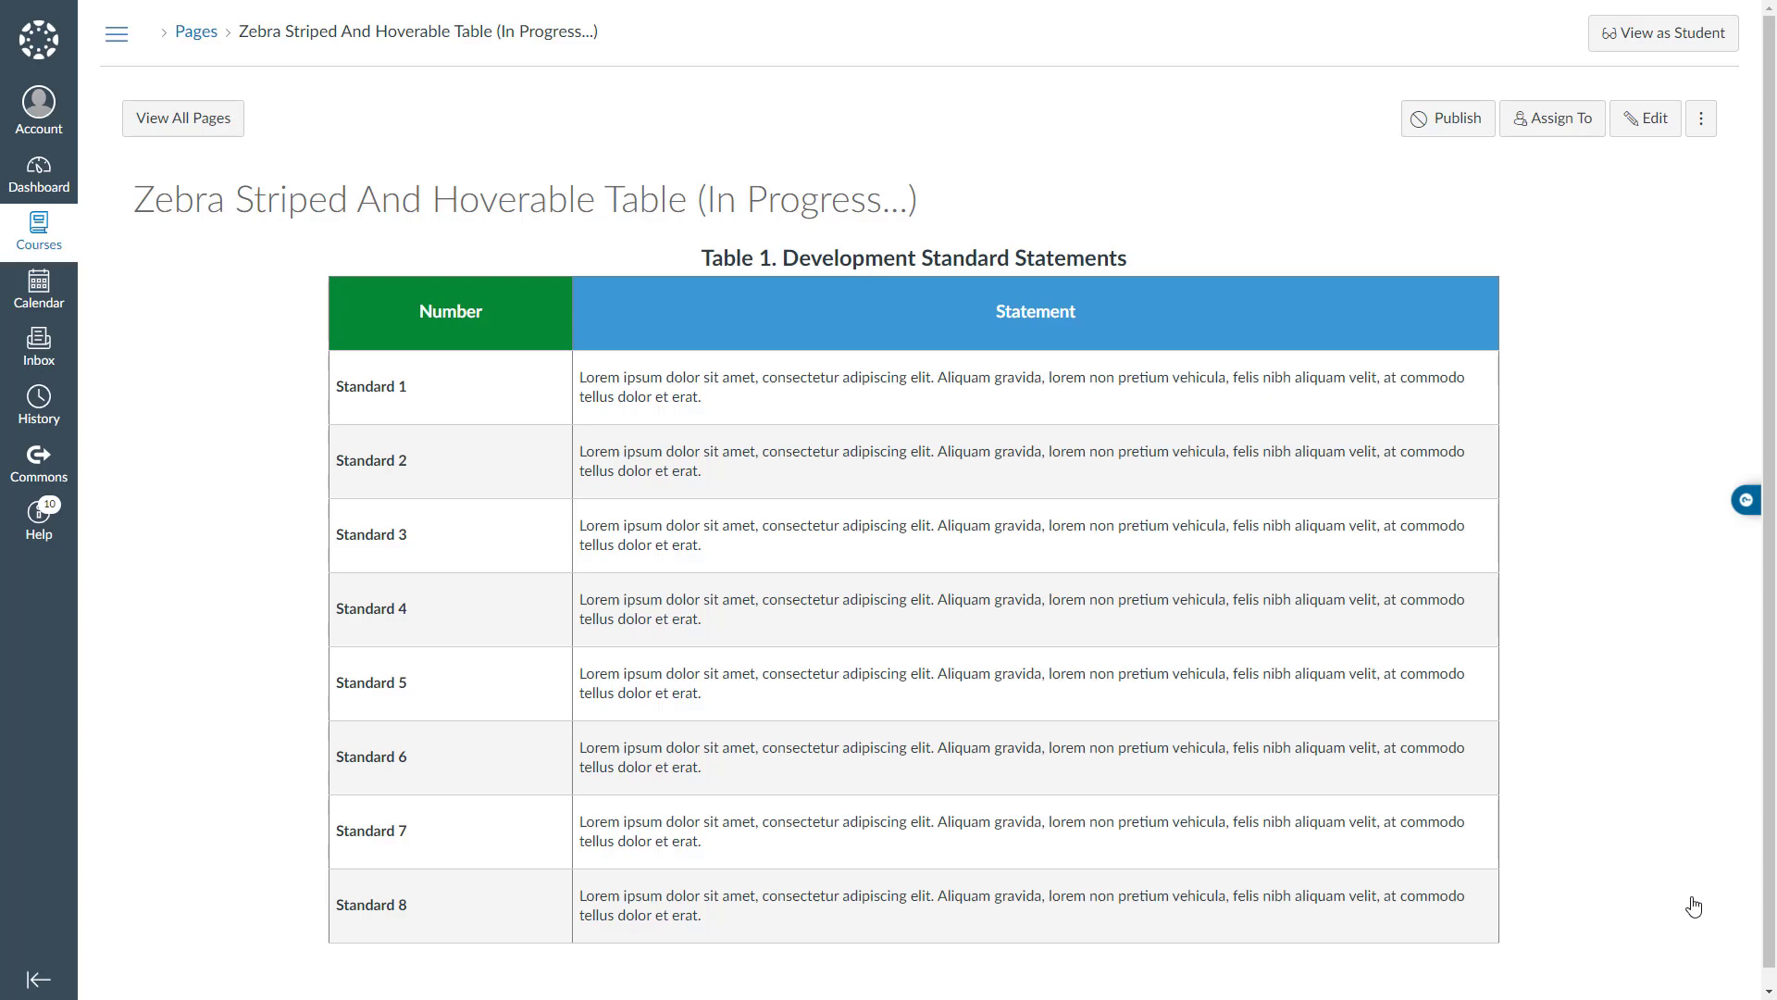
- In the page's HTML, append the ic-Table--hover-row class to the striped table's class attribute
{"action": "left_click", "coordinate": [1645, 118]}
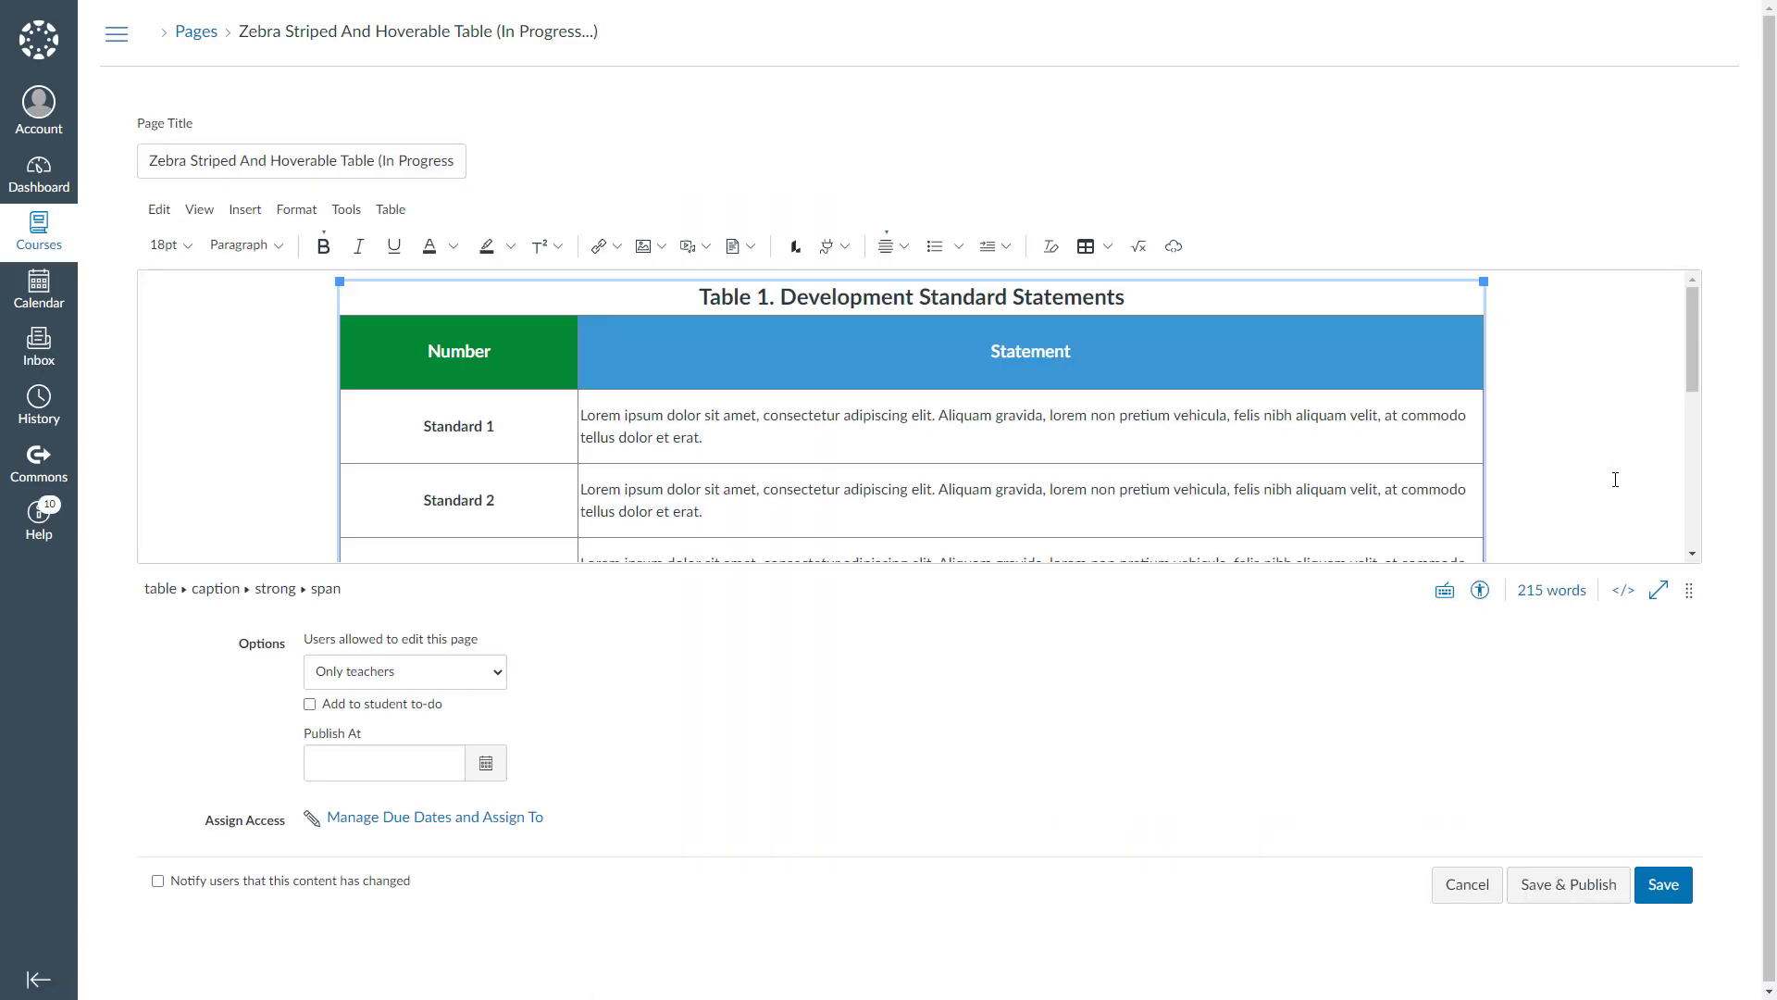
{"action": "left_click", "coordinate": [1623, 590]}
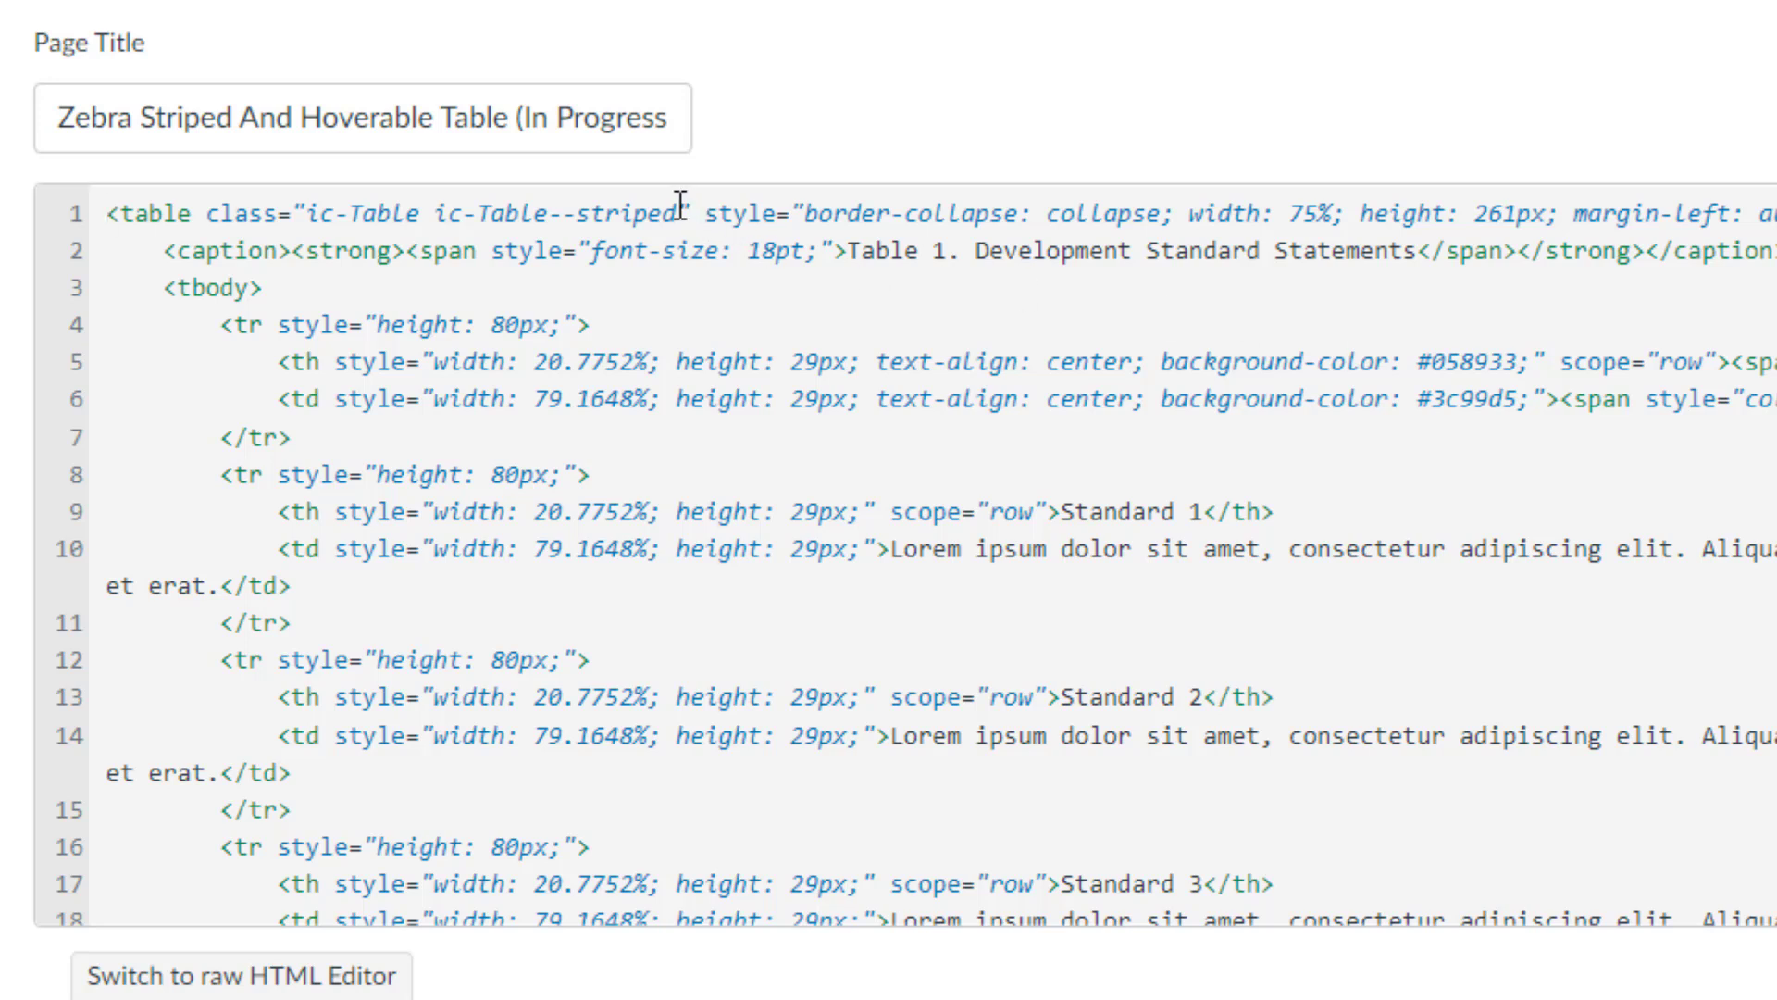
{"action": "type", "text": "ic-Table"}
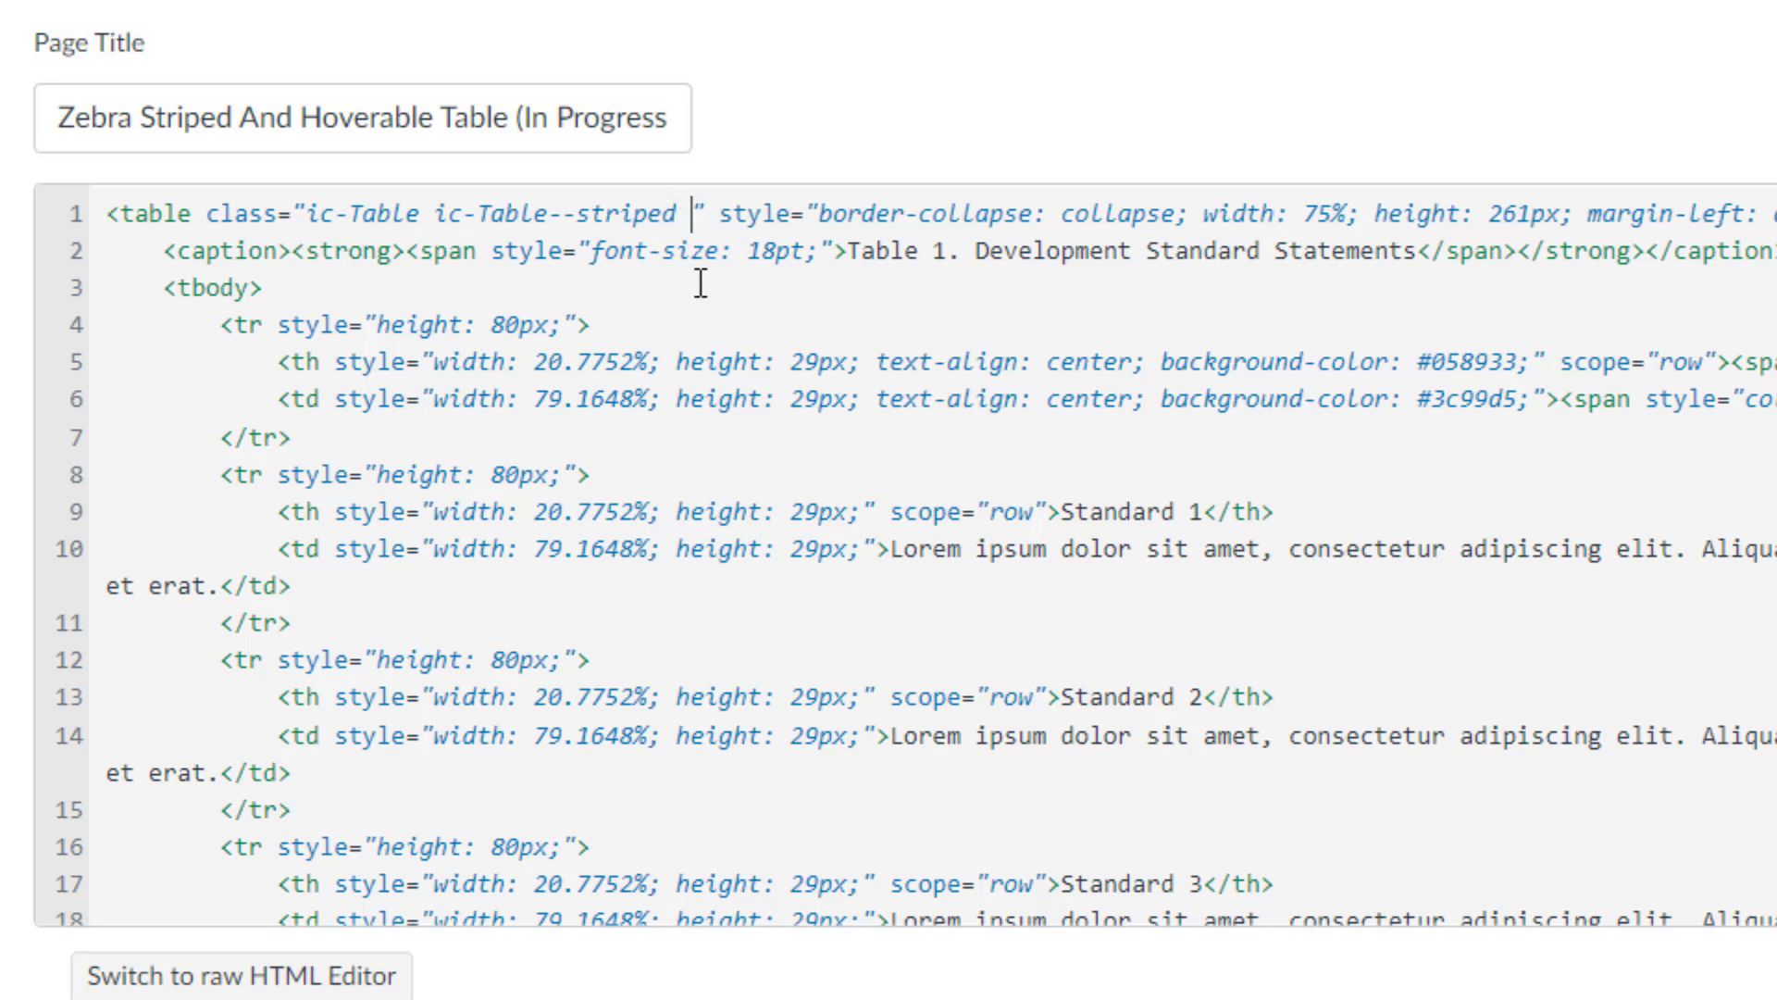
{"action": "type", "text": "--hove"}
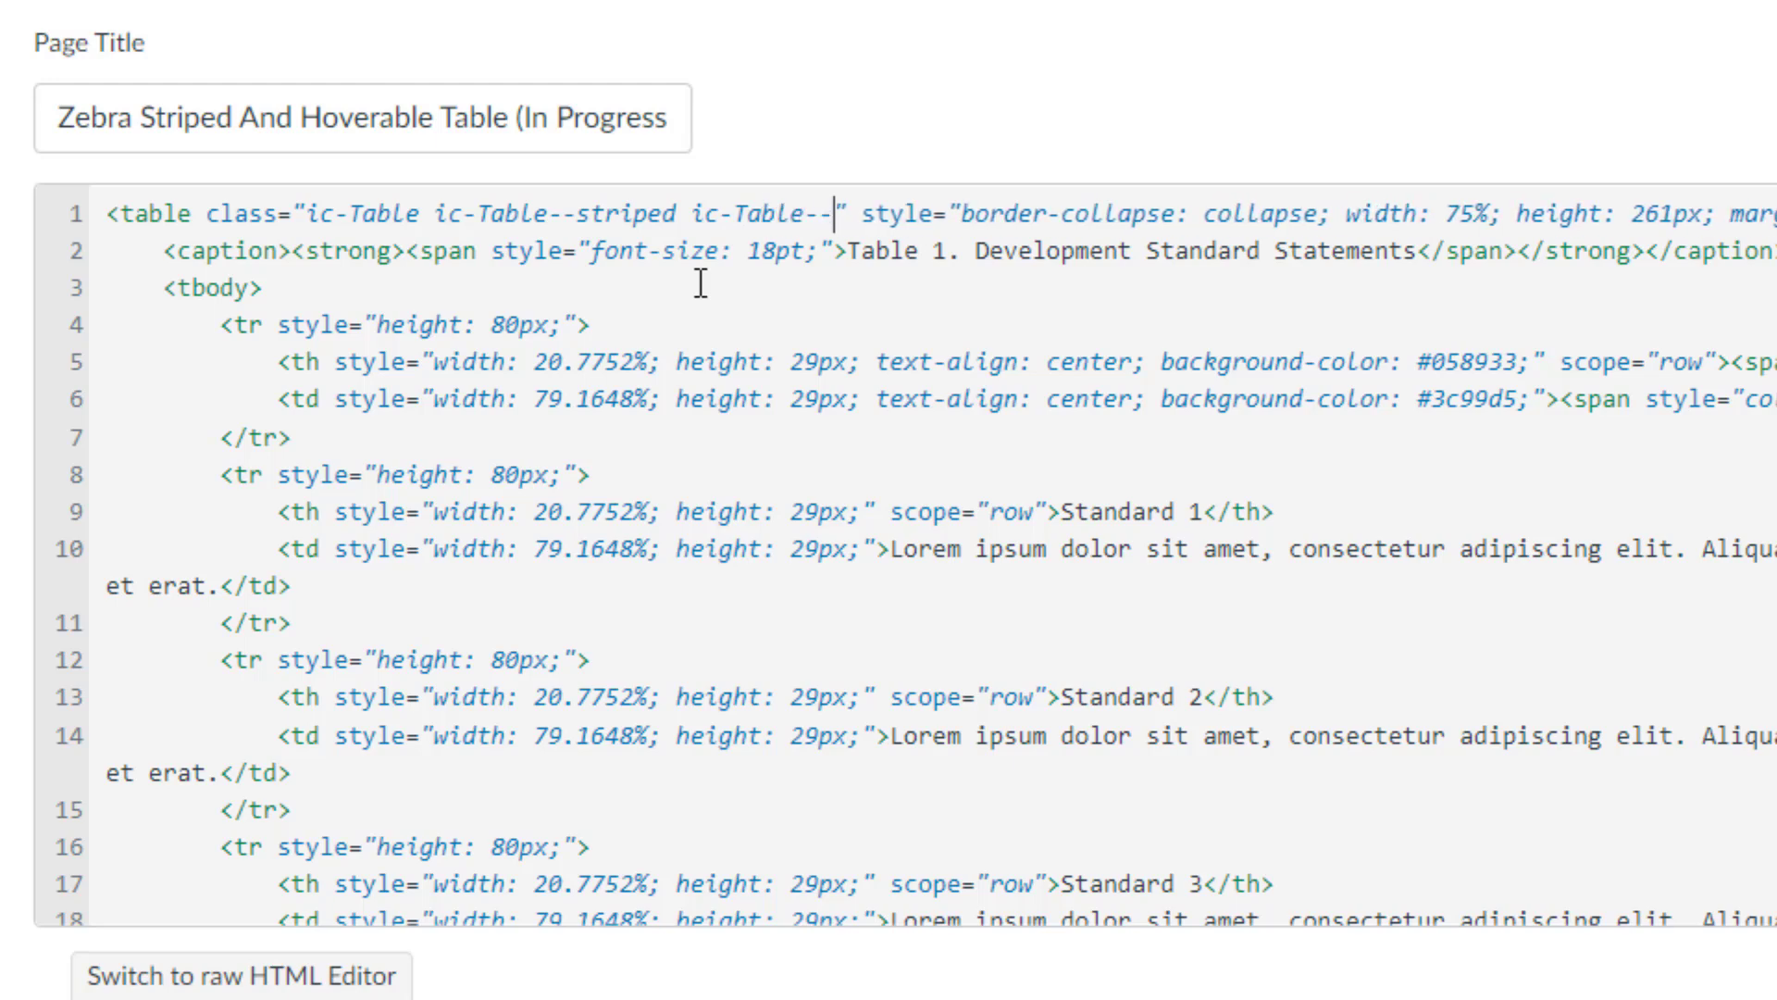
{"action": "type", "text": "r-row"}
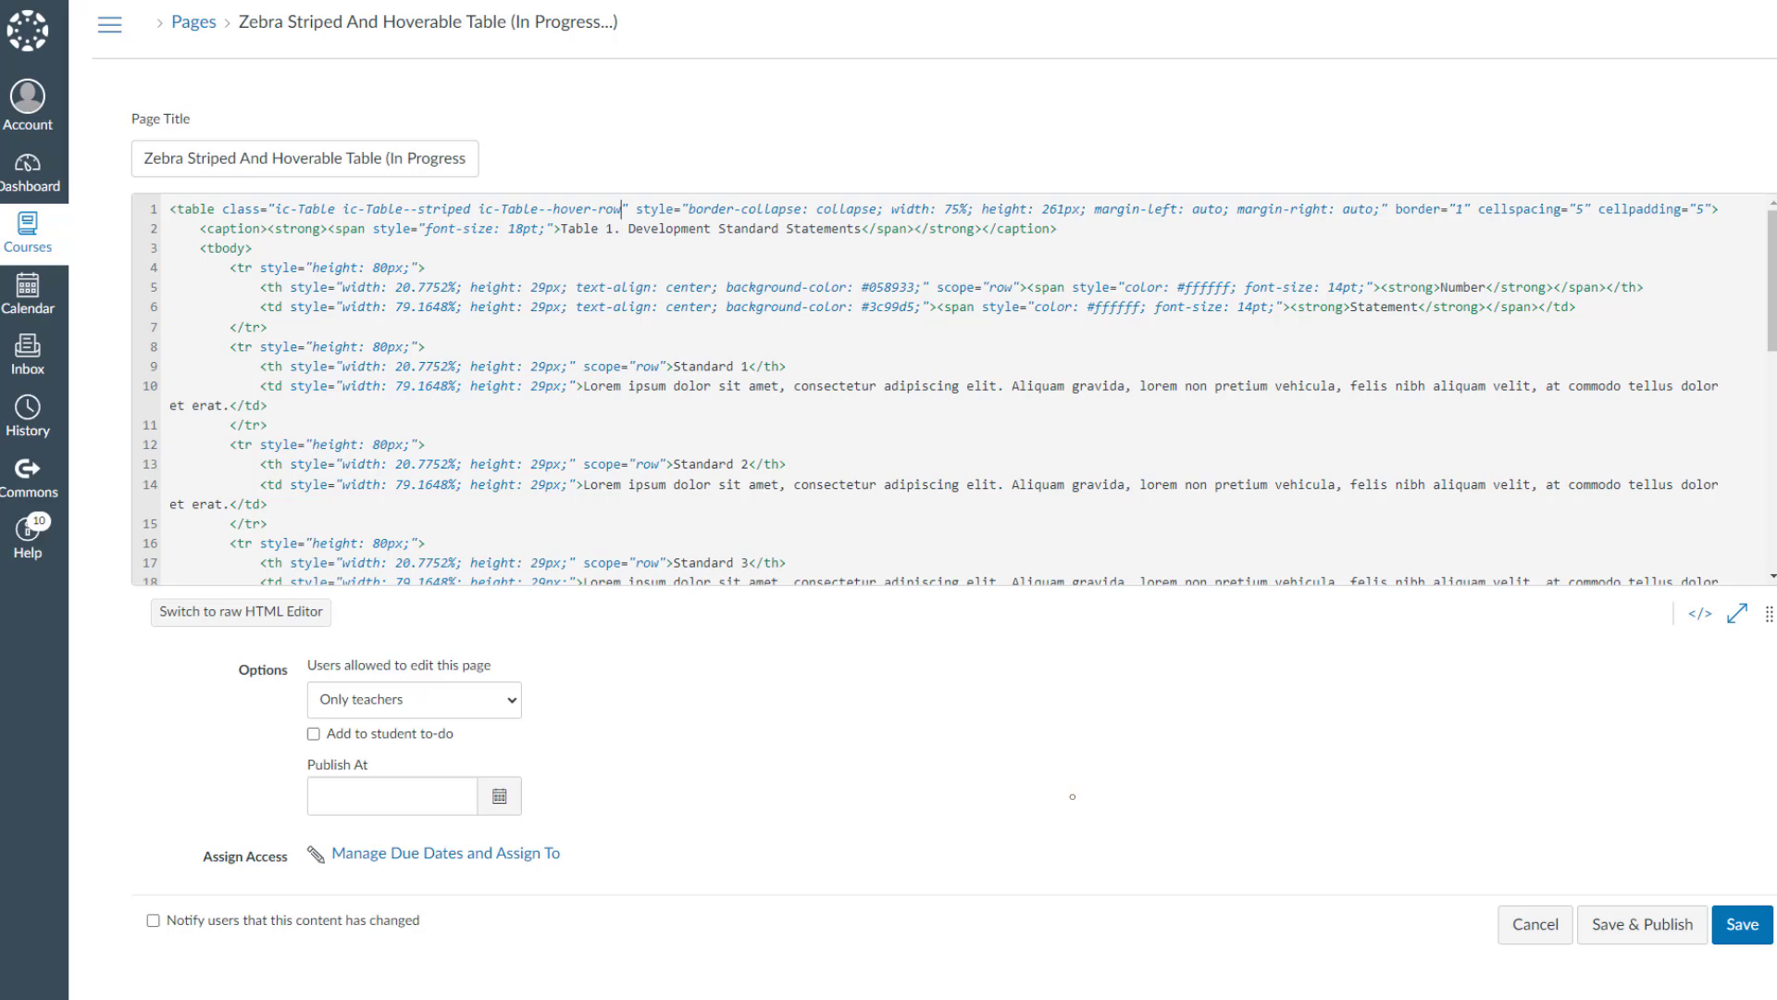
{"action": "left_click", "coordinate": [1666, 890]}
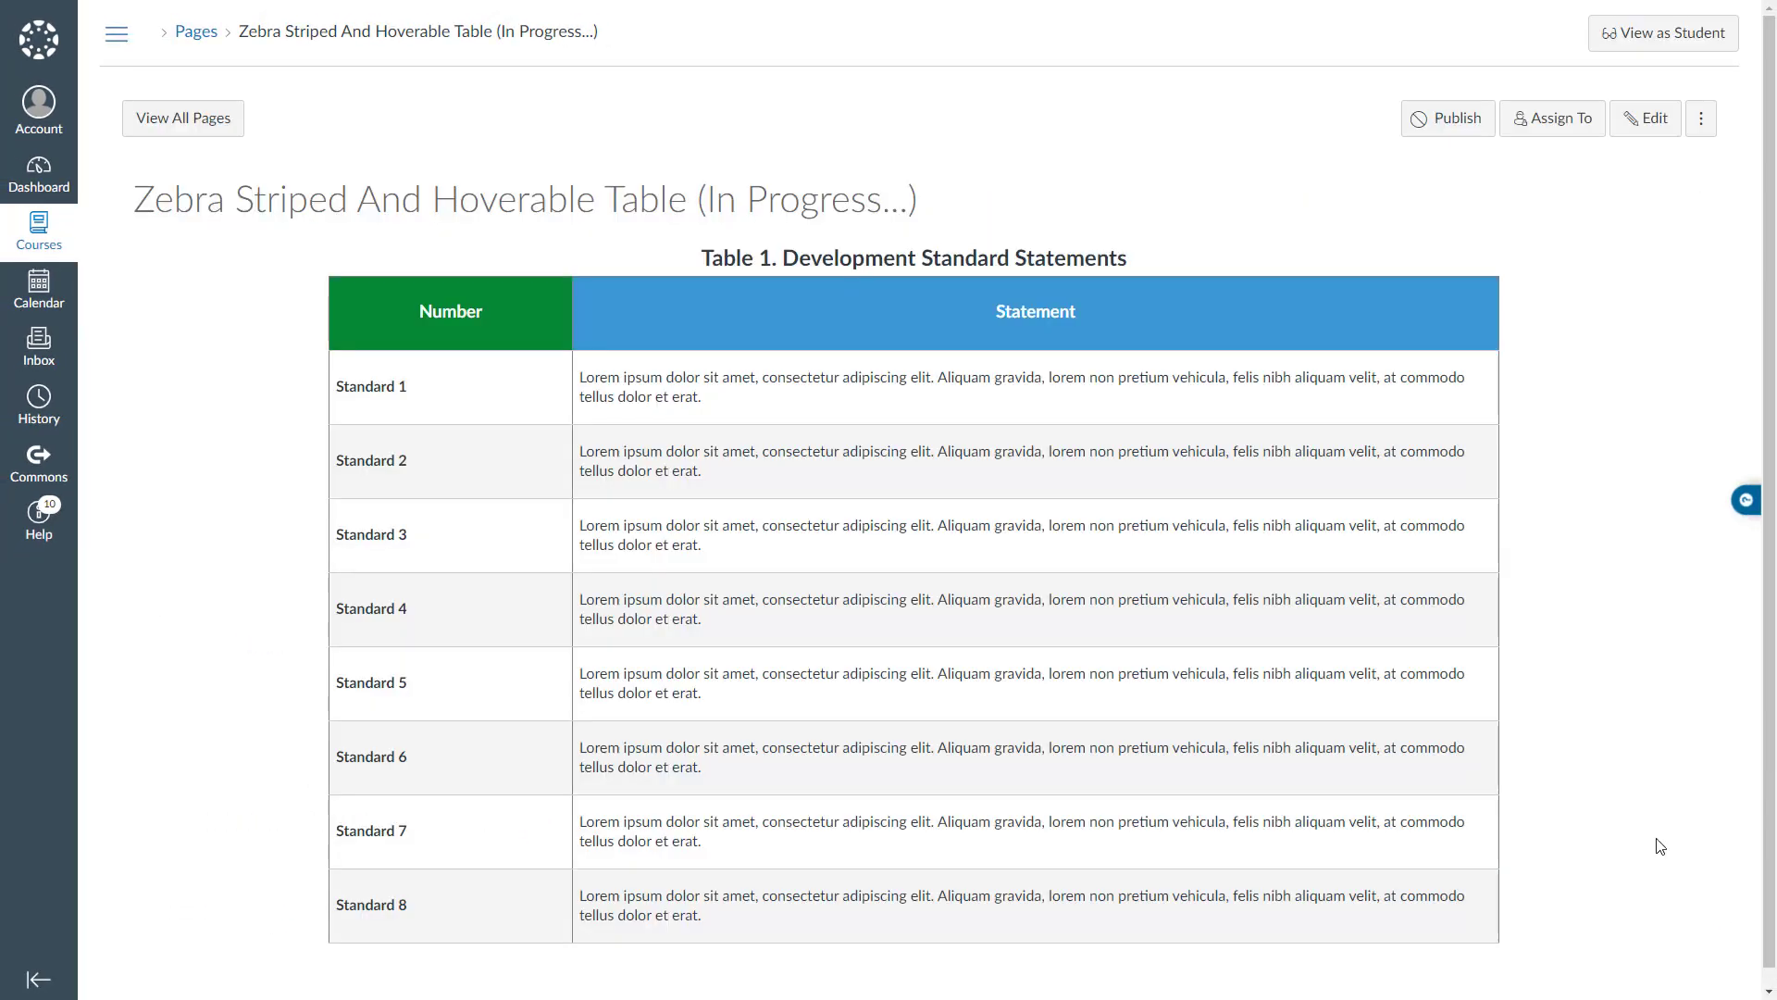